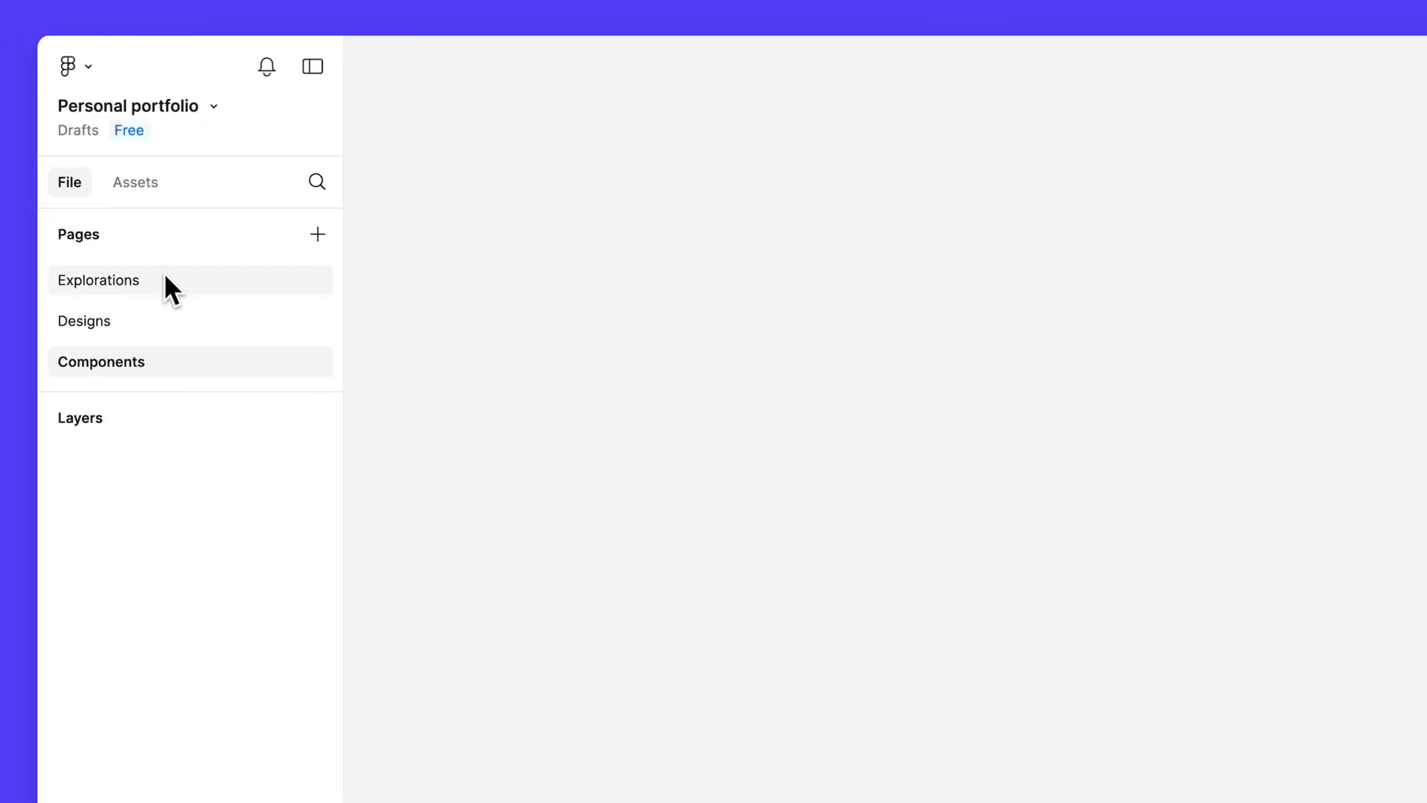
Step: Go to the Explorations page and select the large cloud and the San Francisco text
click(157, 275)
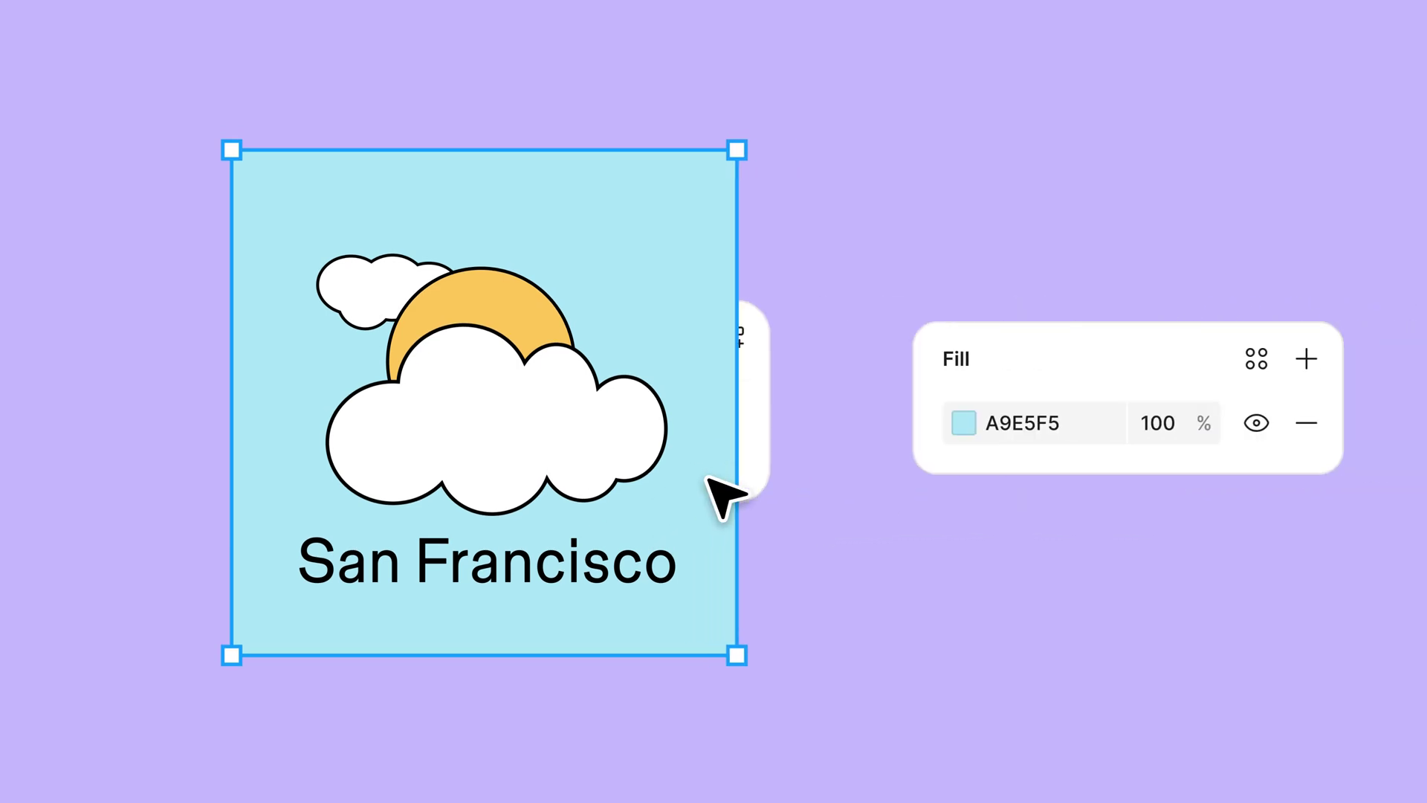
click(526, 471)
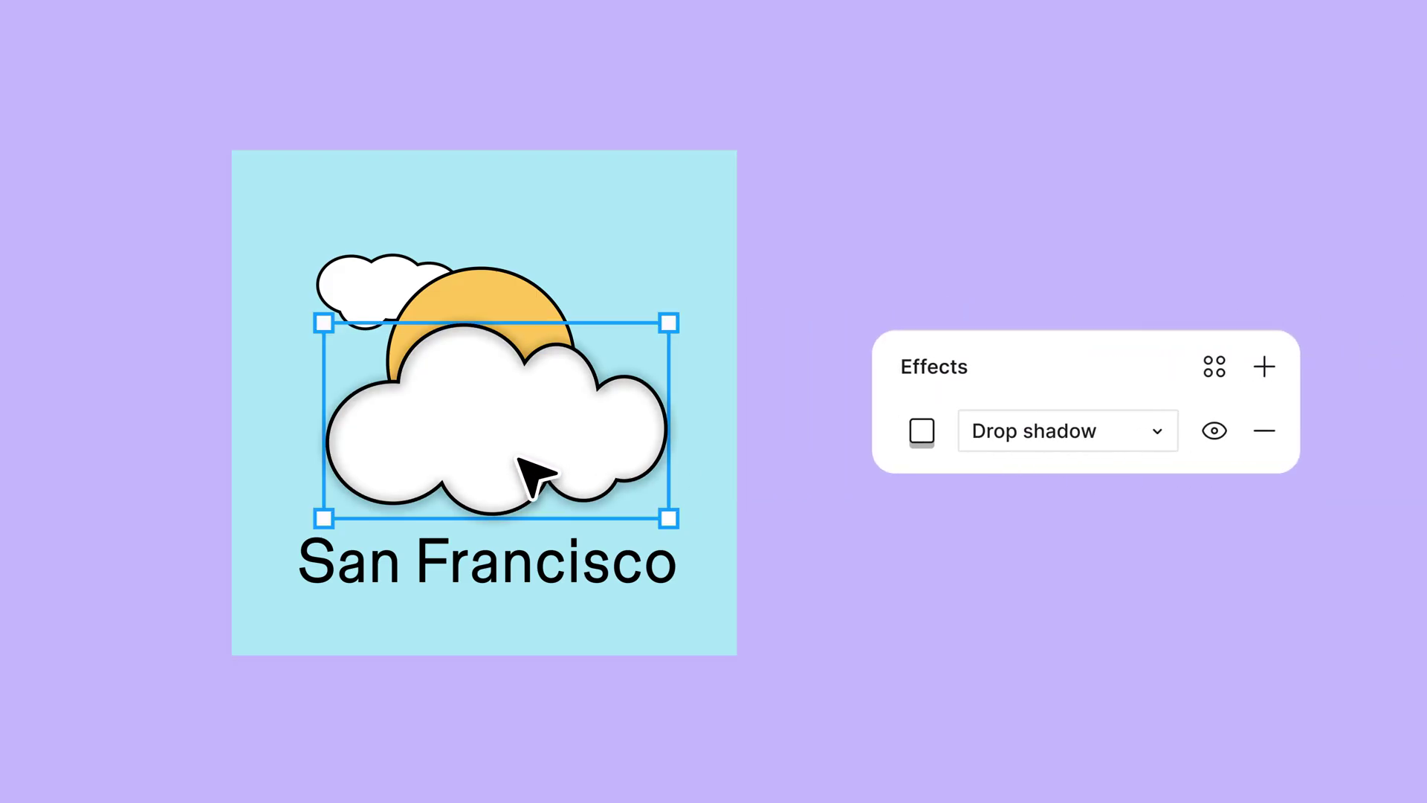
click(451, 583)
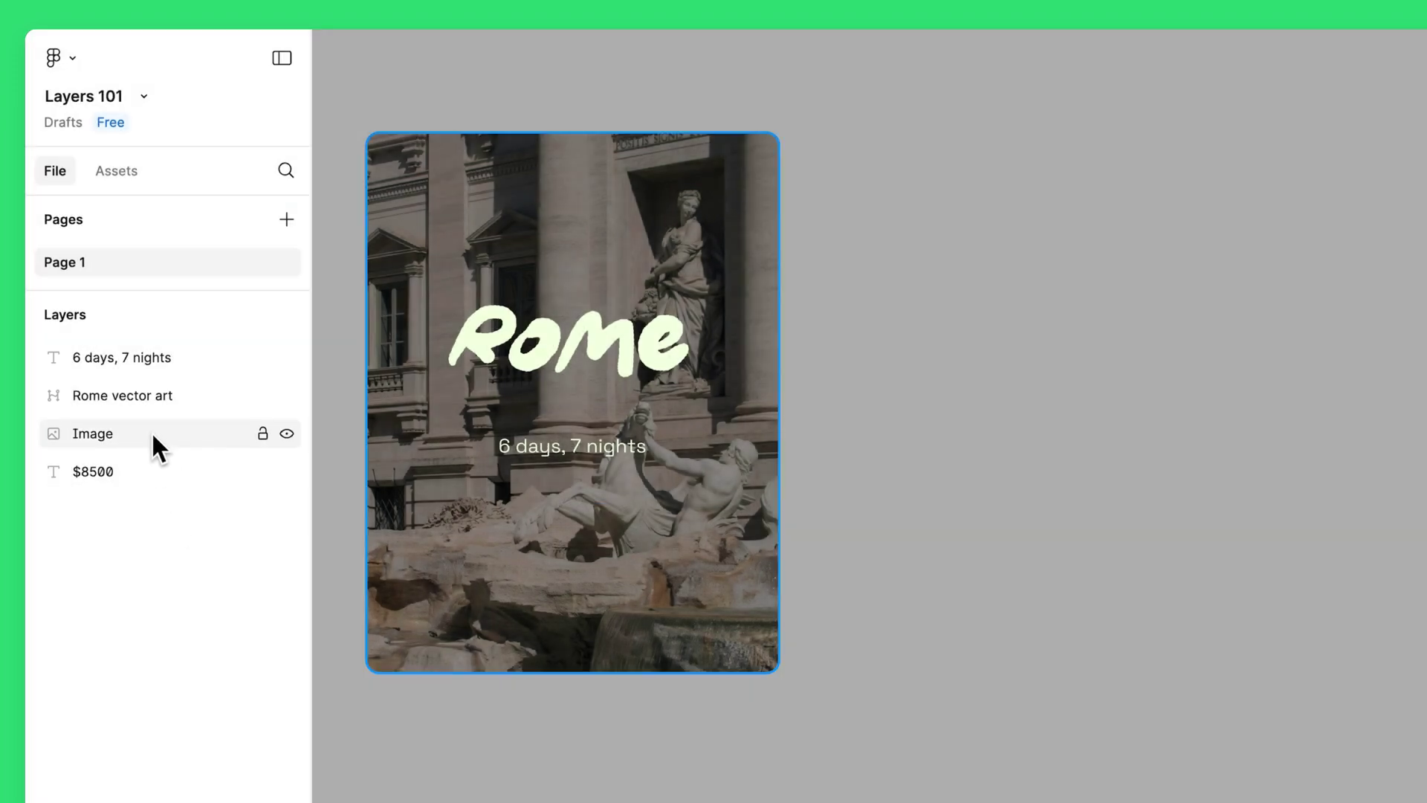
Step: Test-move the Rome photo and undo, then stack the $8500 price text above the Image layer
click(152, 434)
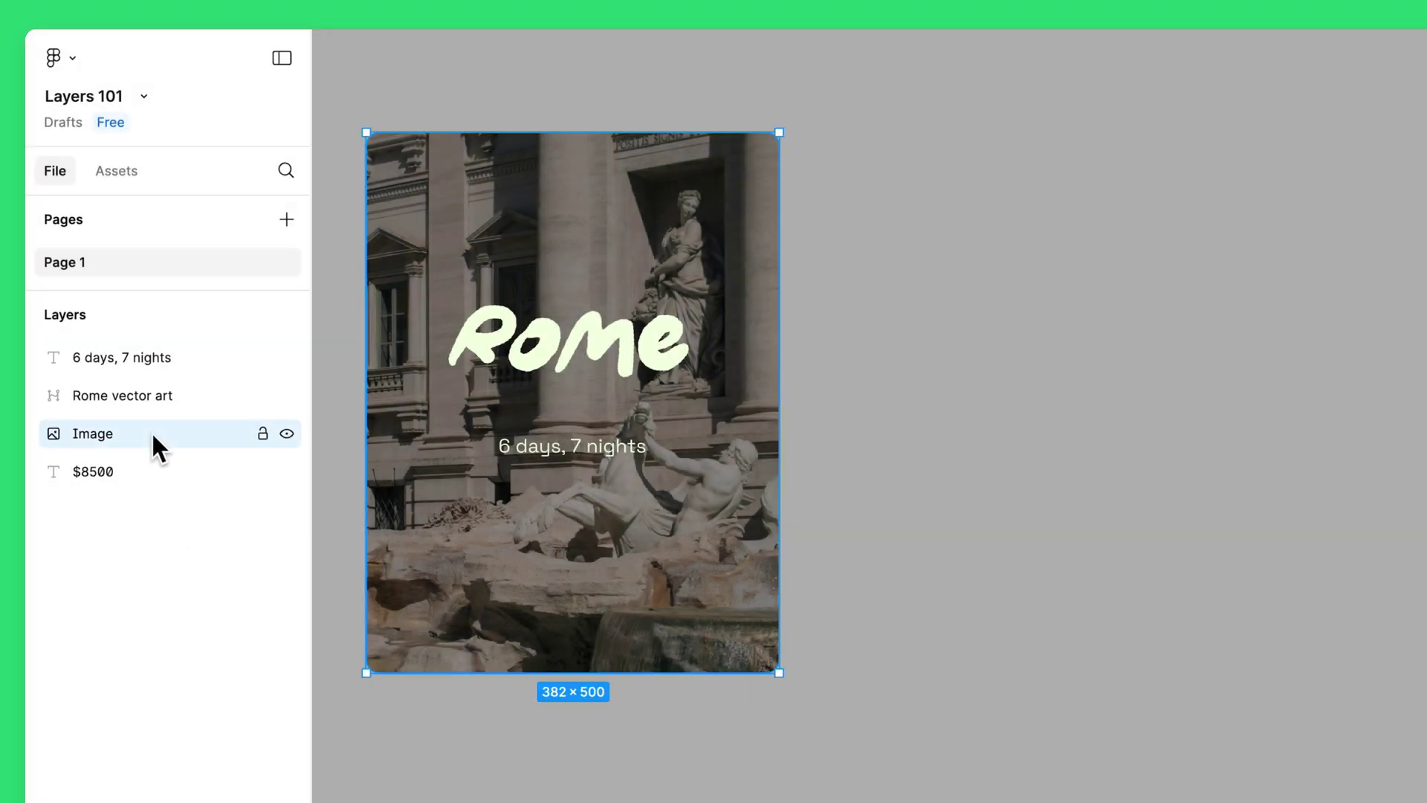
click(172, 525)
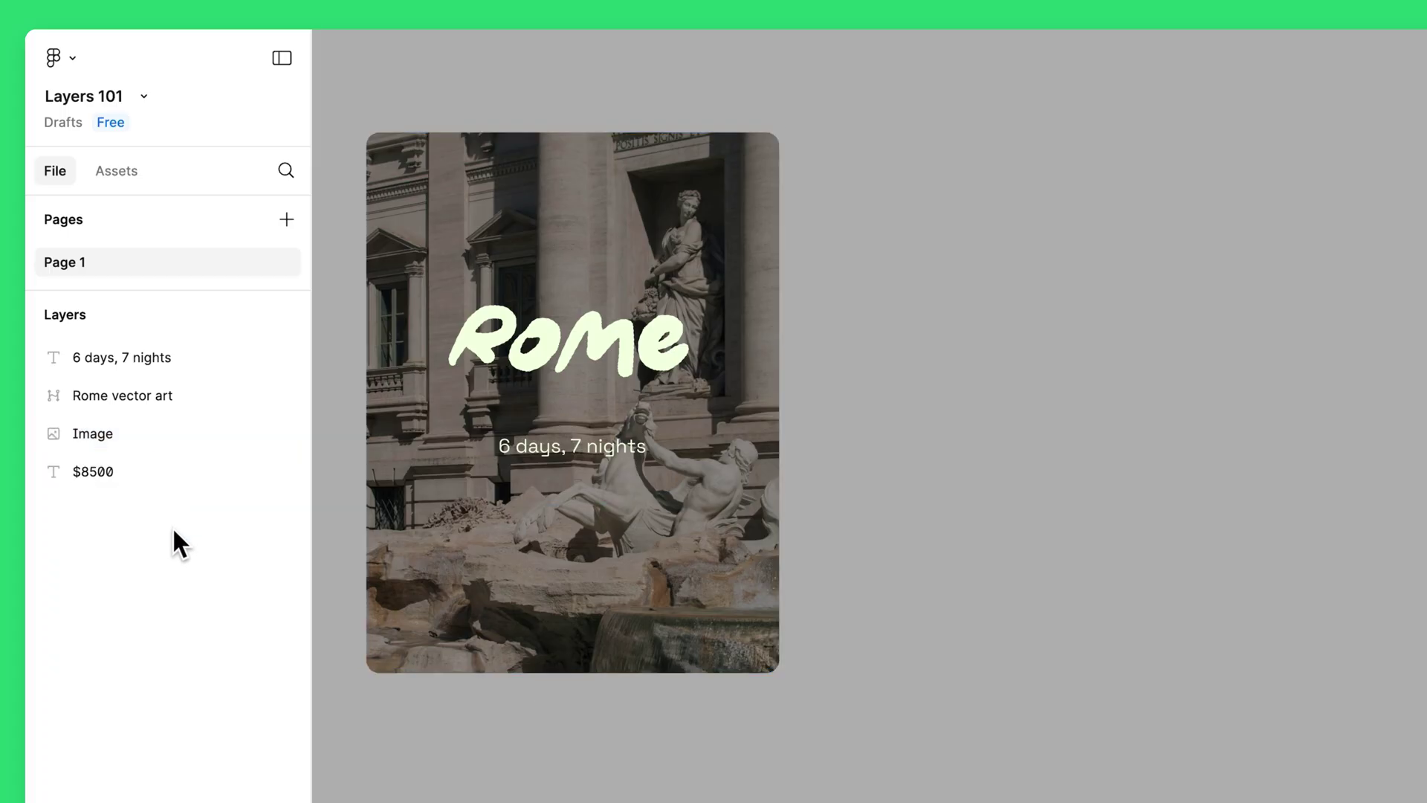
click(178, 432)
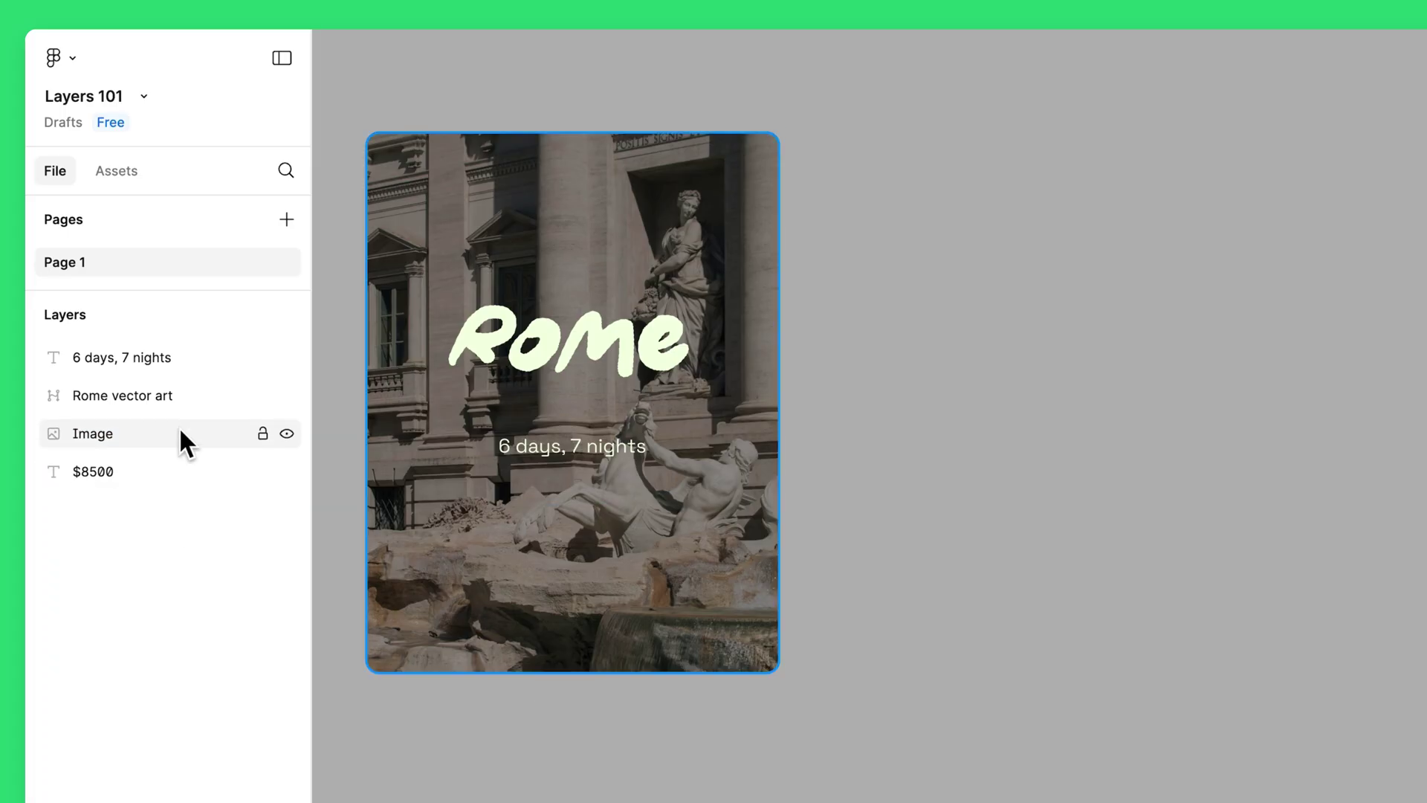
click(168, 468)
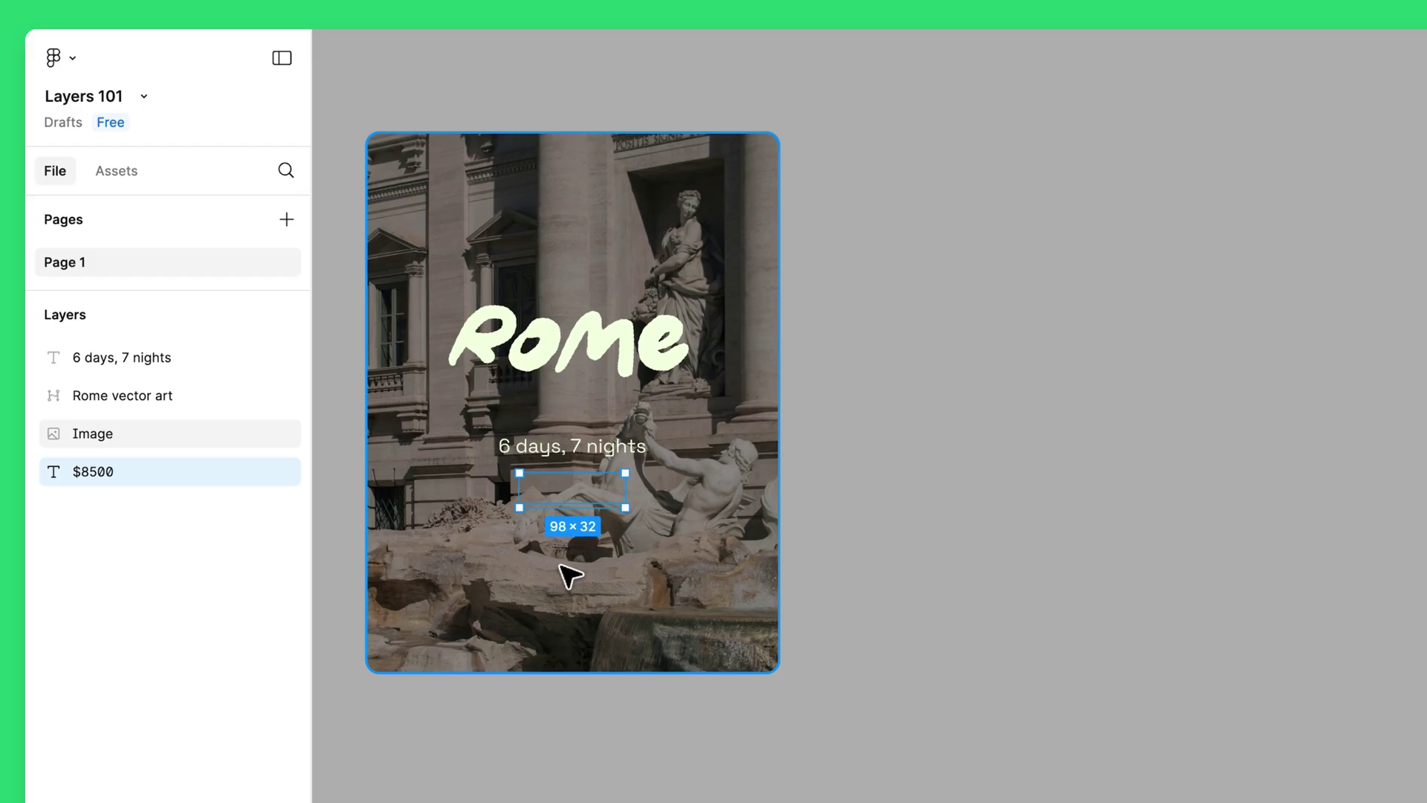
click(676, 556)
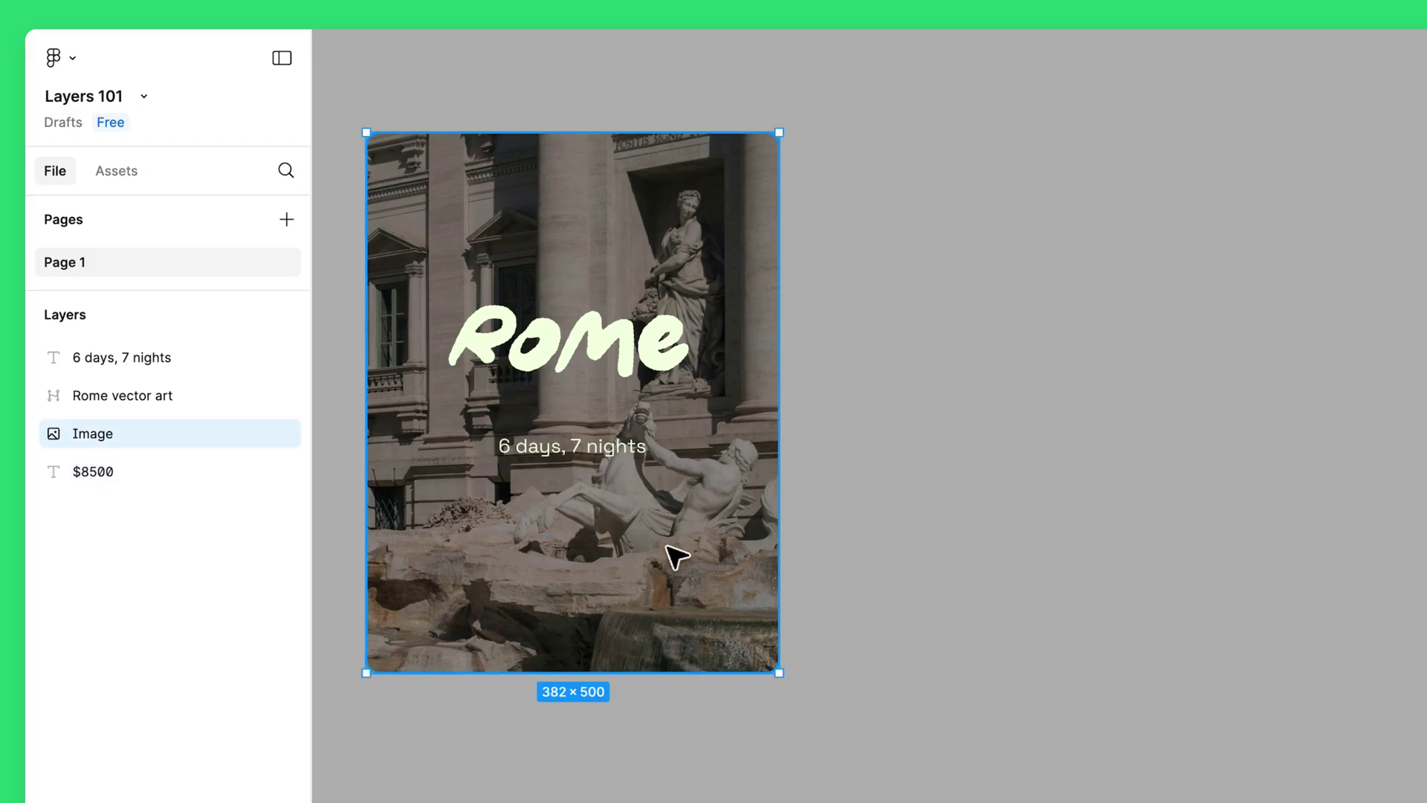
drag(677, 556, 1054, 554)
key(ctrl+z)
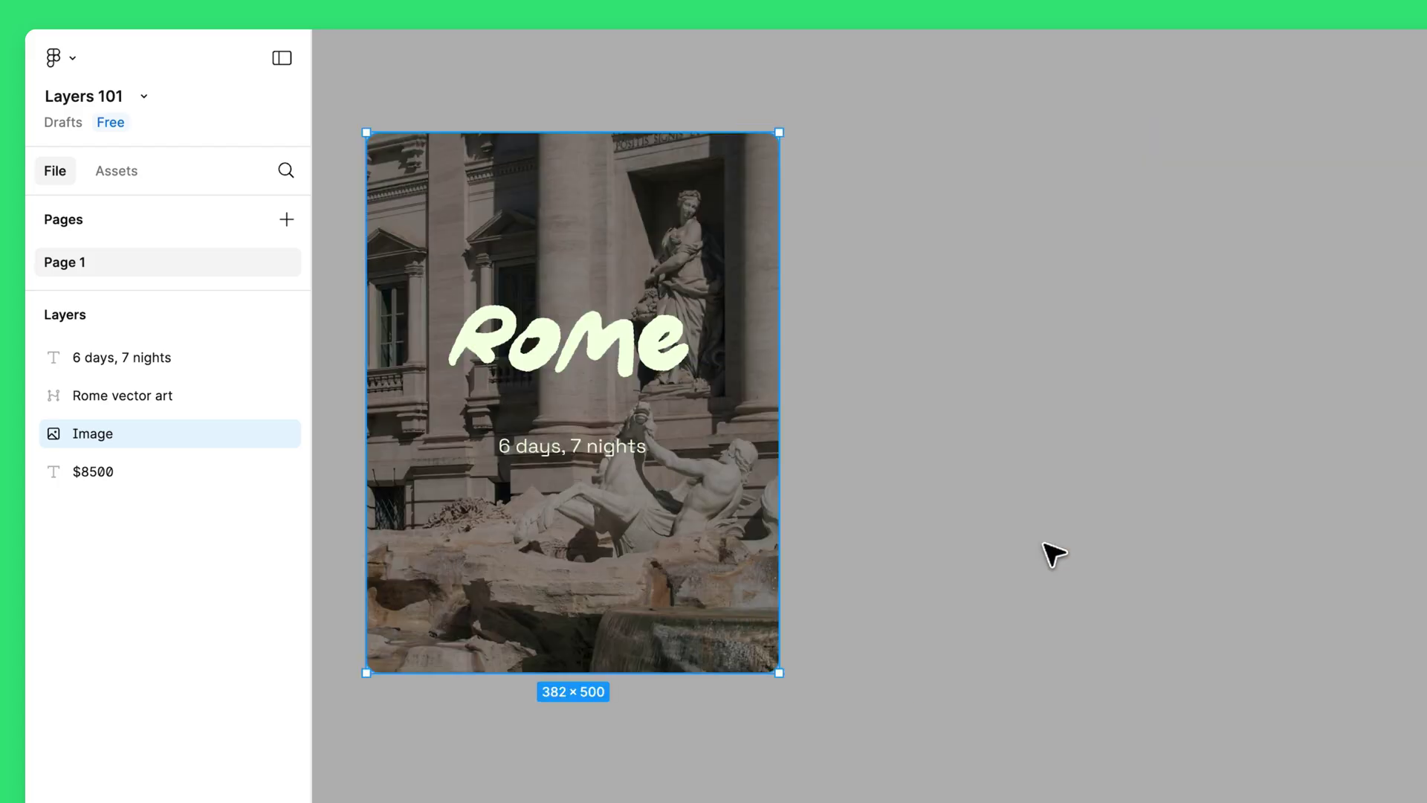
drag(232, 470, 233, 414)
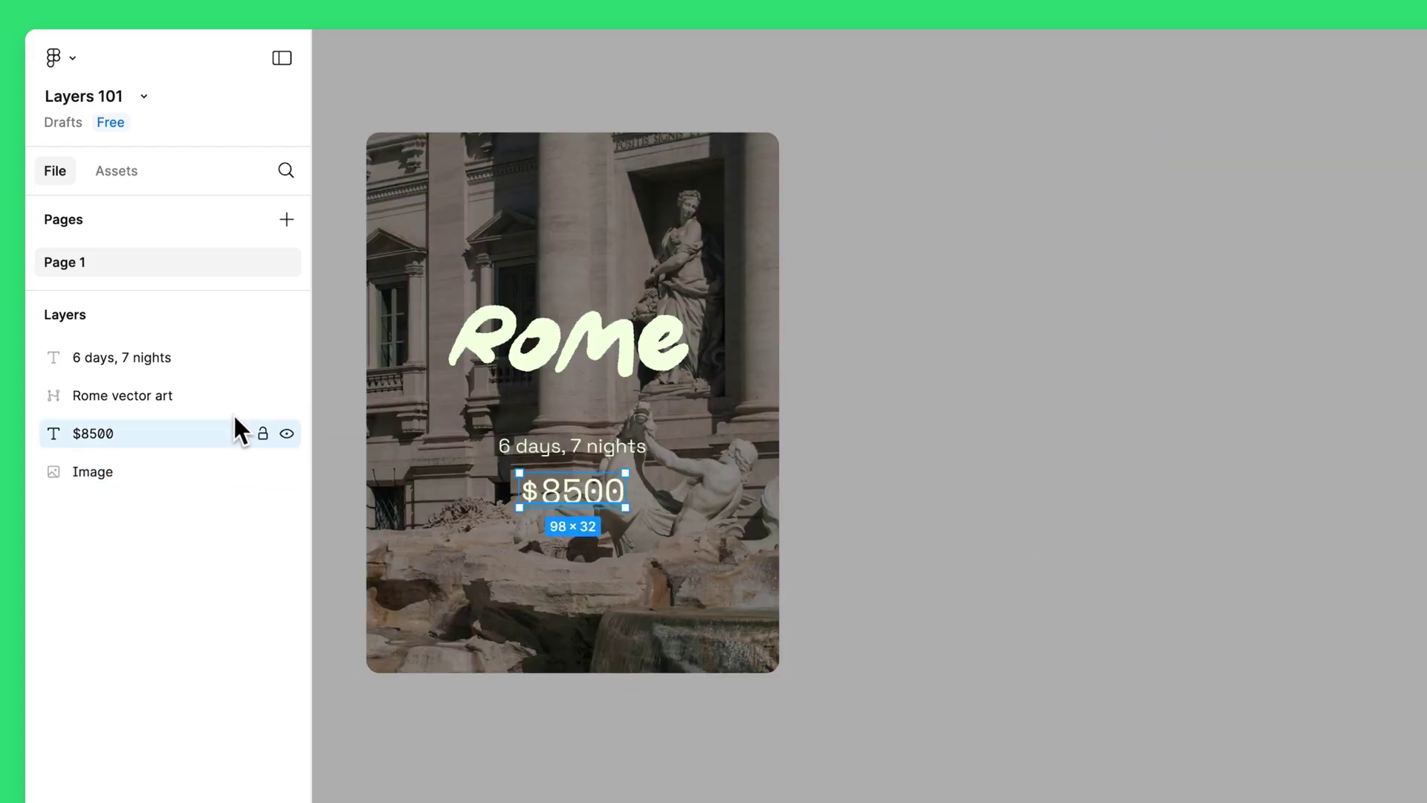
click(440, 554)
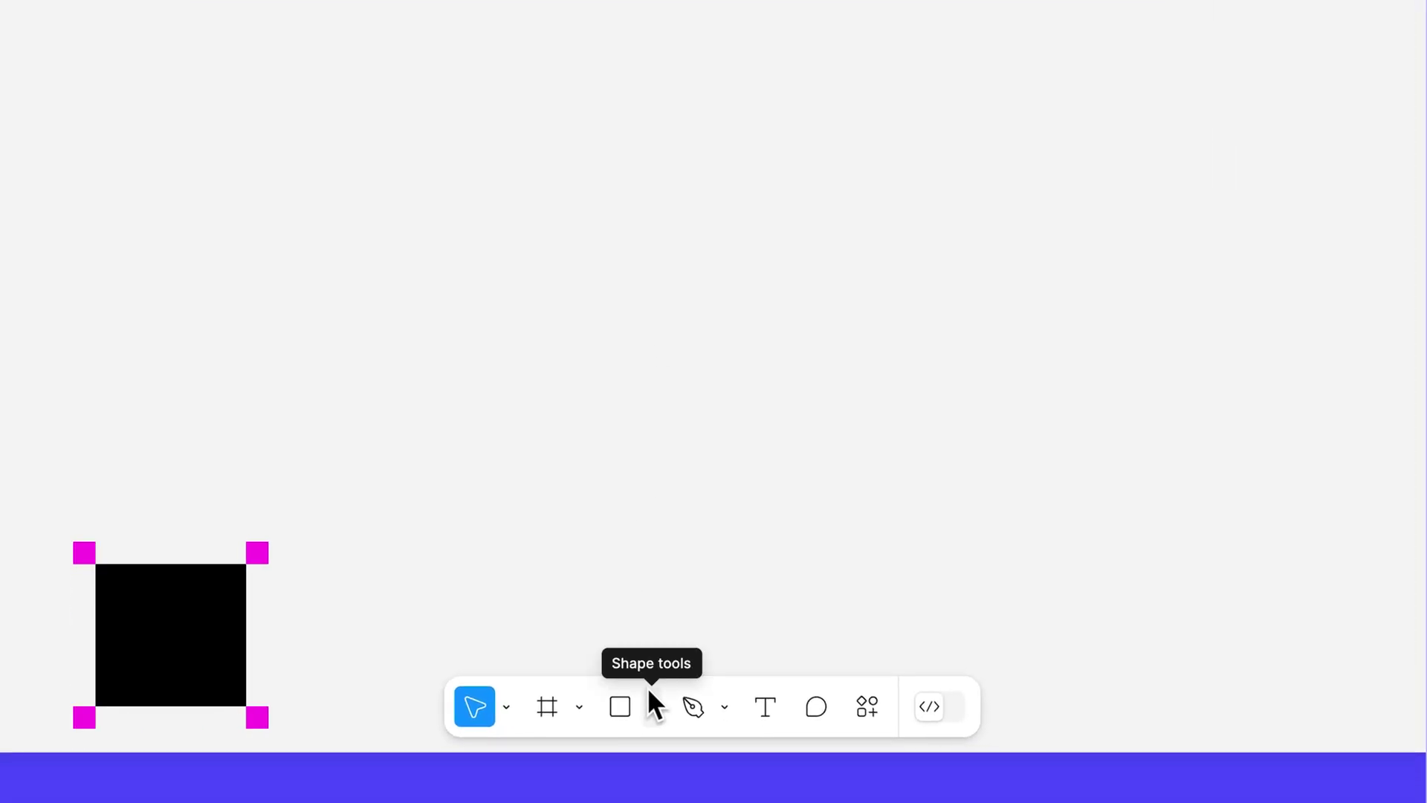
Step: Place a new ellipse on the Explorations page canvas
click(651, 699)
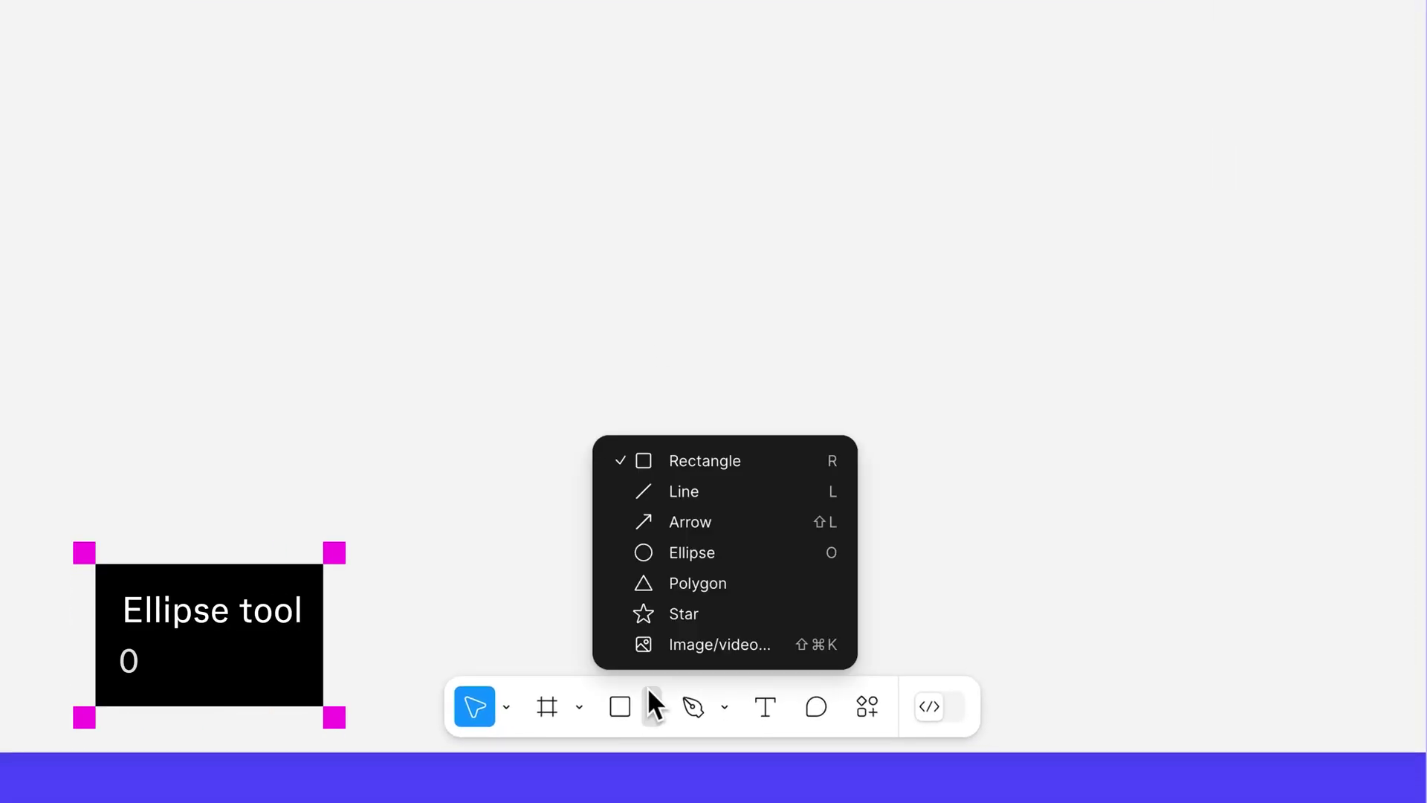
click(739, 553)
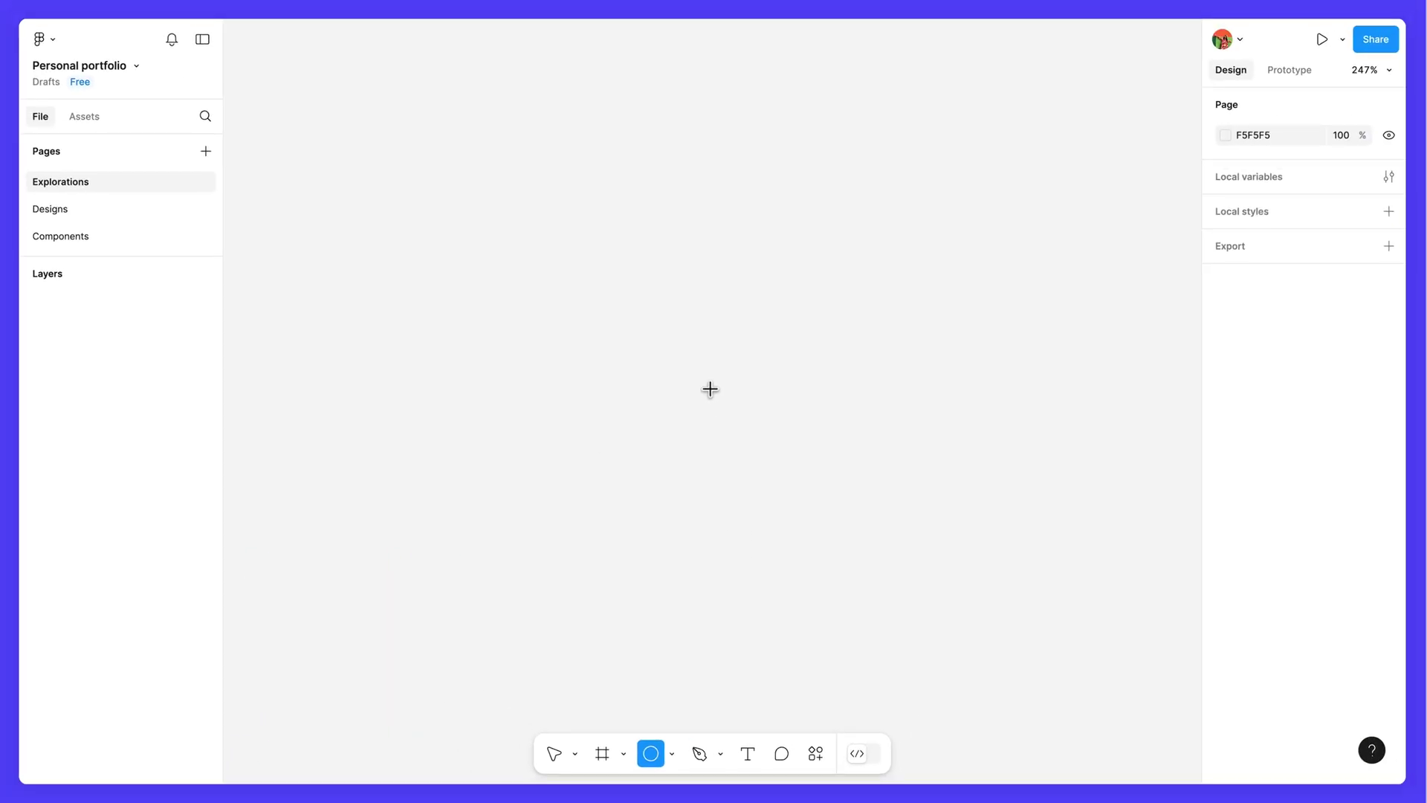
click(710, 389)
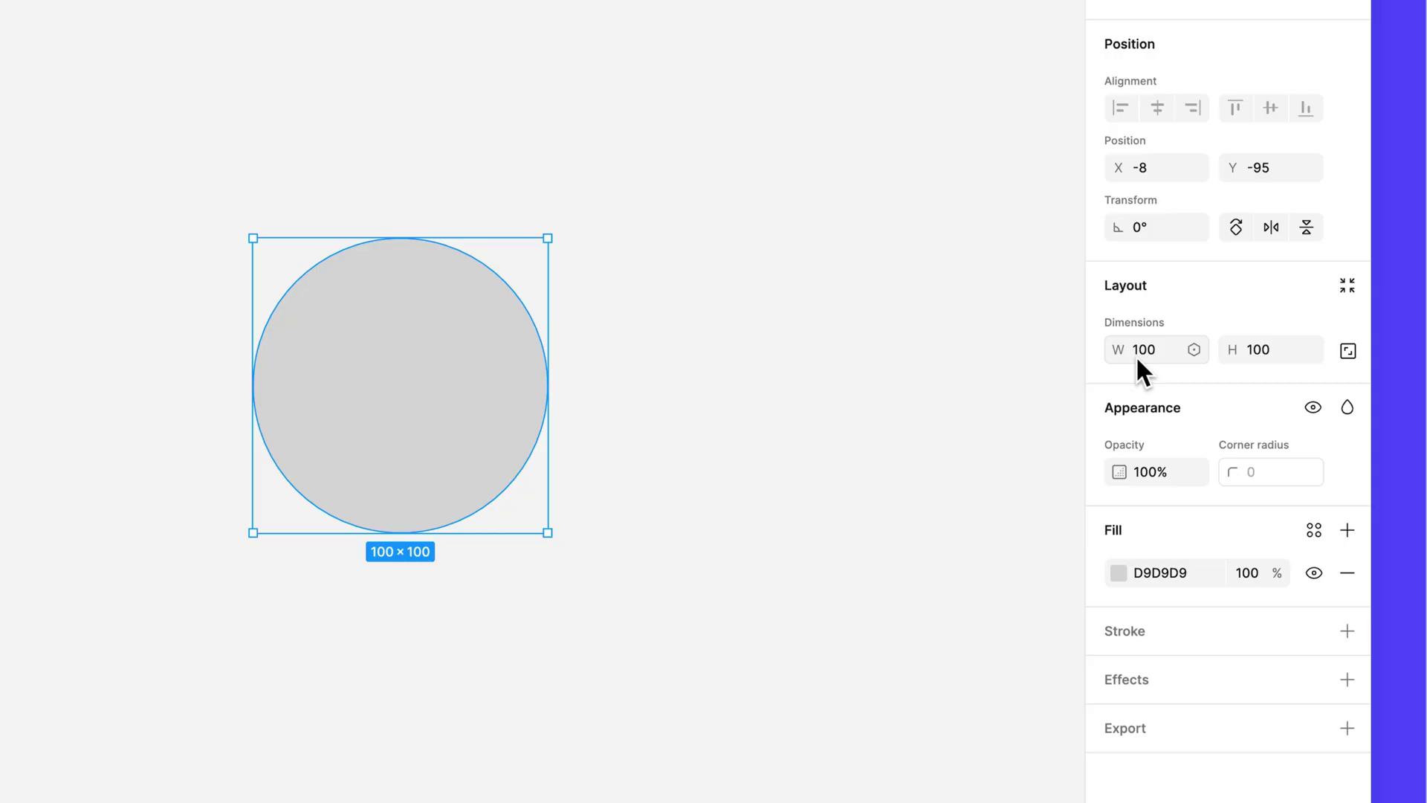
Step: Resize the ellipse to 90 × 90 in the Design panel
click(1157, 356)
text(90)
click(1282, 353)
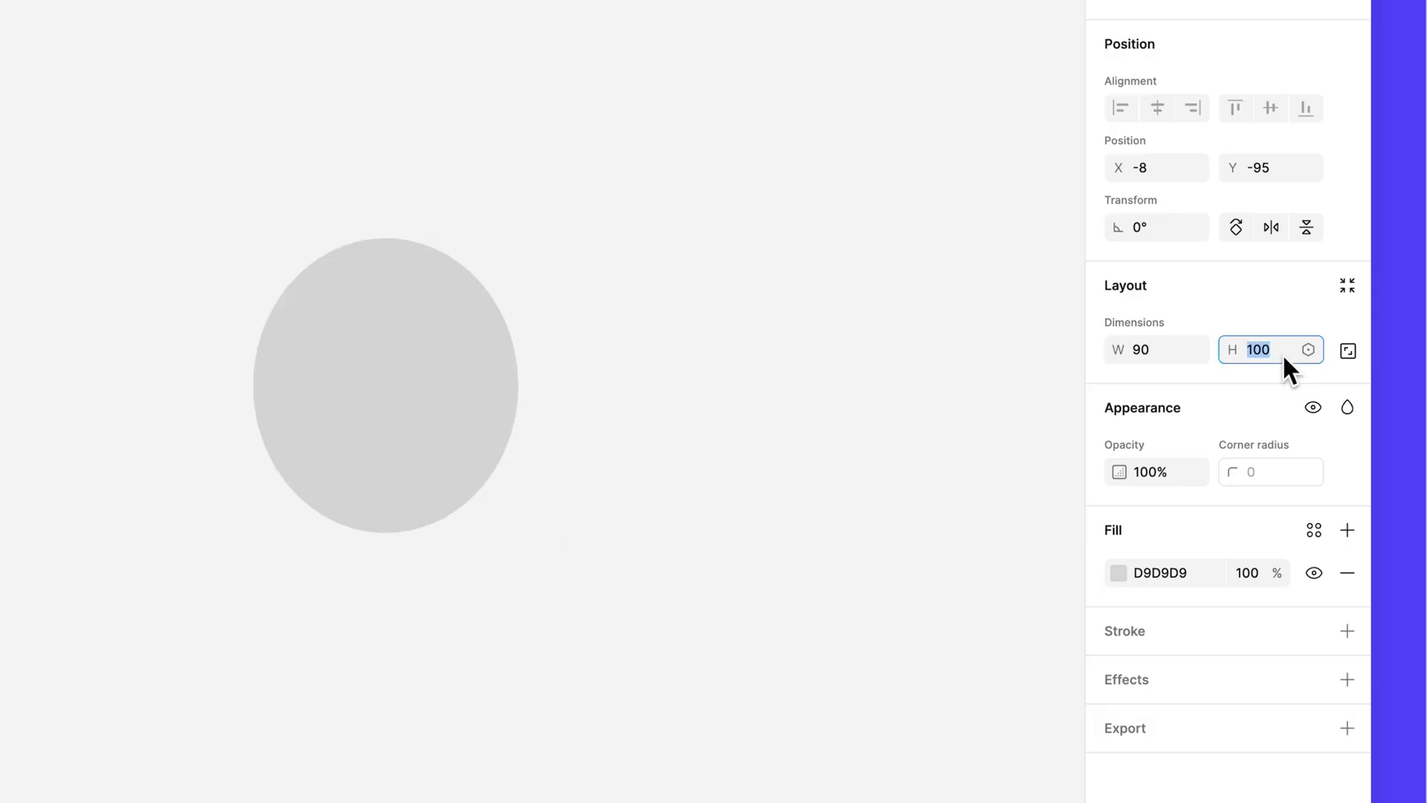
text(90)
key(Return)
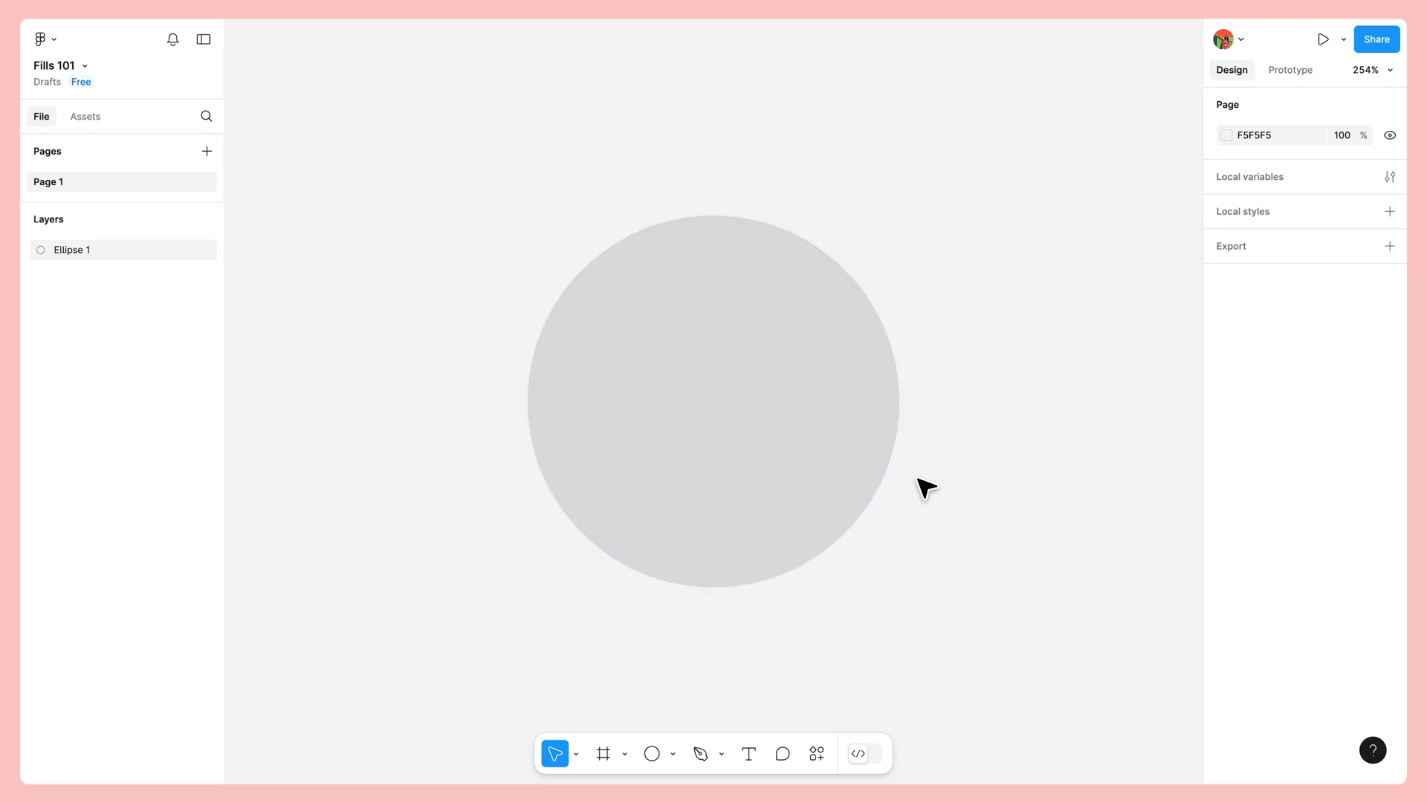
Step: Add a second fill to the circle and make it a linear gradient
click(821, 448)
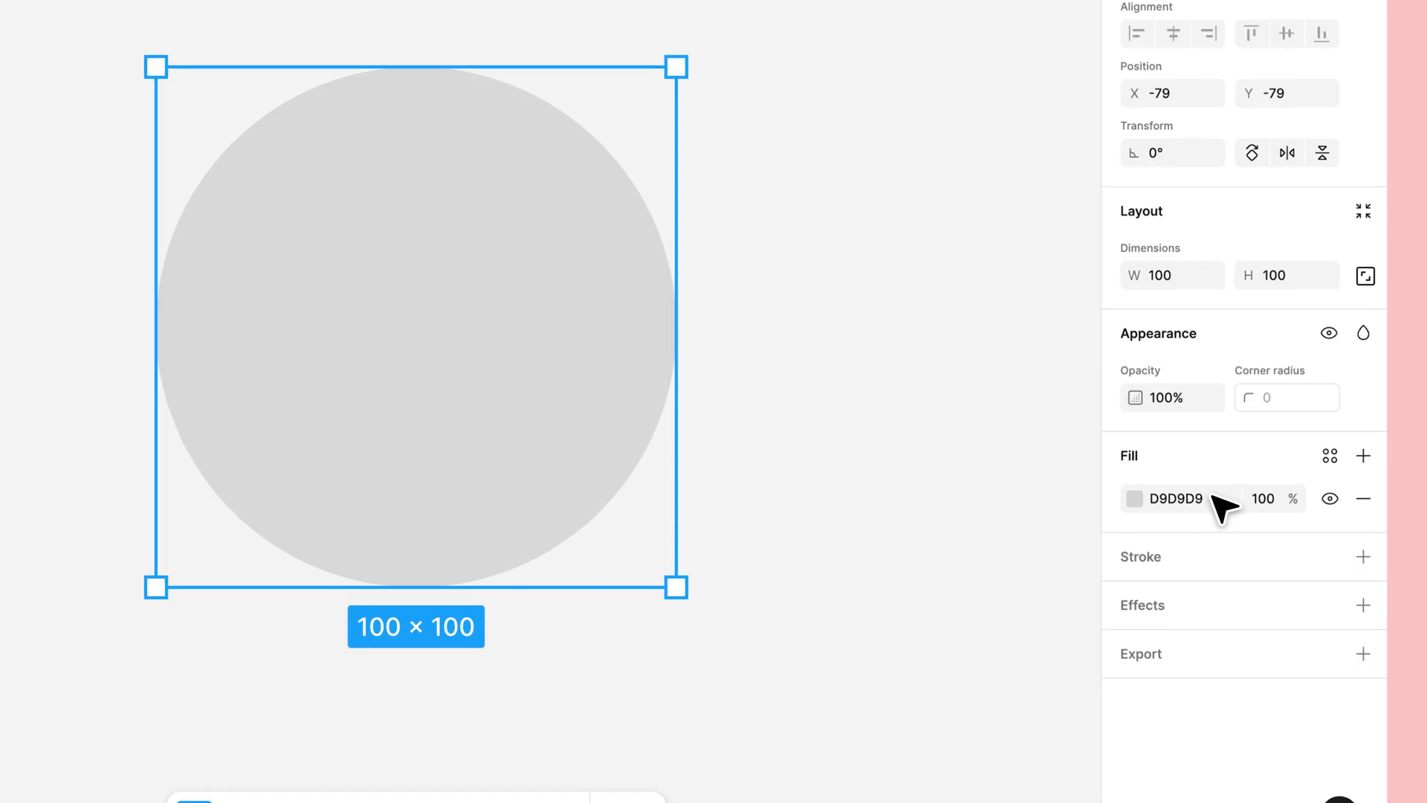
click(1136, 500)
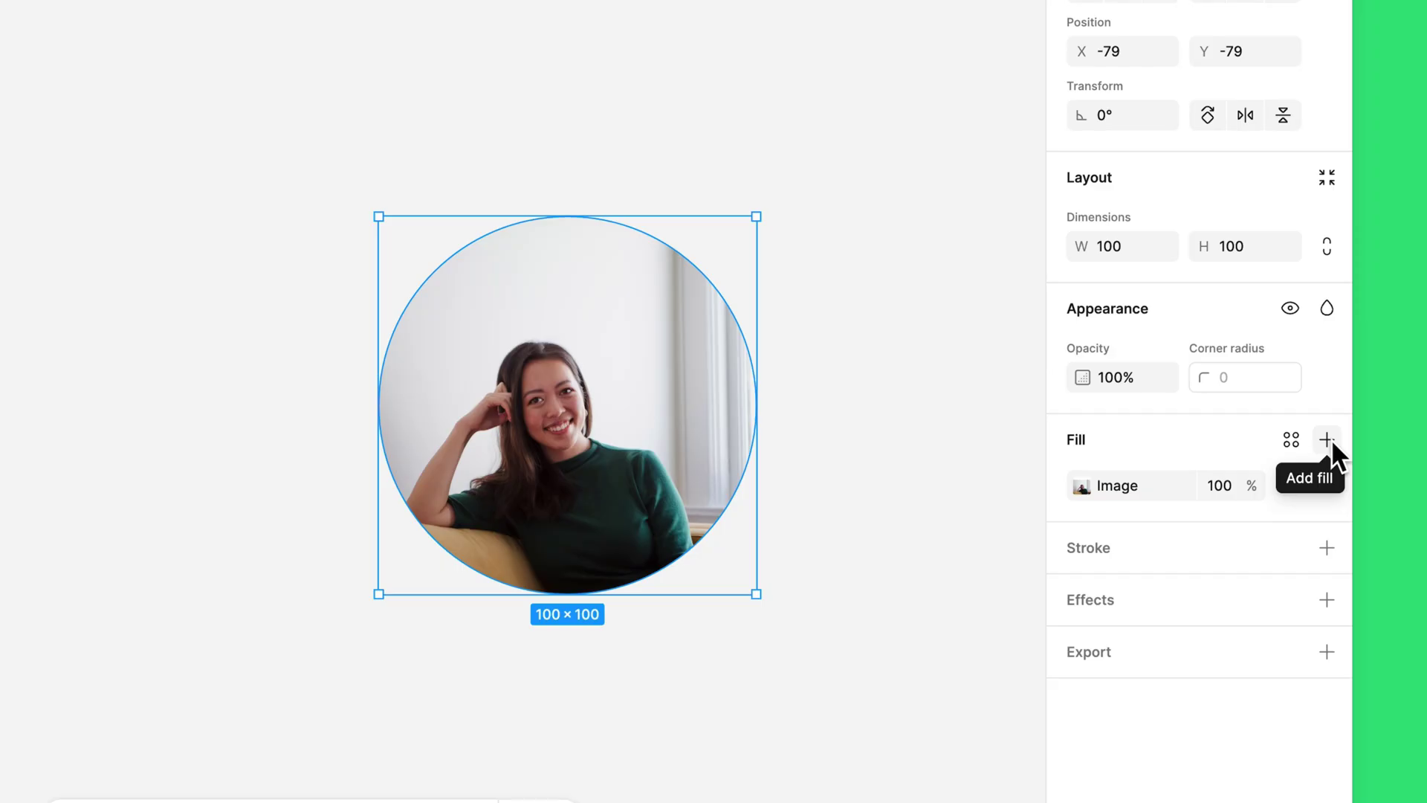
click(1331, 440)
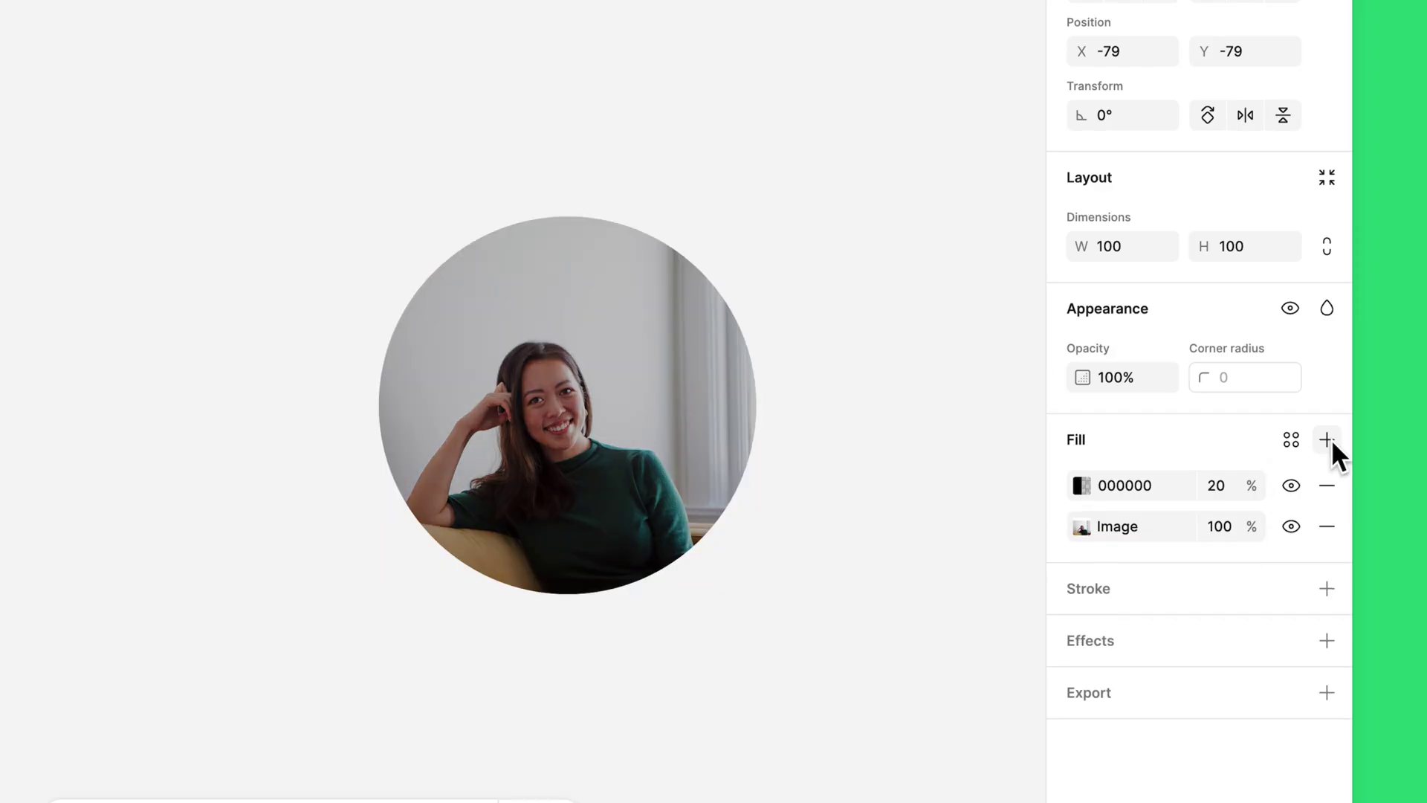
click(1083, 486)
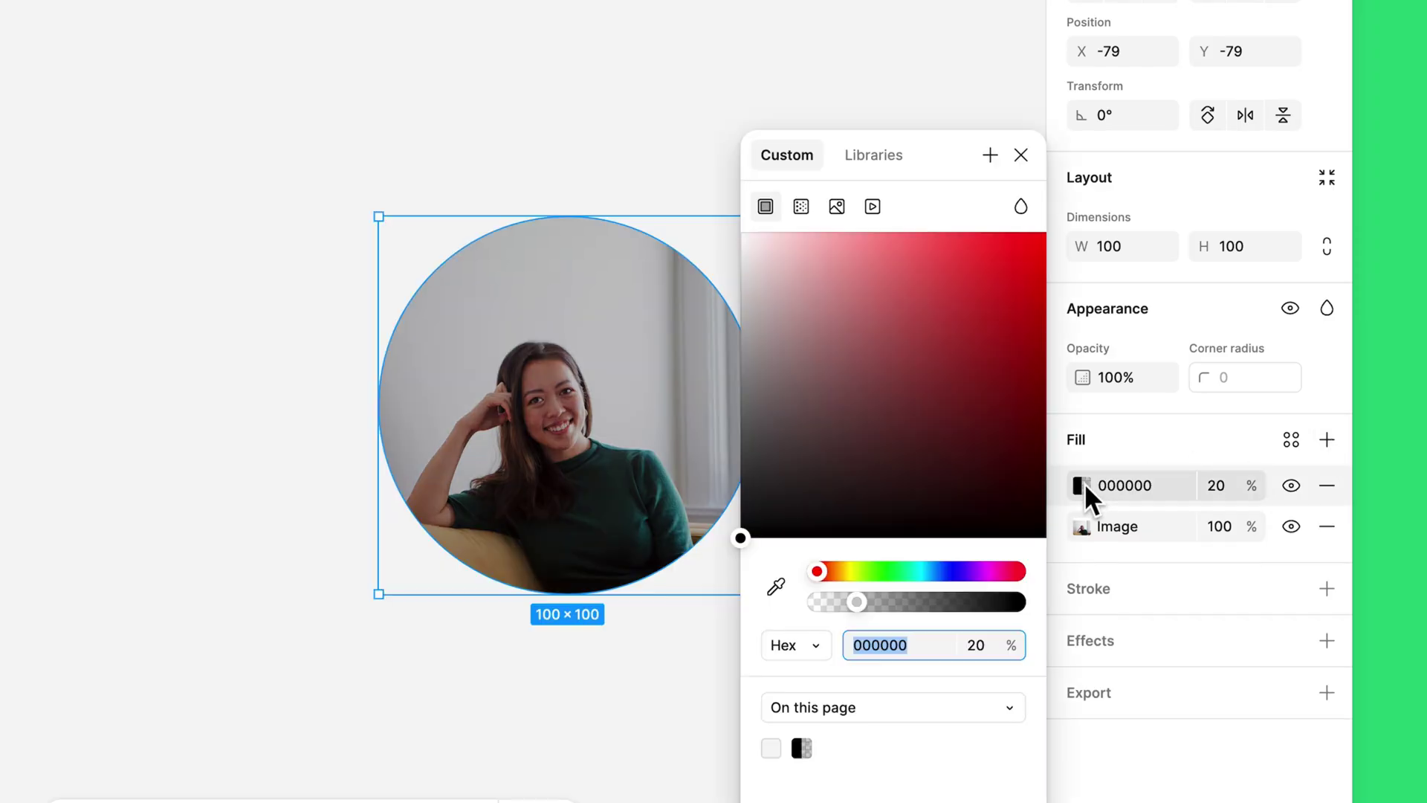
click(801, 207)
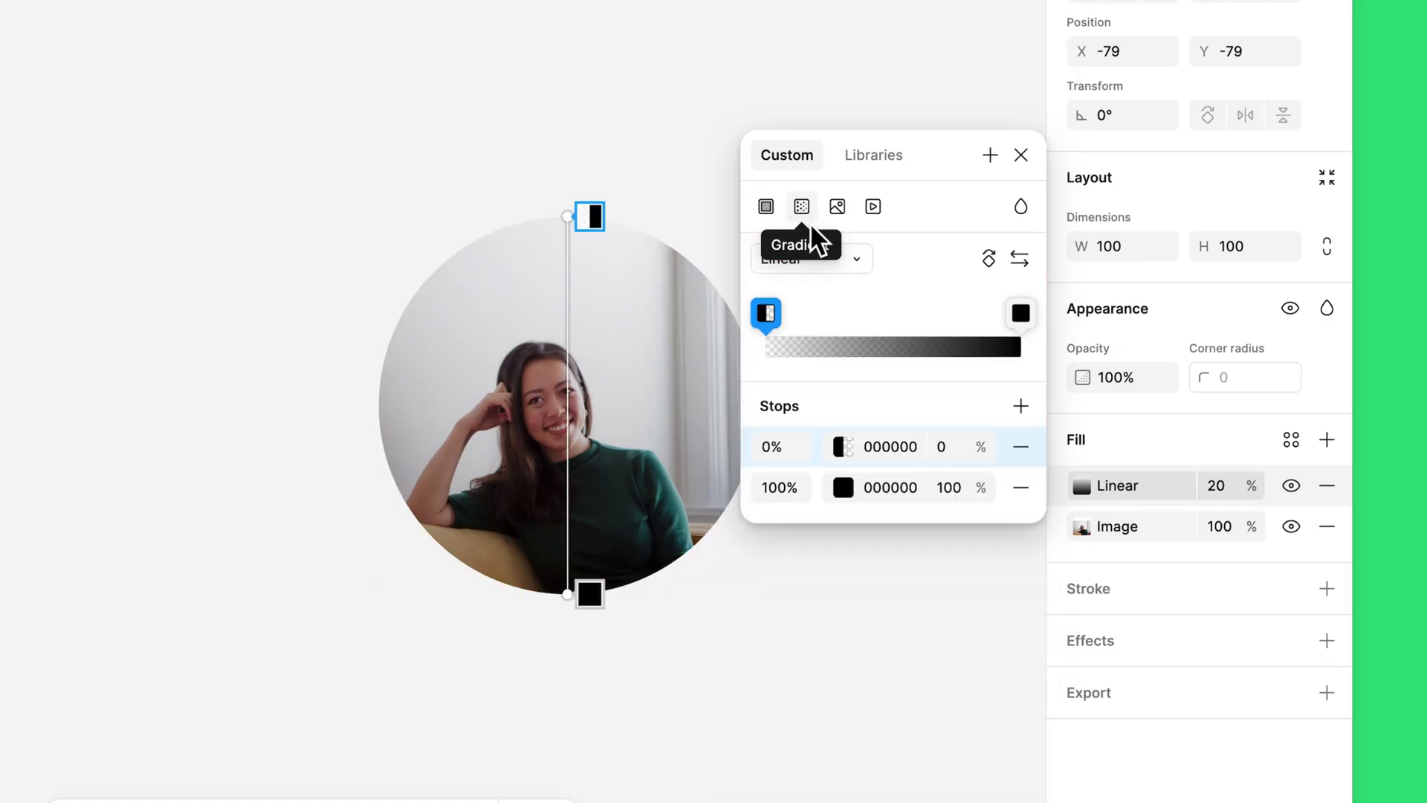
Step: Set the gradient's end stop to green, then reorder fills and remove the red FF0000 fill
click(908, 487)
text(green)
key(Return)
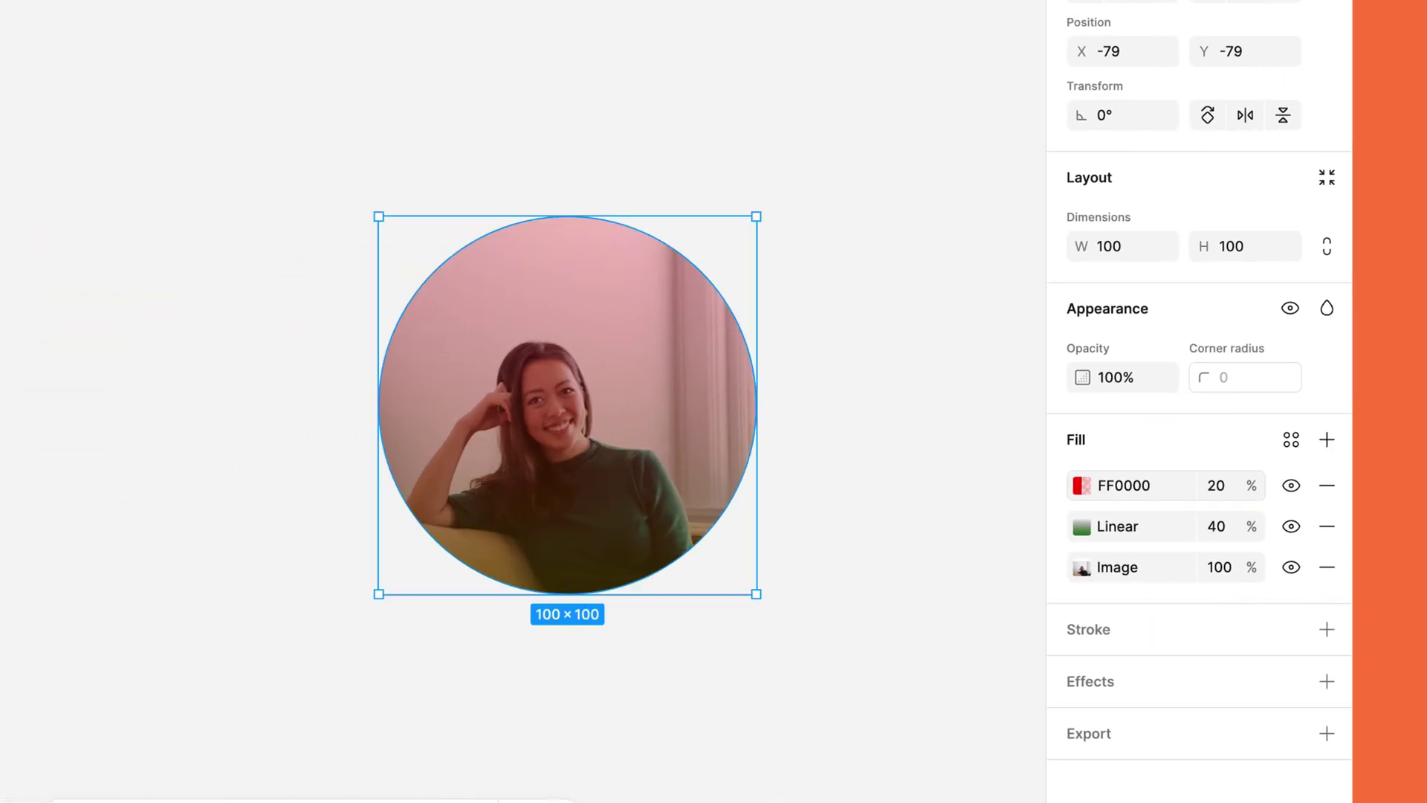
drag(1067, 488, 1061, 533)
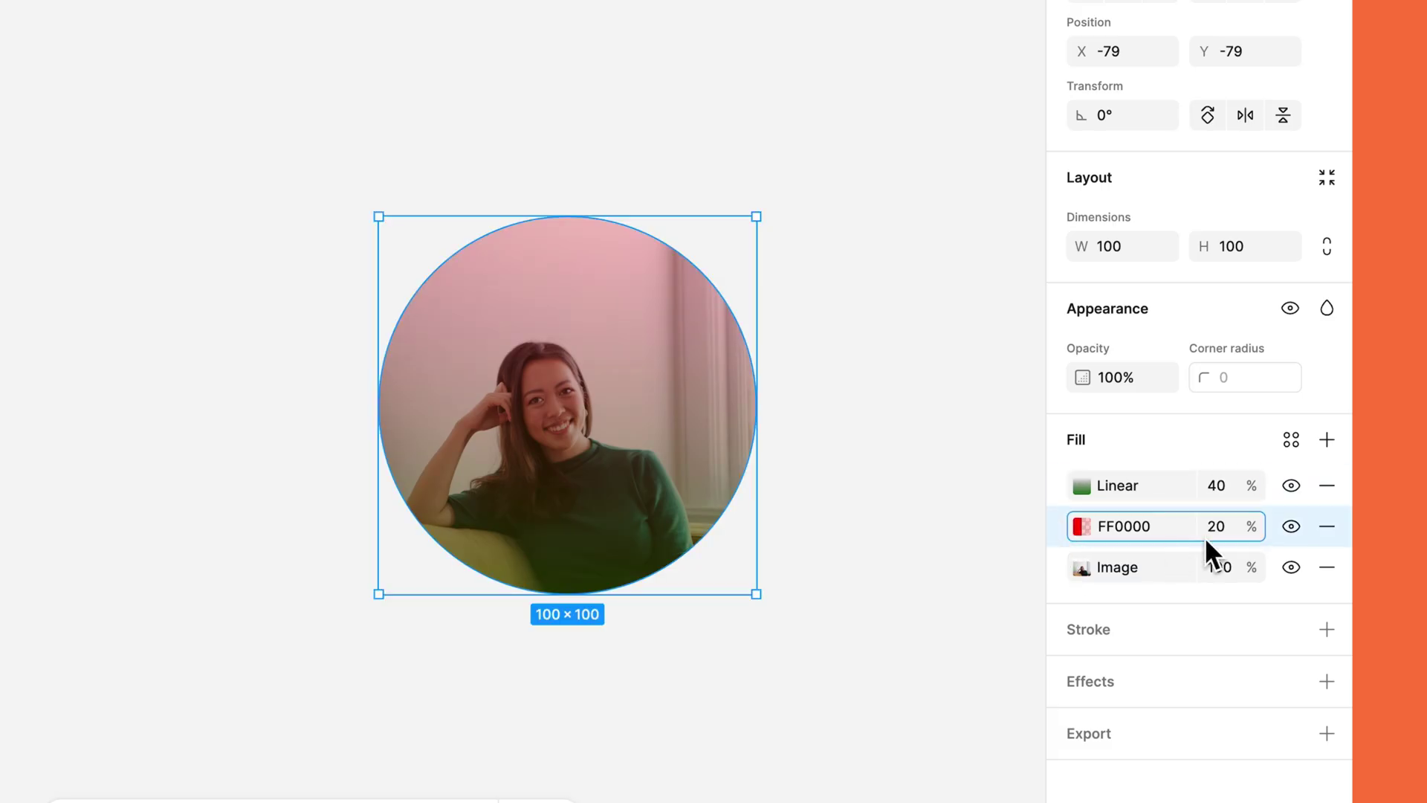
click(1331, 523)
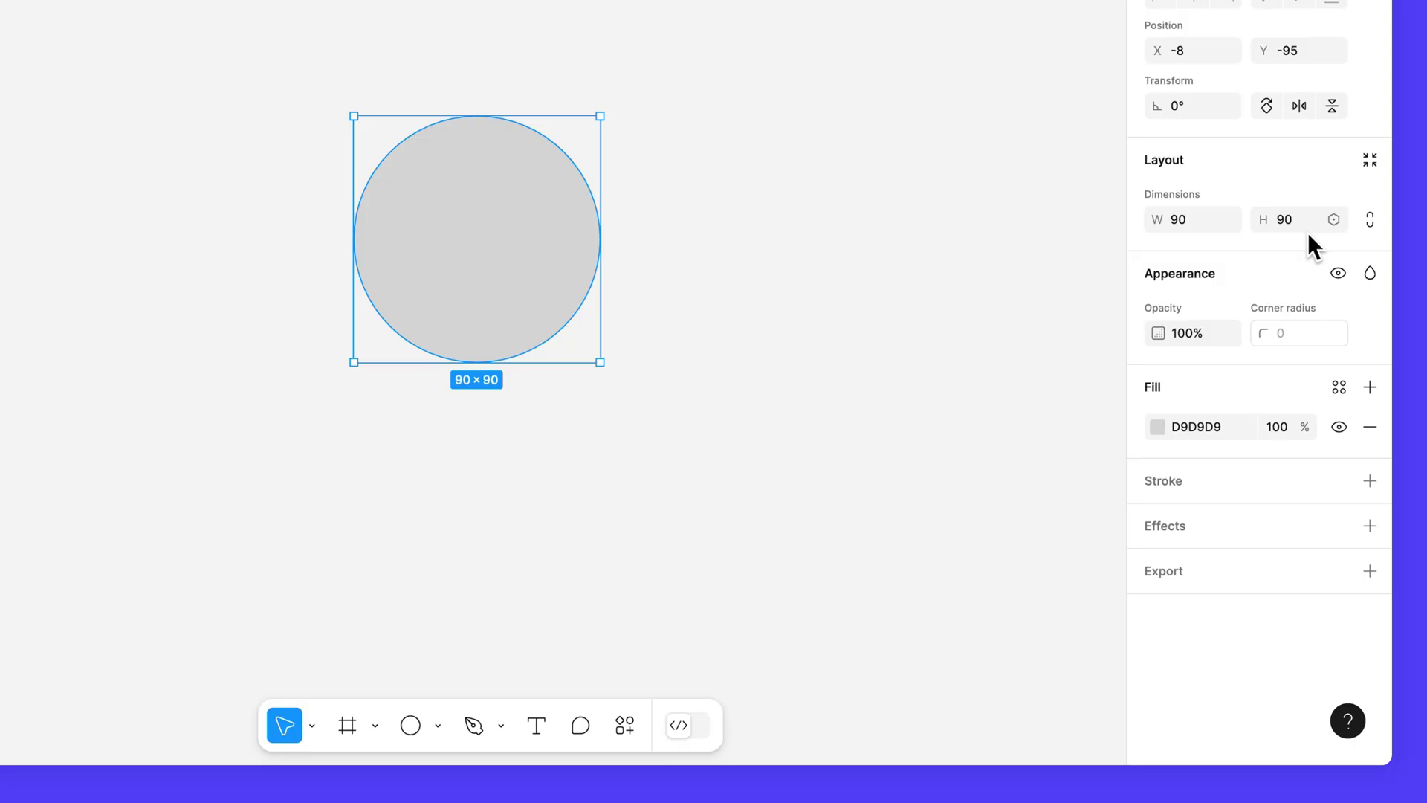
Step: Give the circle an image fill using photo.JPG uploaded from the computer
click(1156, 428)
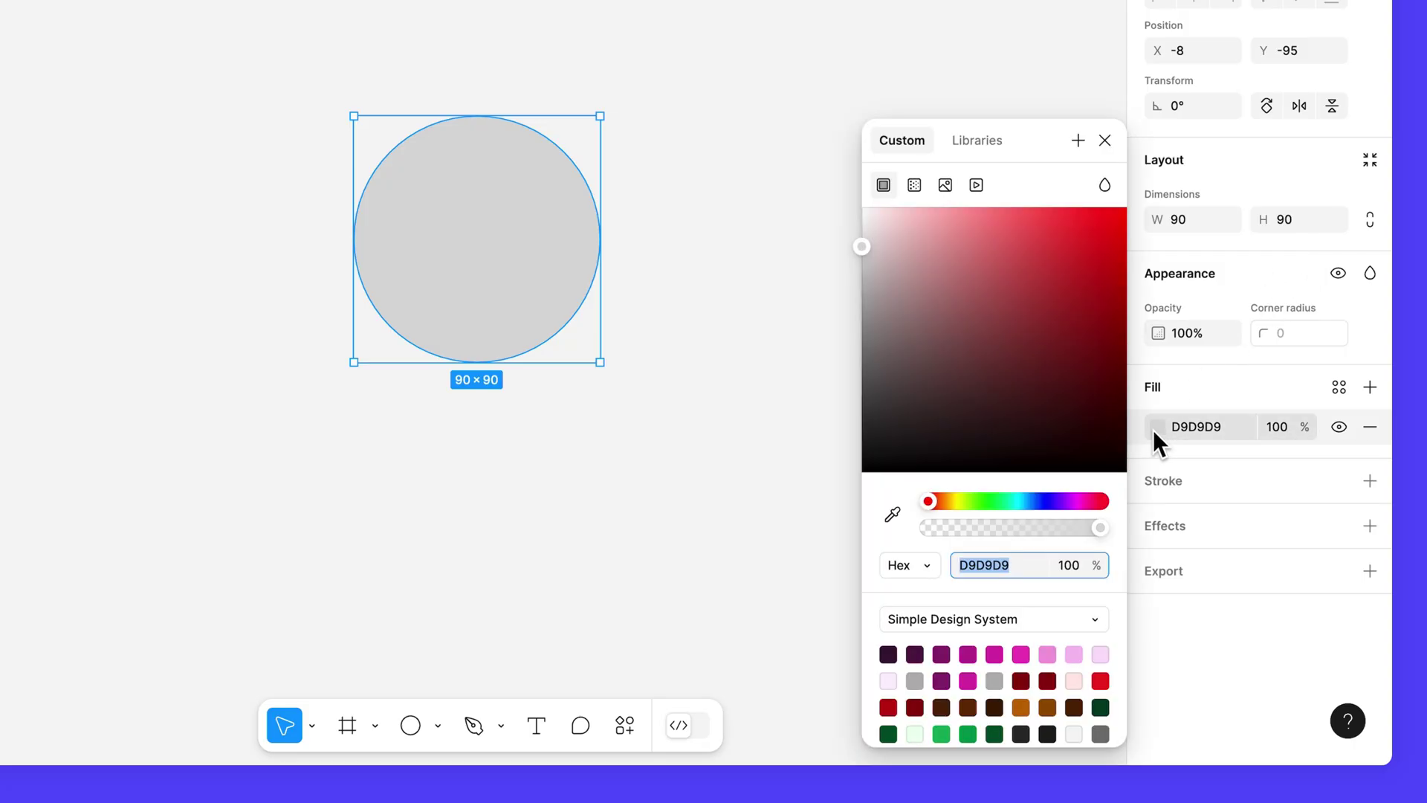
click(945, 184)
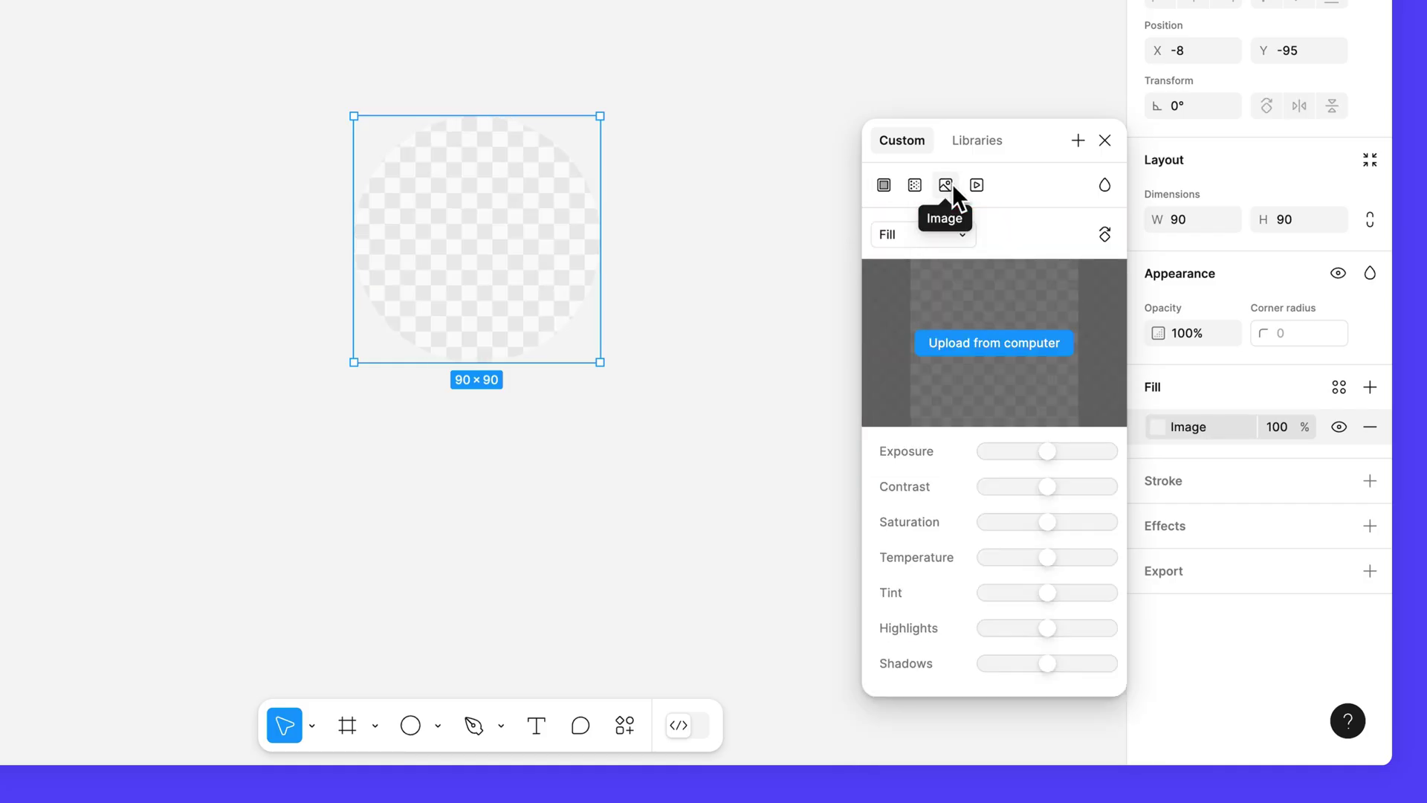
click(1023, 342)
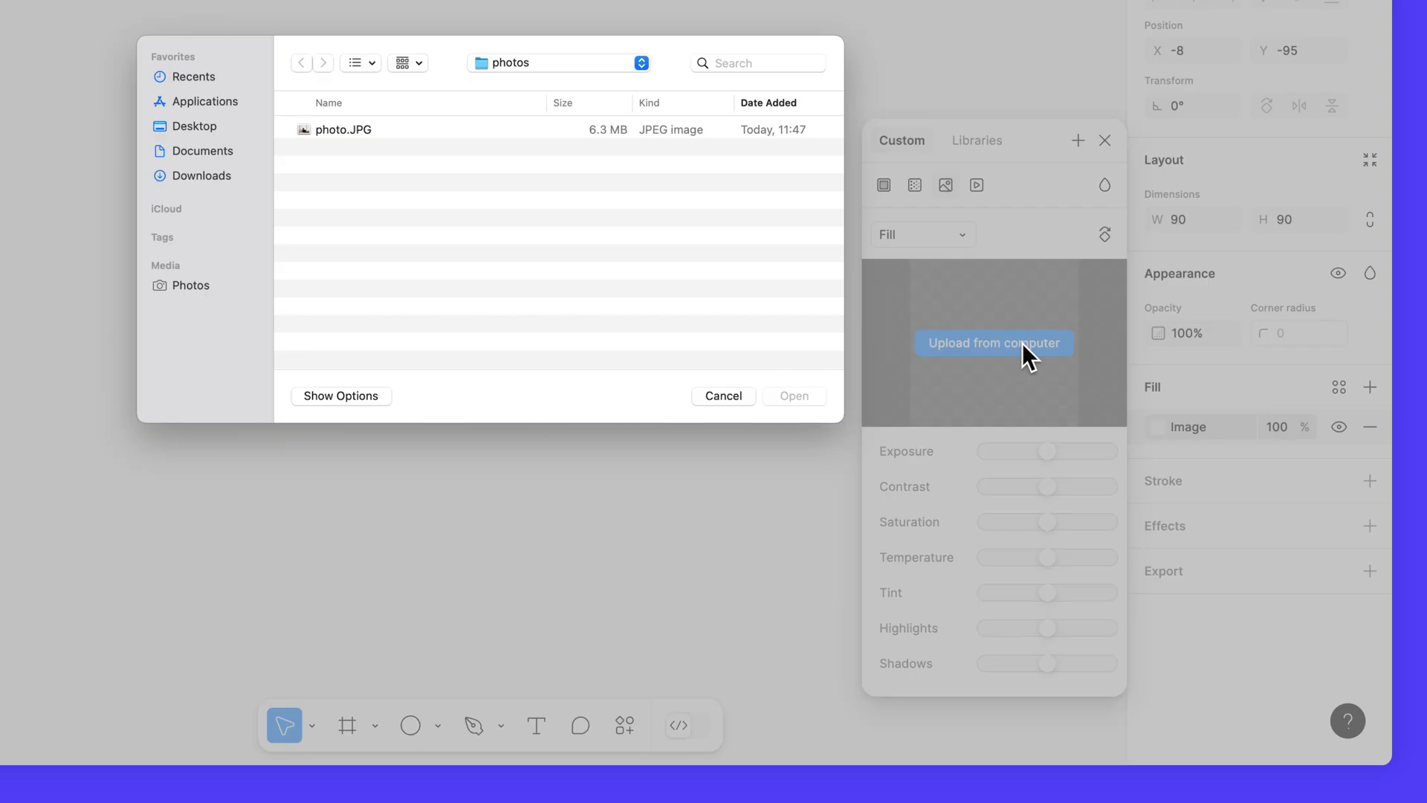
click(480, 127)
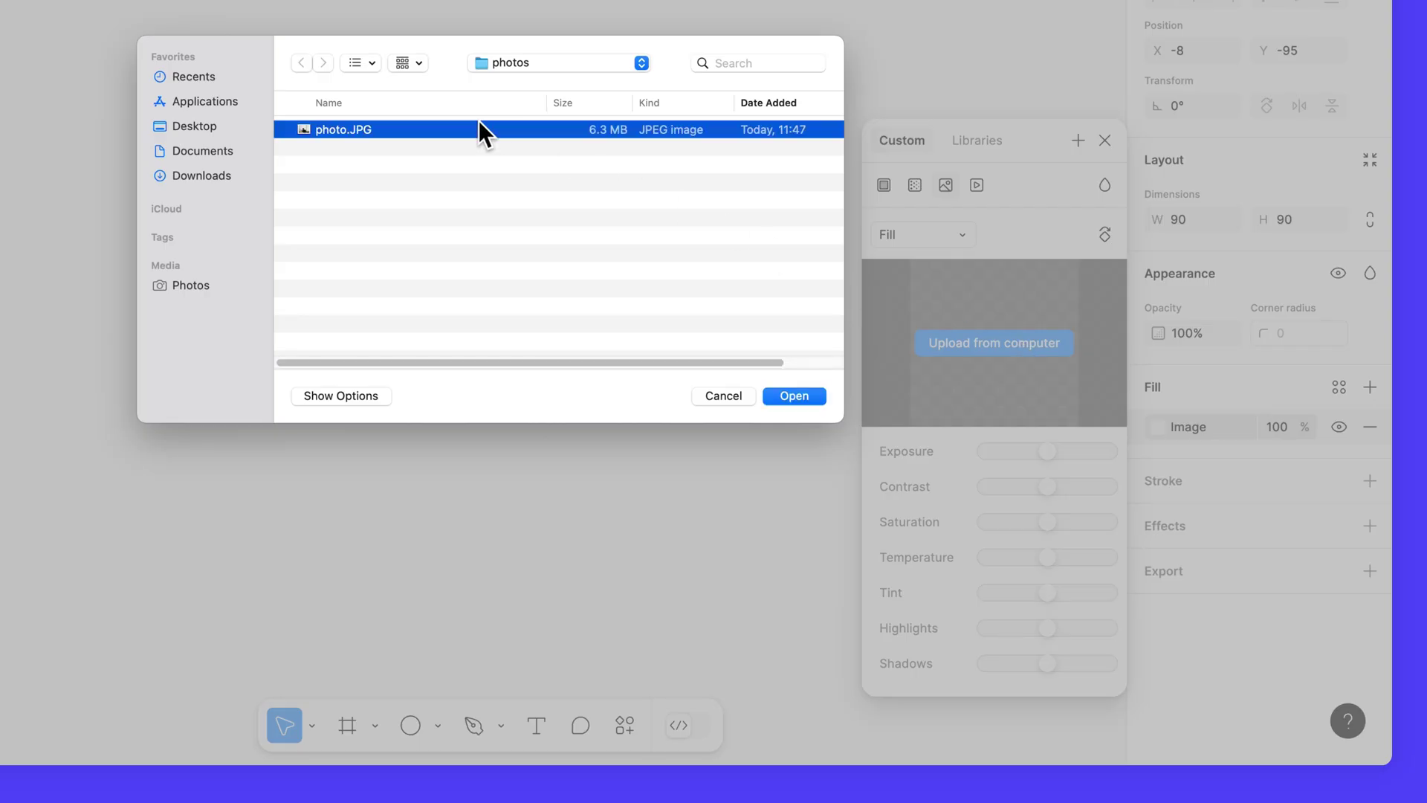
click(784, 397)
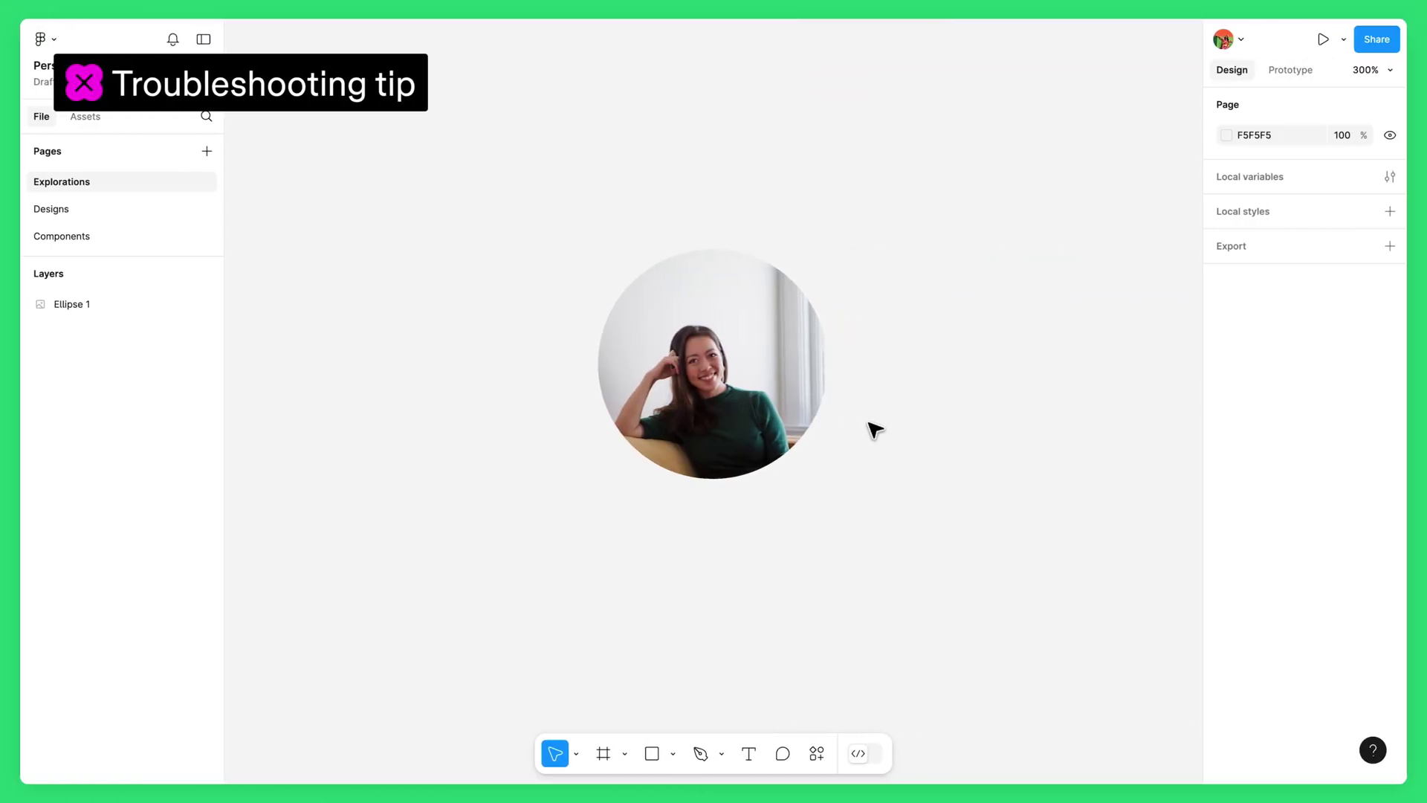
Step: In crop mode, scale the photo up behind the circle while keeping the circle 90 × 90
click(769, 343)
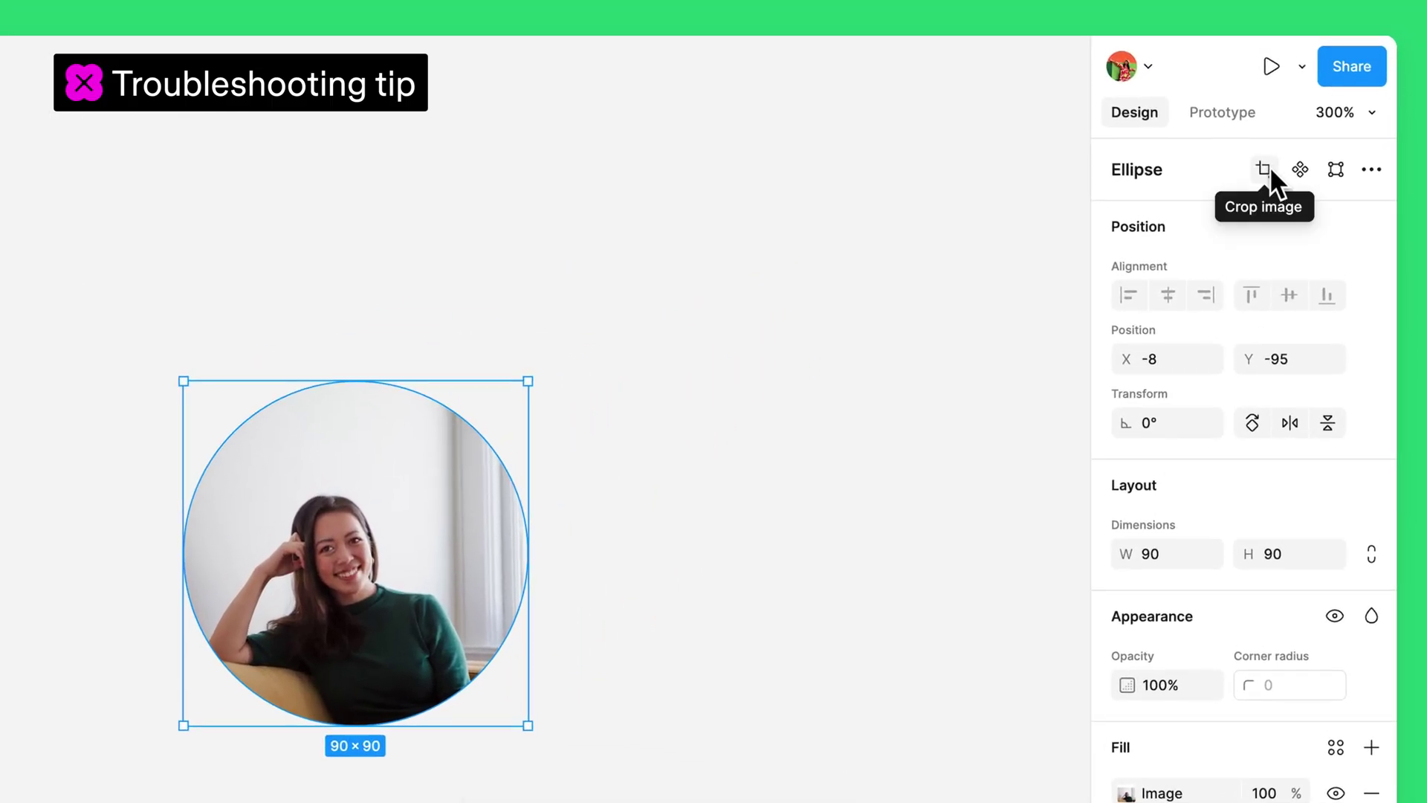
click(1270, 169)
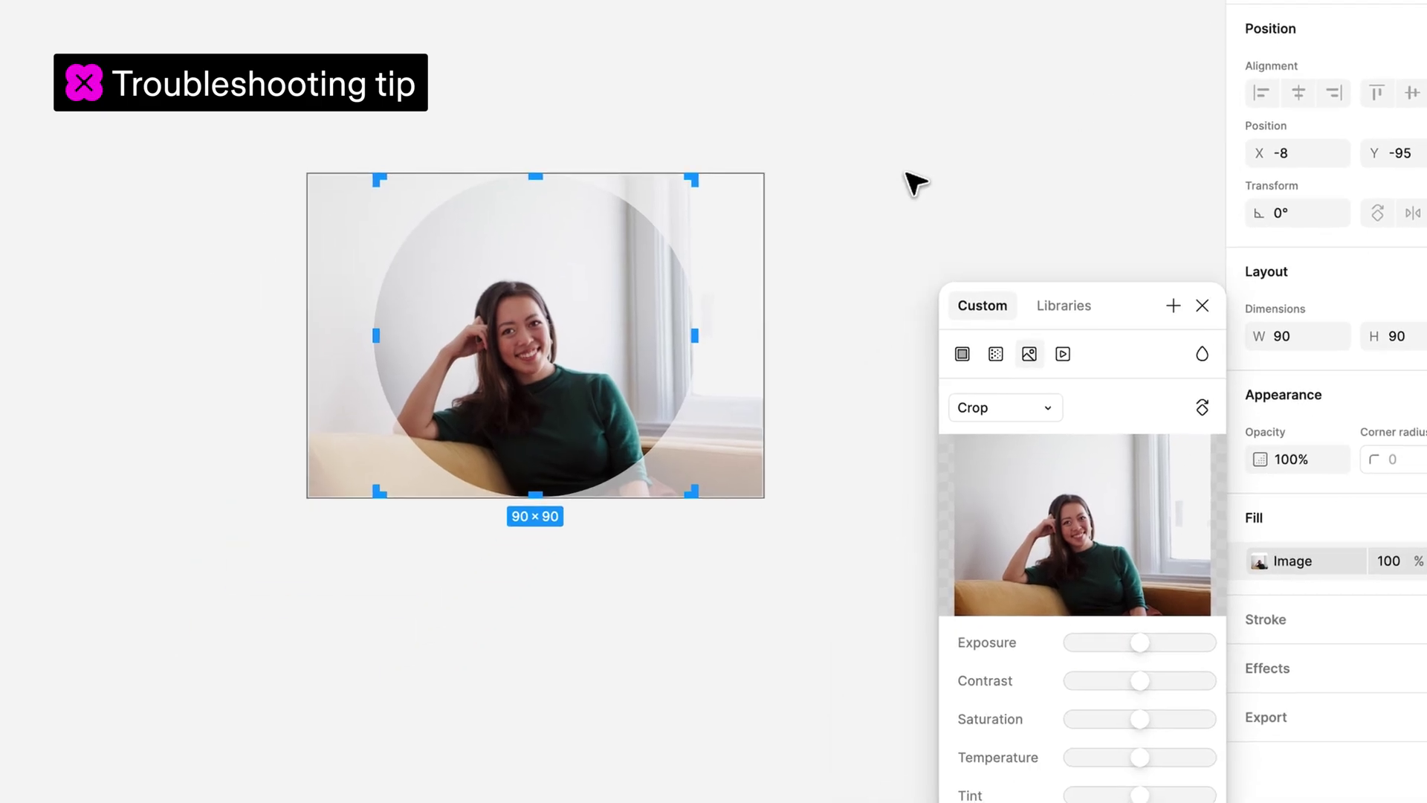
drag(733, 241, 758, 244)
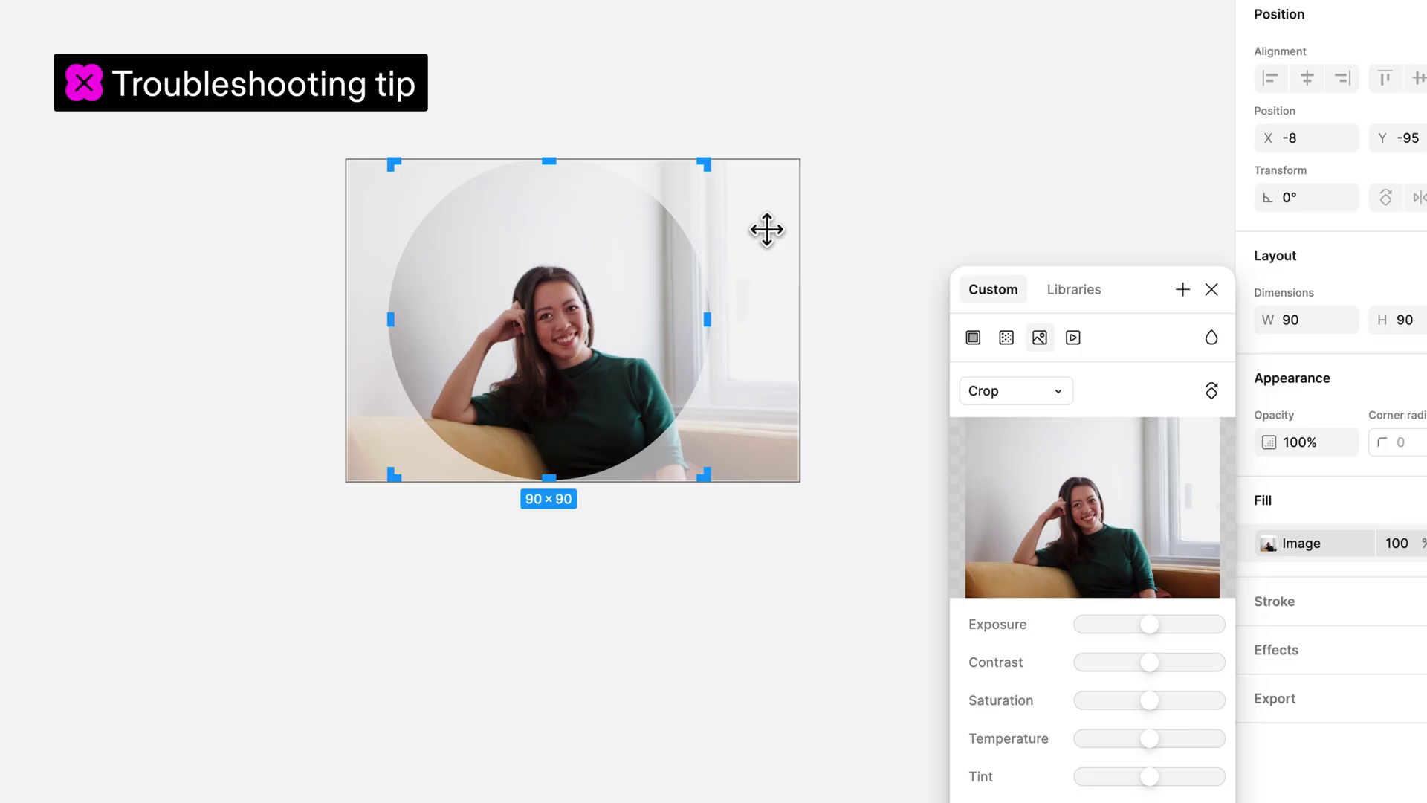
drag(704, 163, 756, 127)
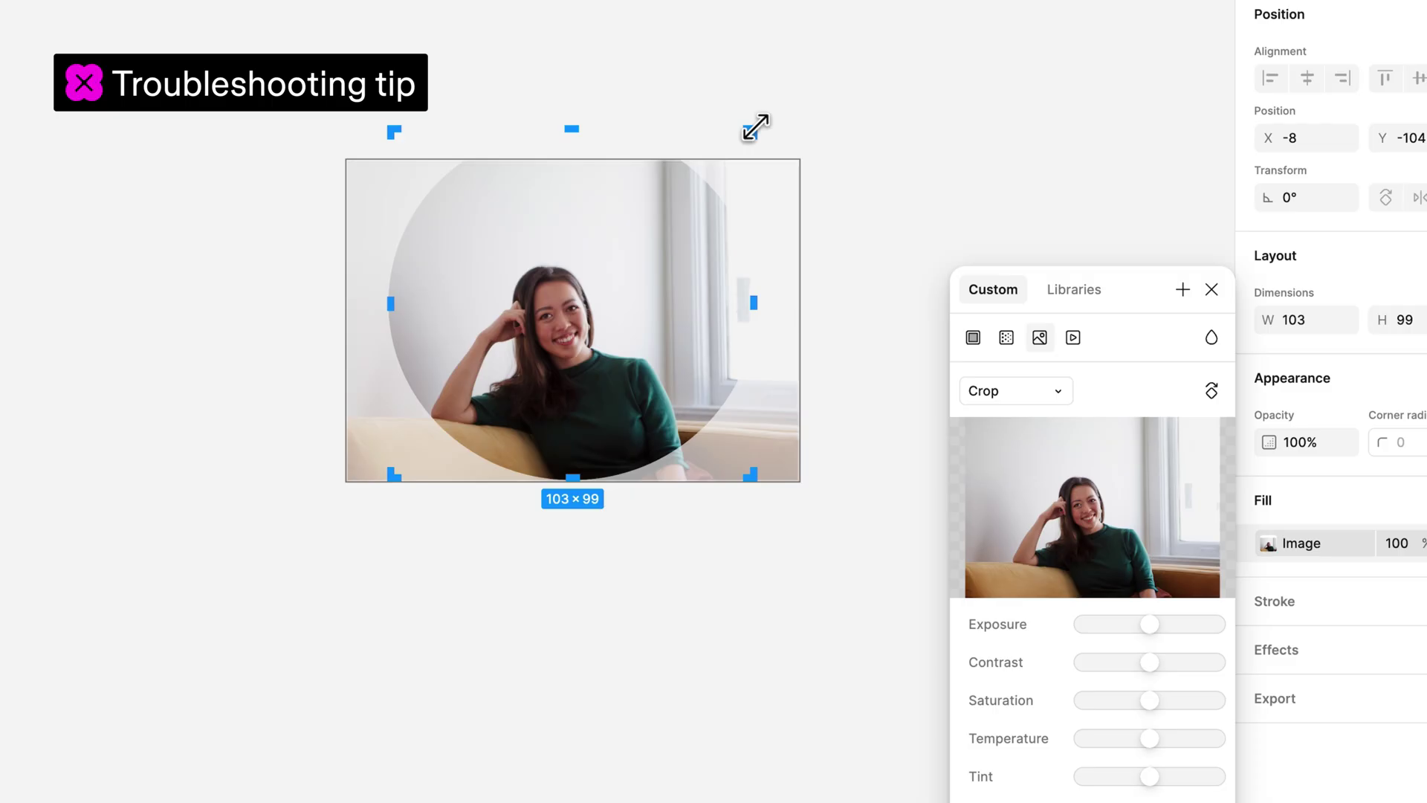
key(Escape)
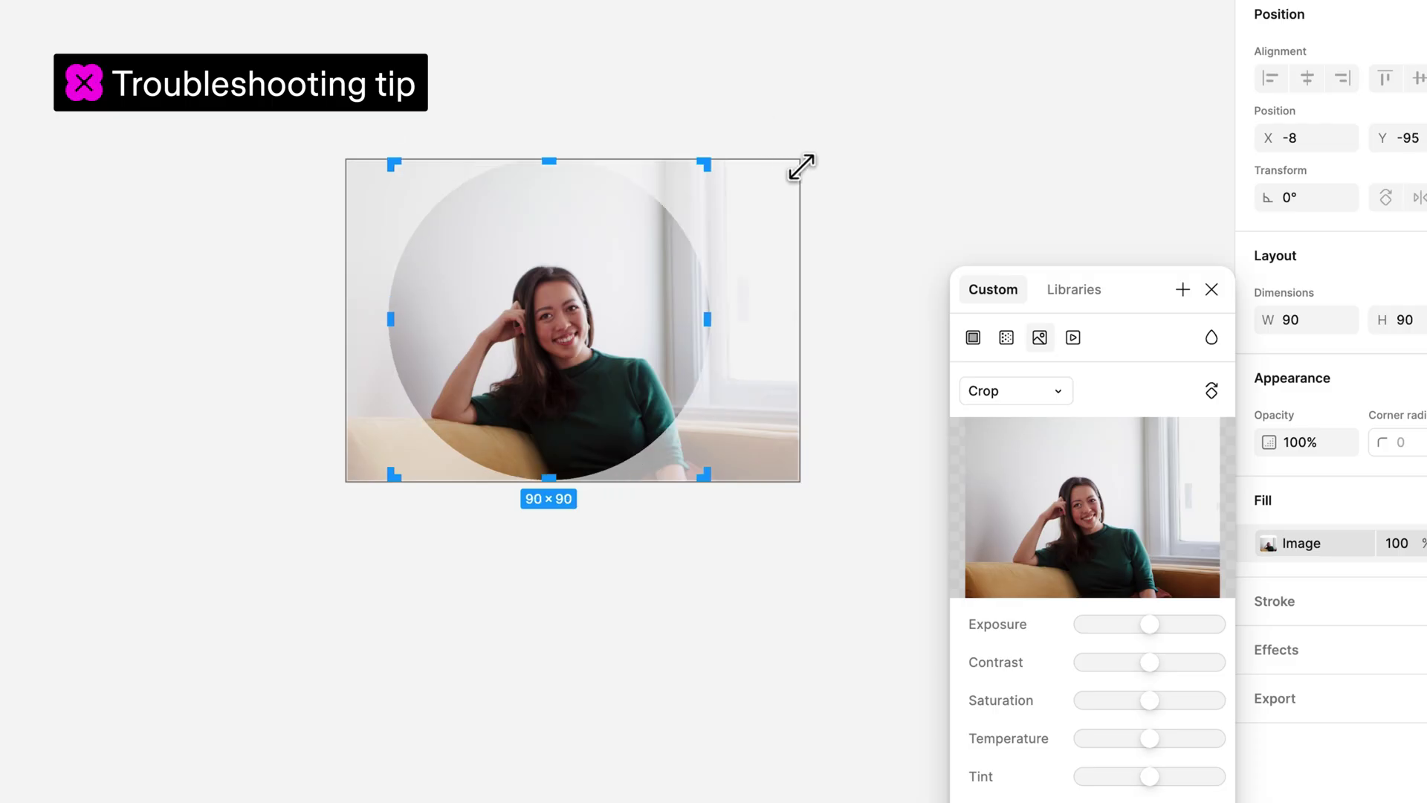
drag(801, 167, 799, 201)
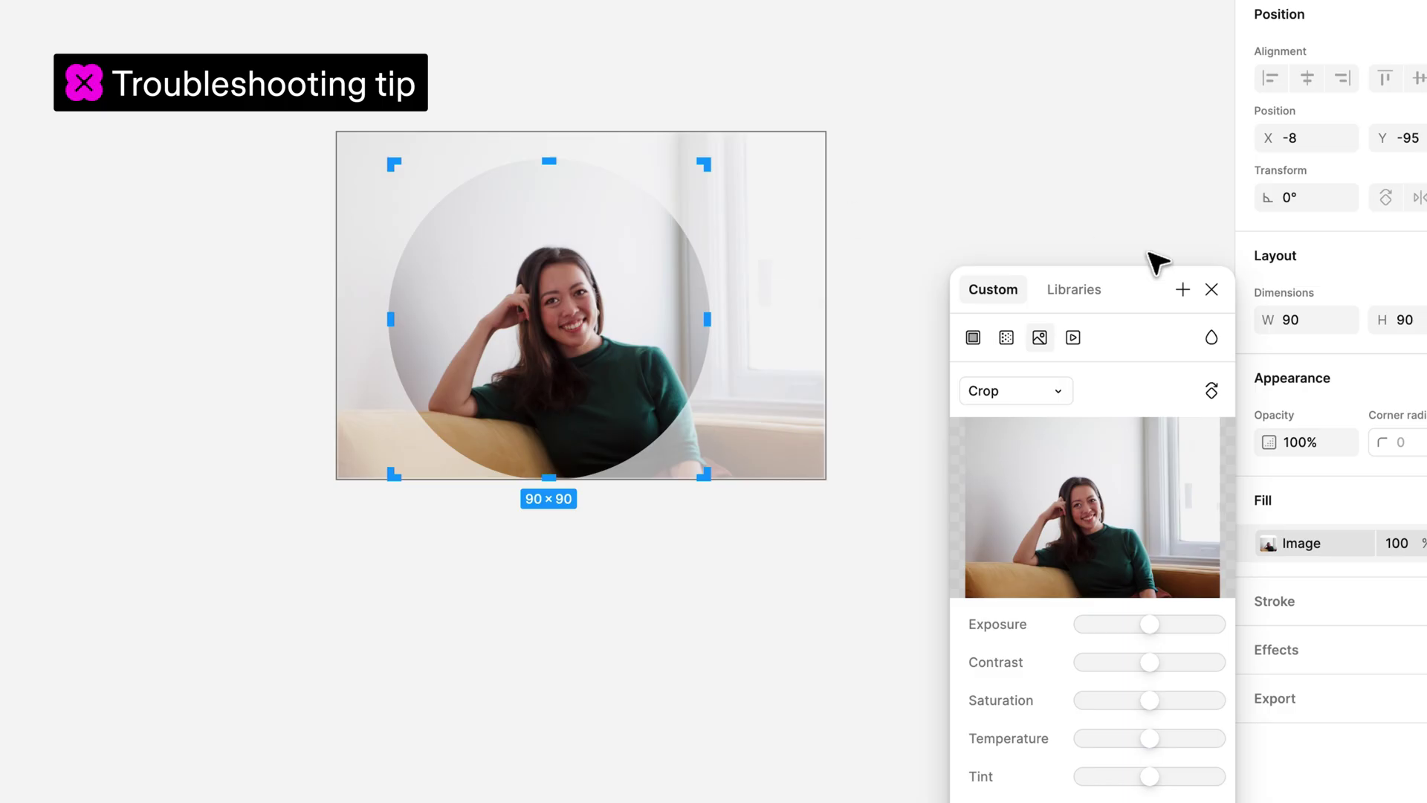
Step: Exit crop mode, then select the two-sentence text layer in the Text 101 file
click(1211, 289)
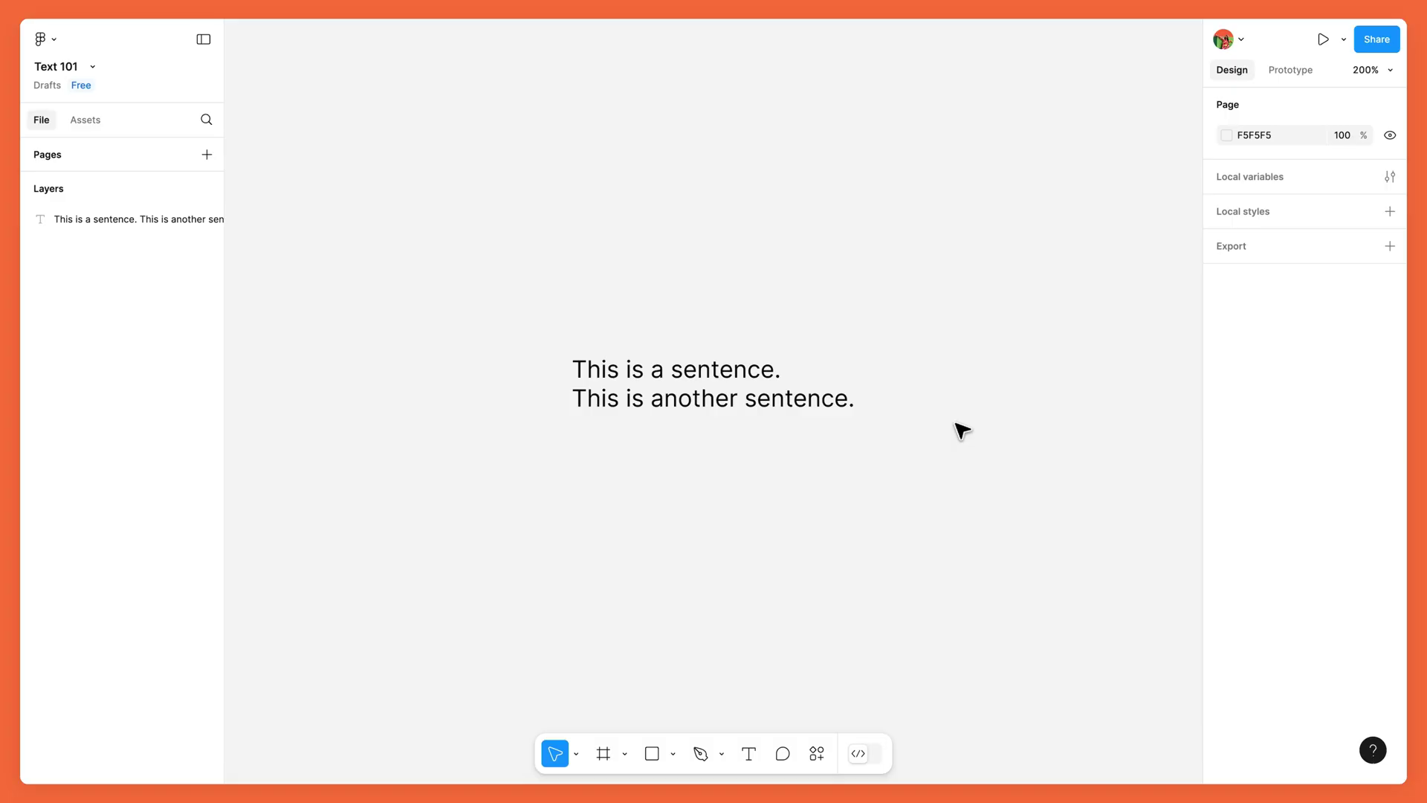
click(837, 396)
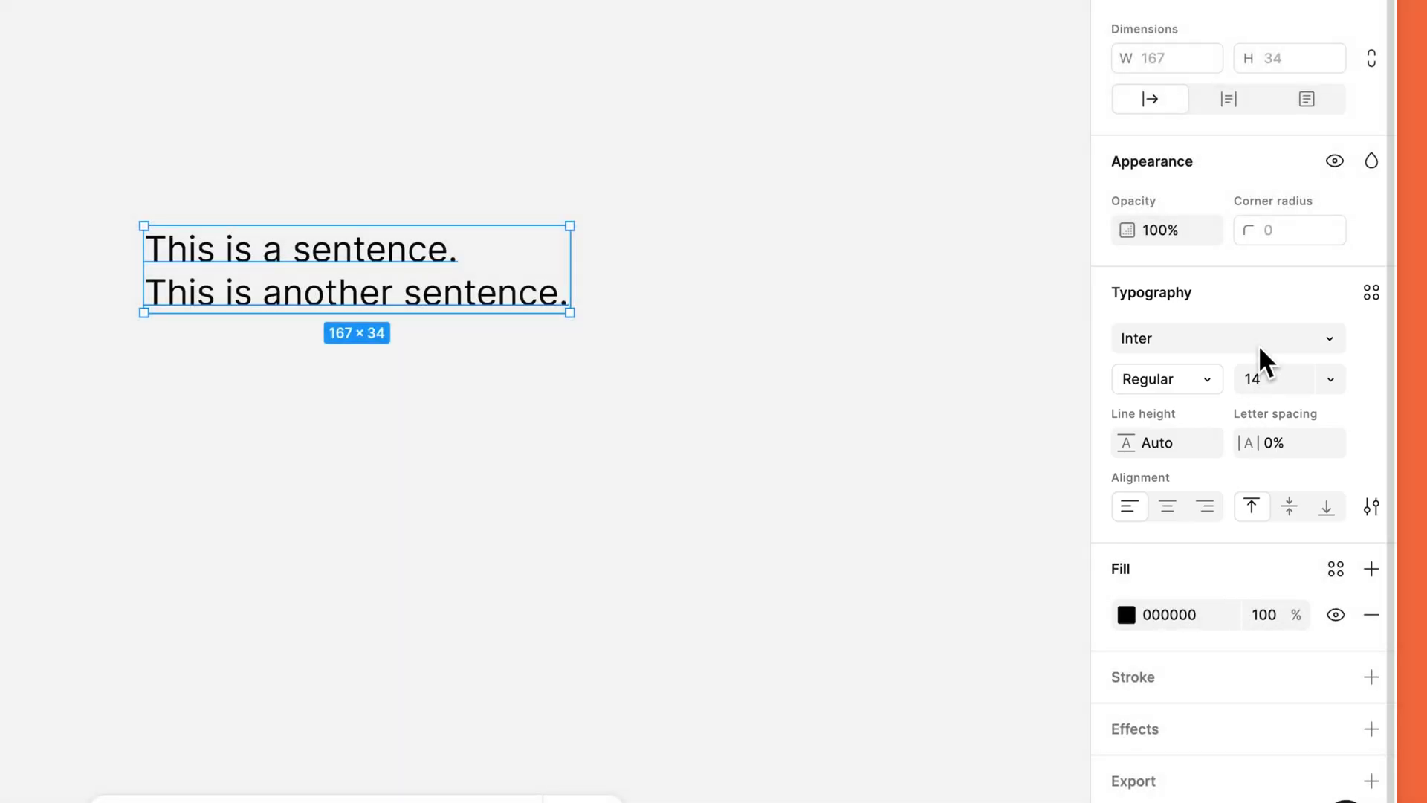
Step: Keep the font as Inter and set the text to size 20, Semi Bold weight
click(1260, 344)
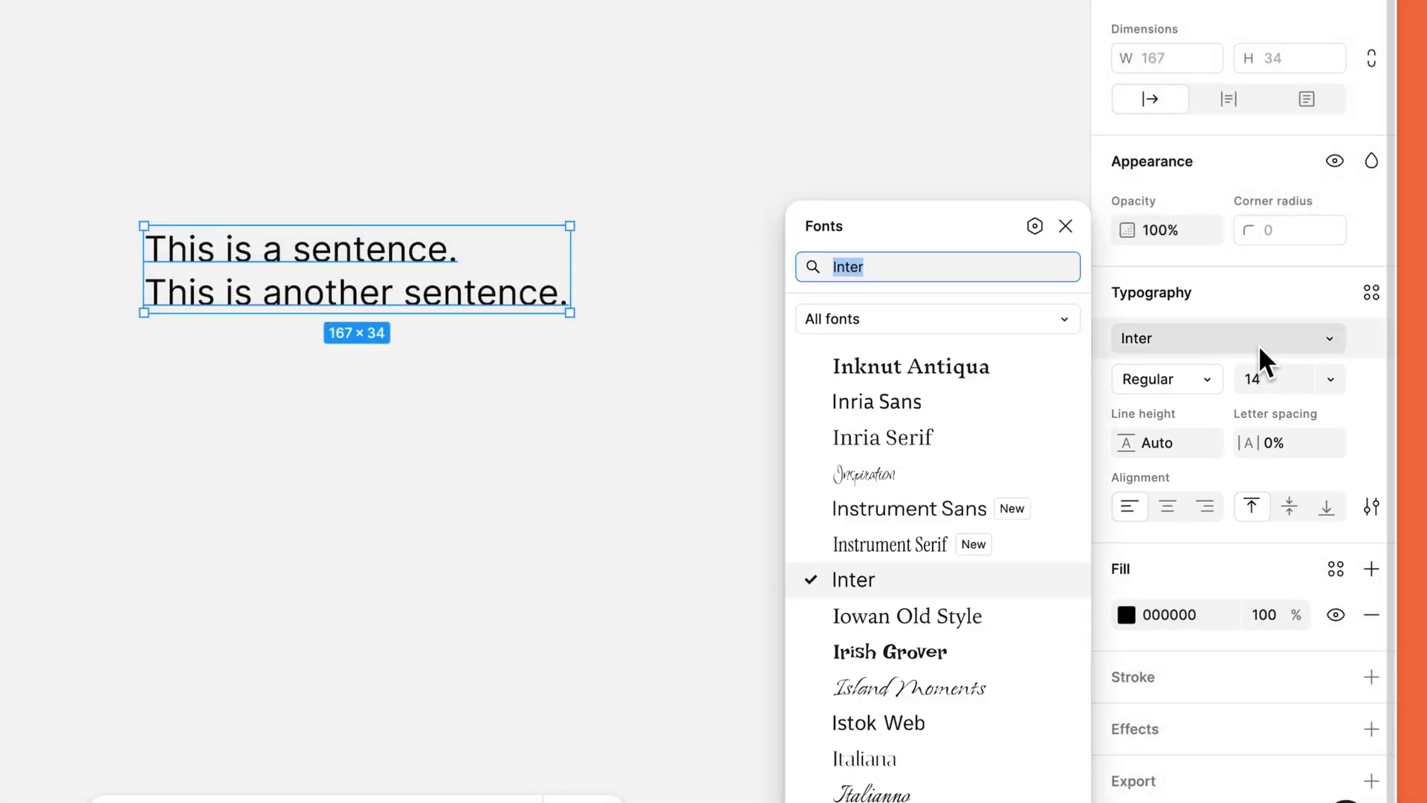
click(1067, 319)
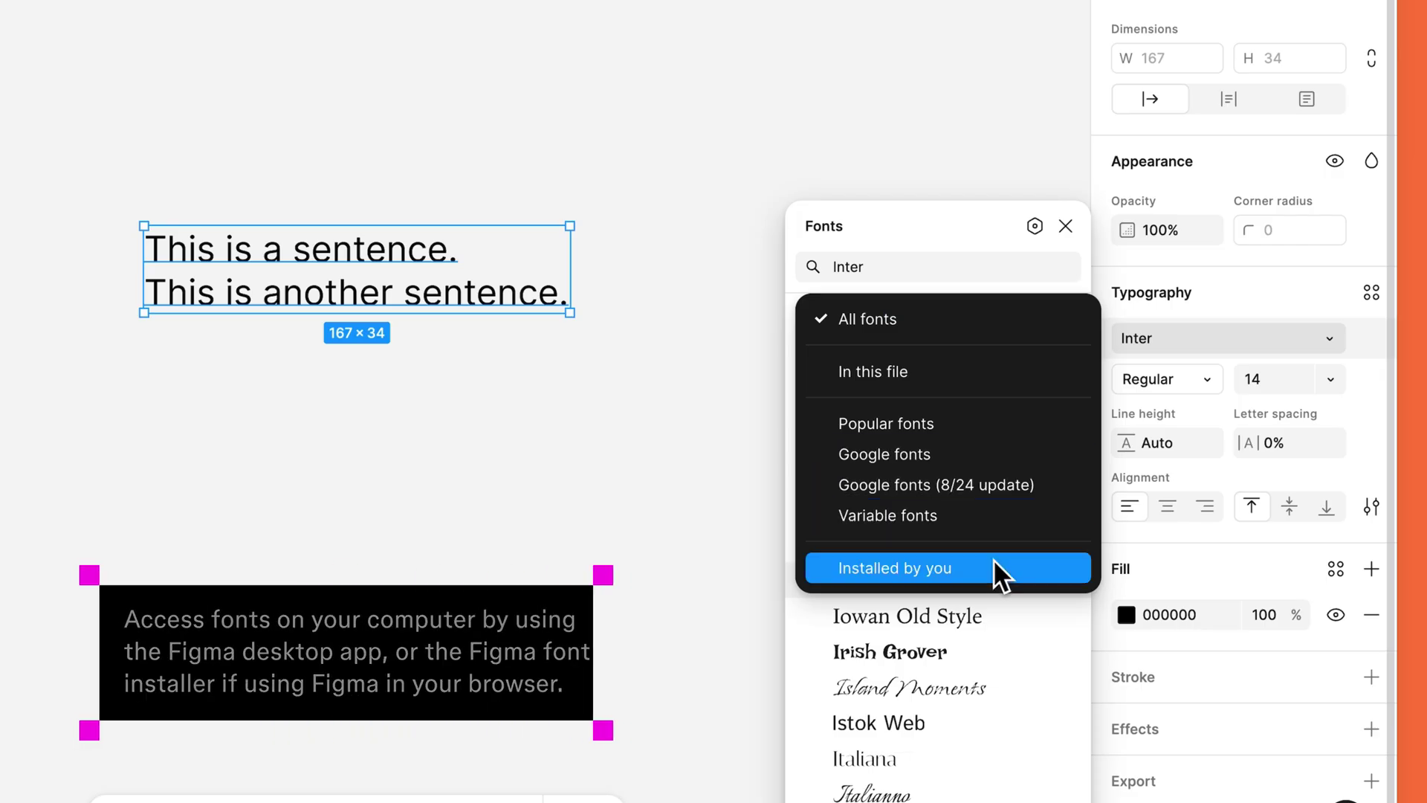
key(Escape)
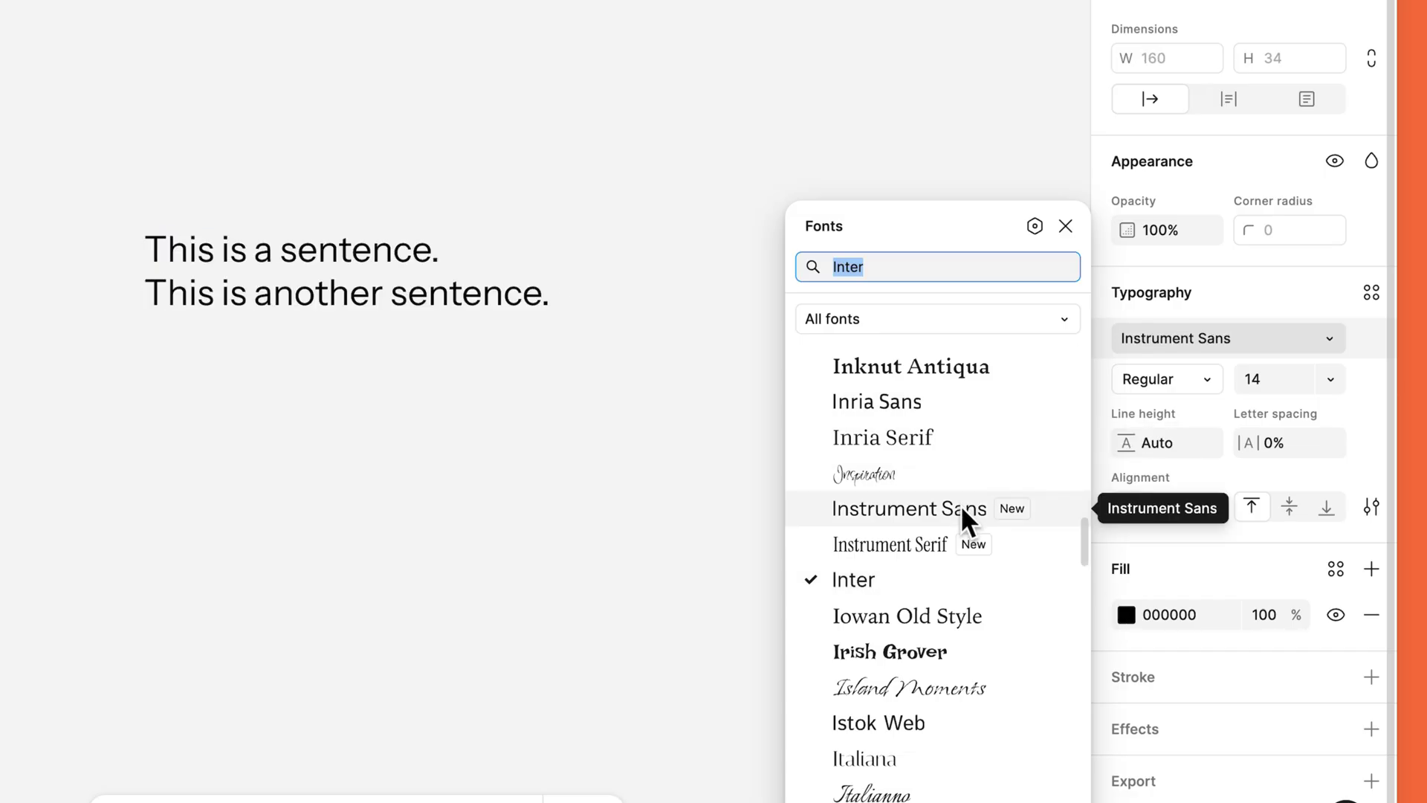
click(1067, 227)
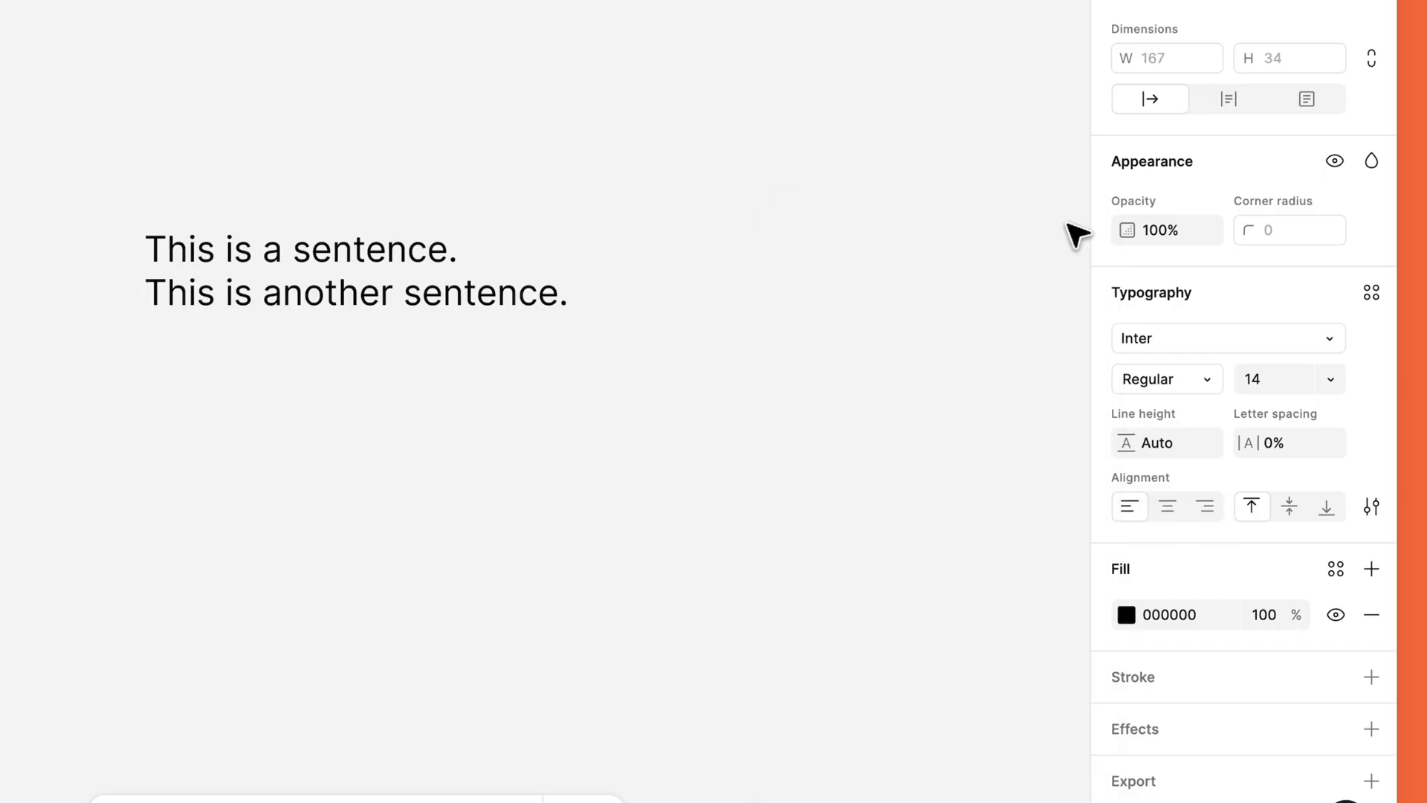
click(1318, 373)
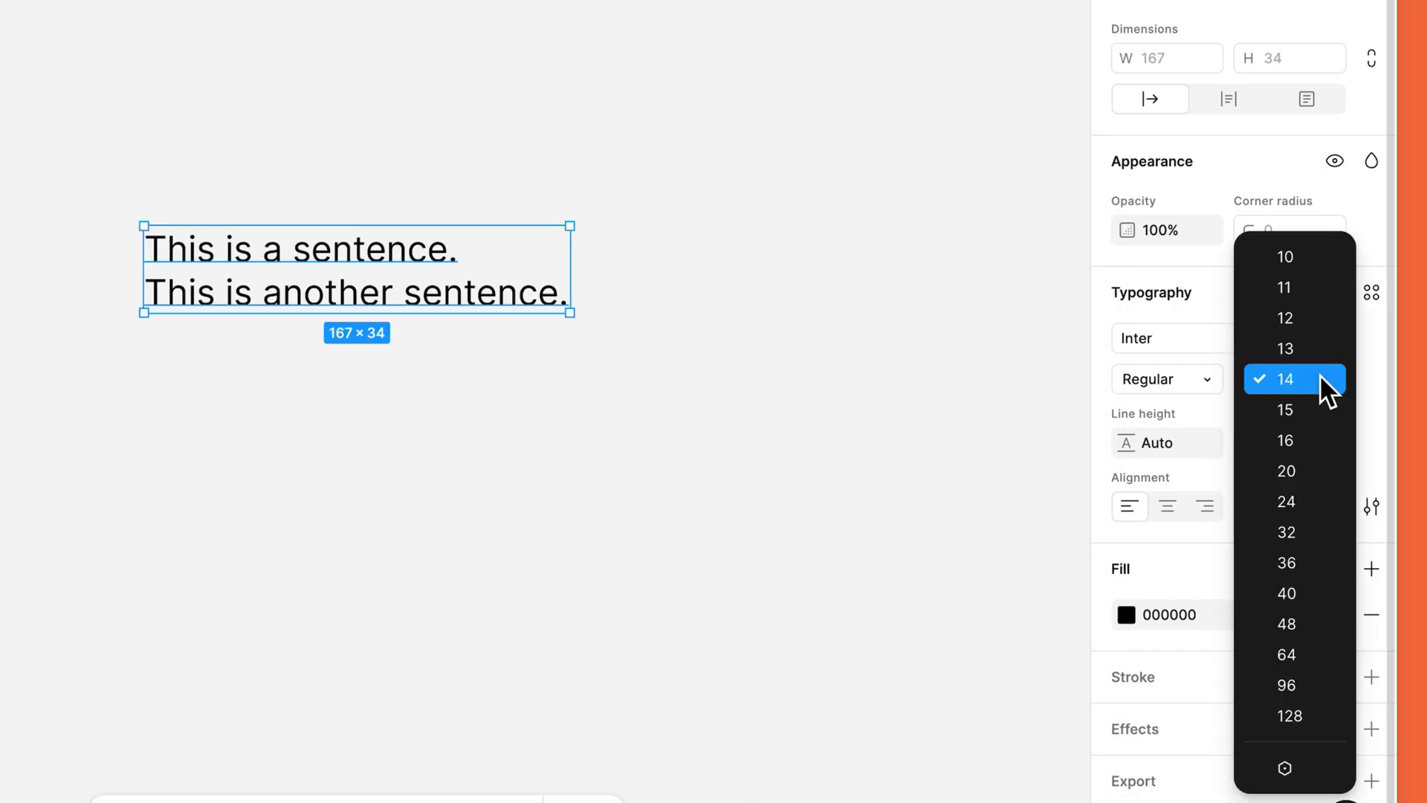
click(1310, 467)
click(1218, 380)
click(1240, 440)
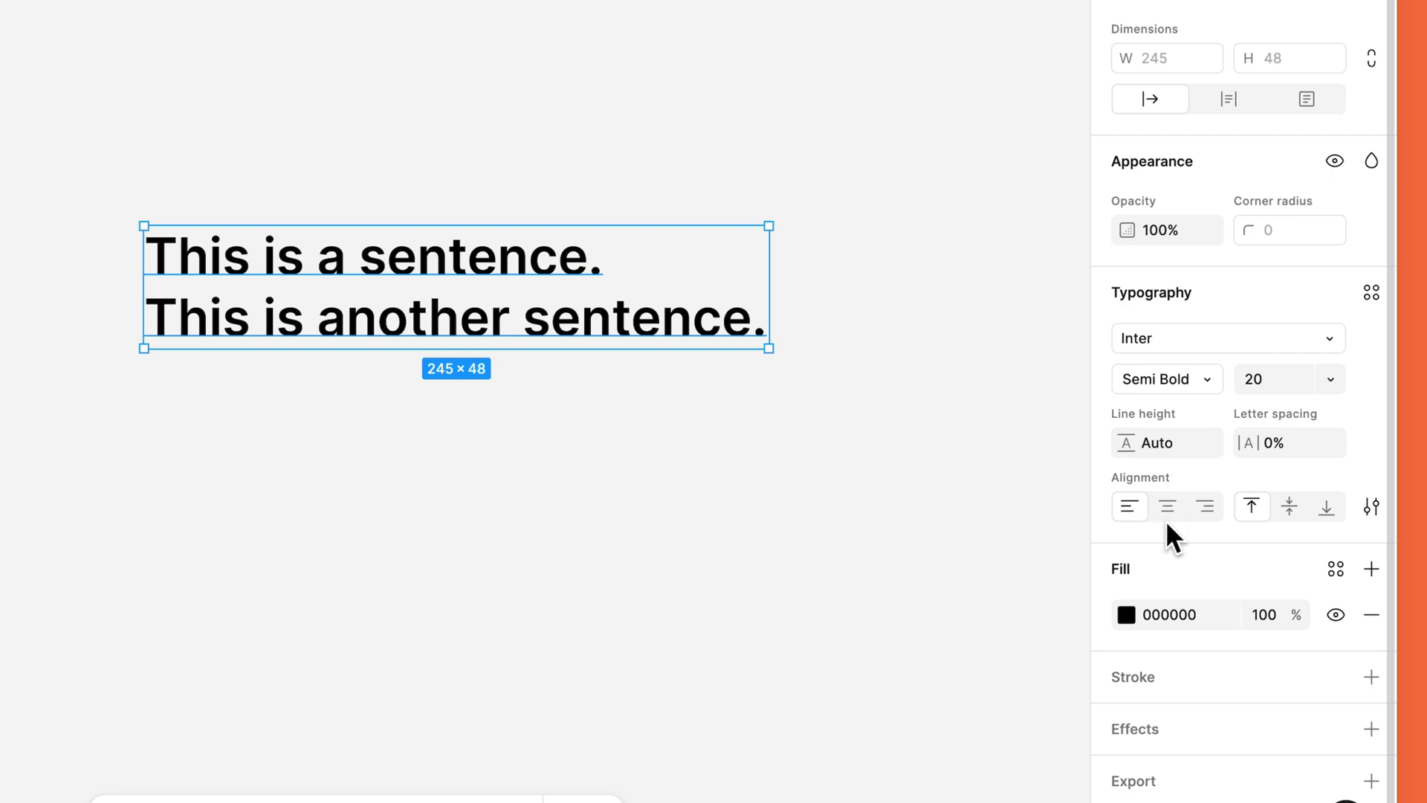
click(1370, 506)
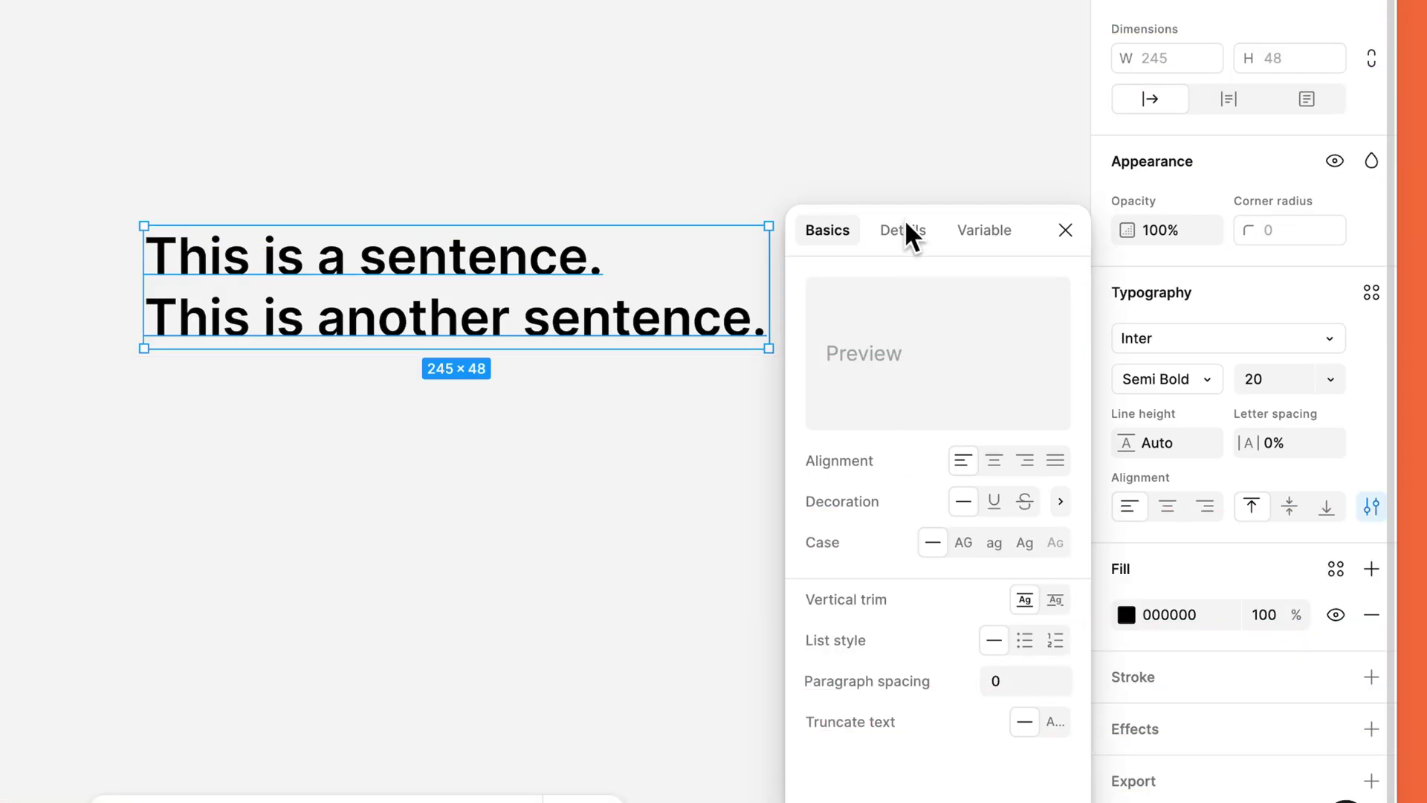
Step: Browse the Details and Variable tabs of the type settings, then close the panel
click(904, 223)
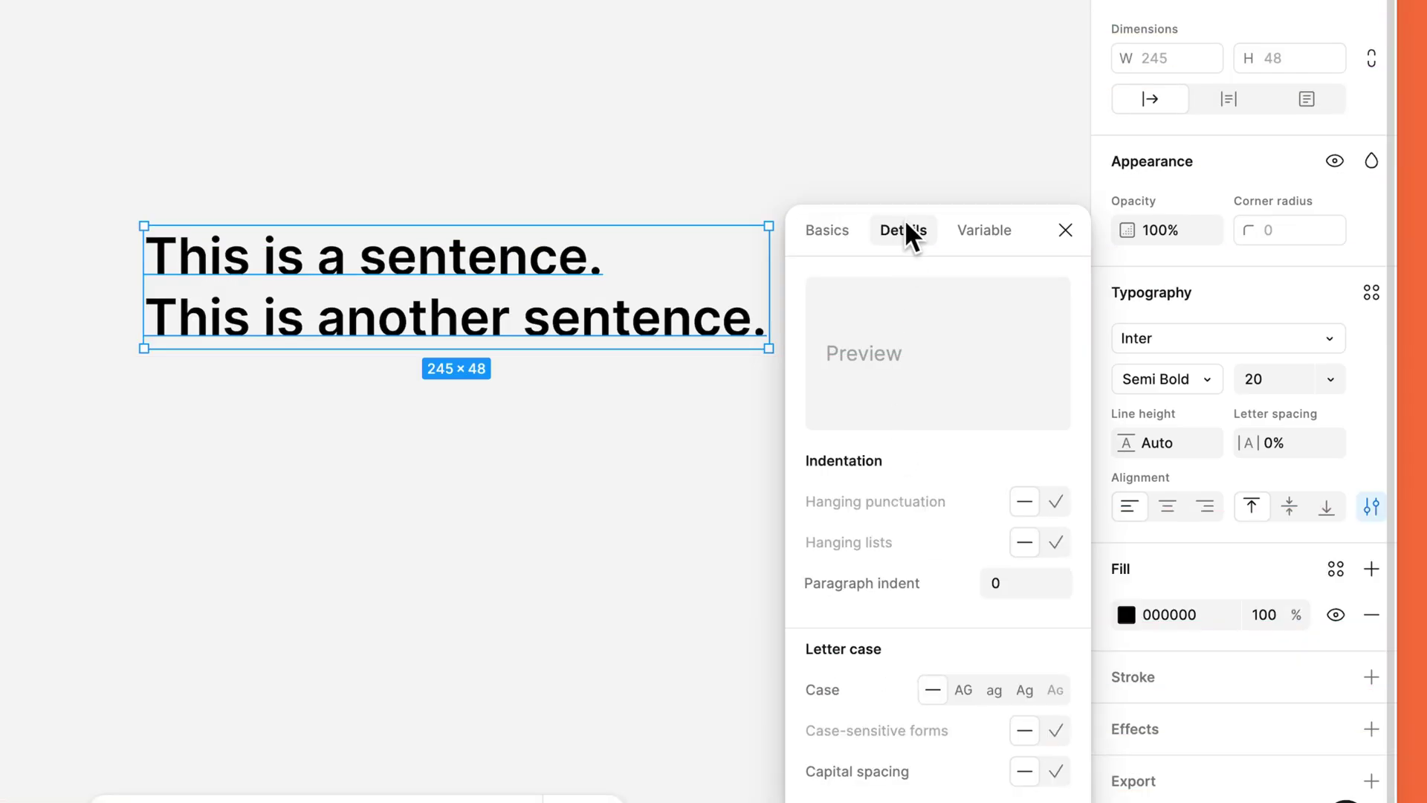
click(974, 223)
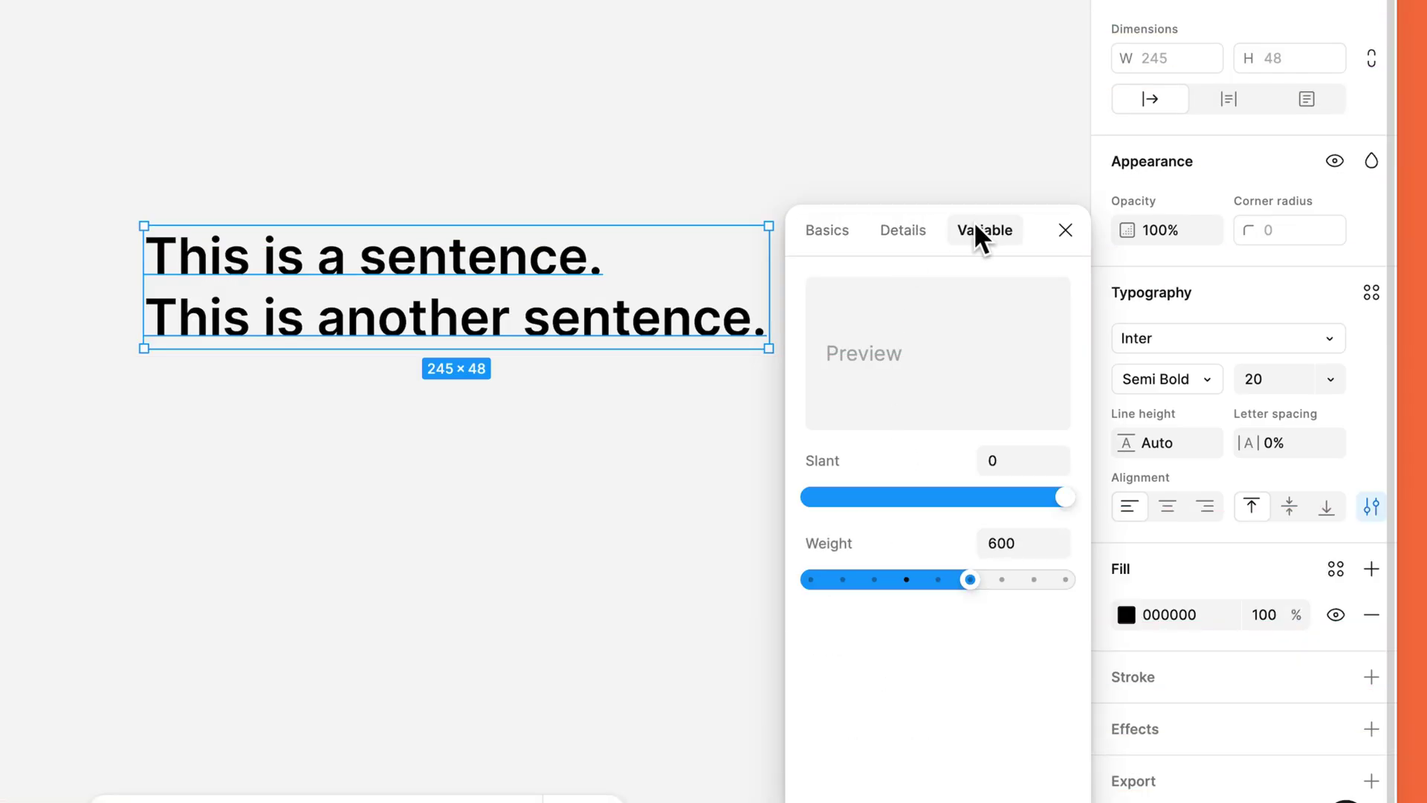
click(922, 229)
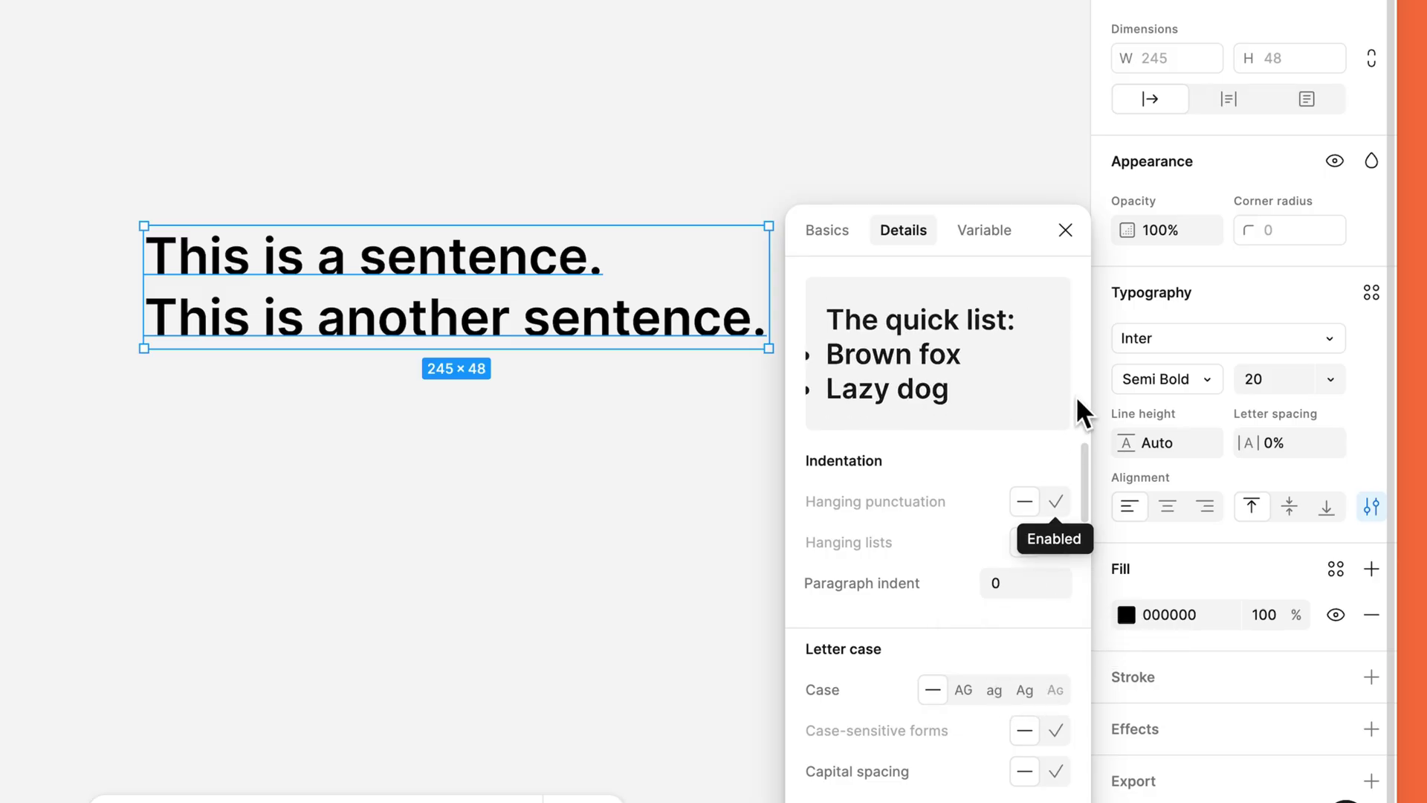
click(1066, 230)
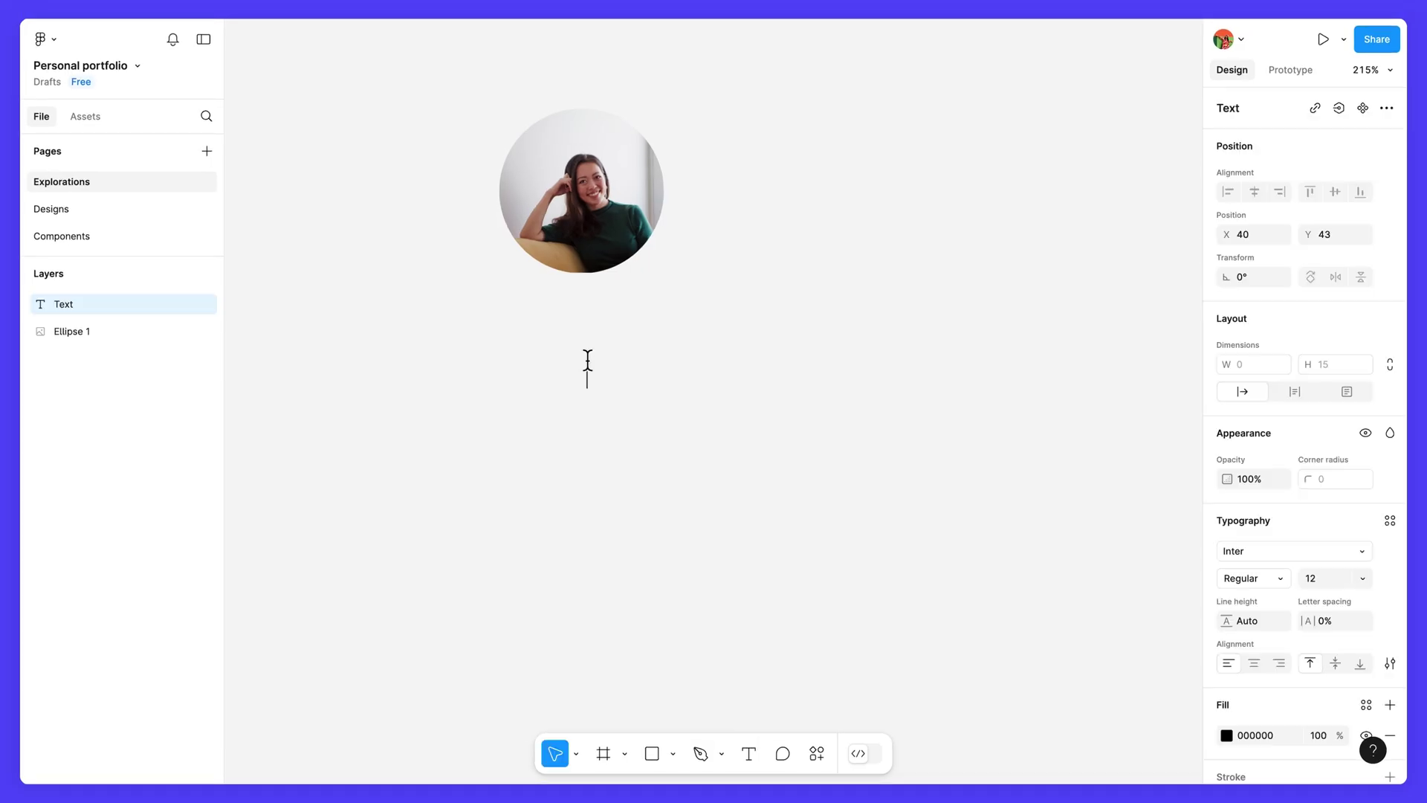
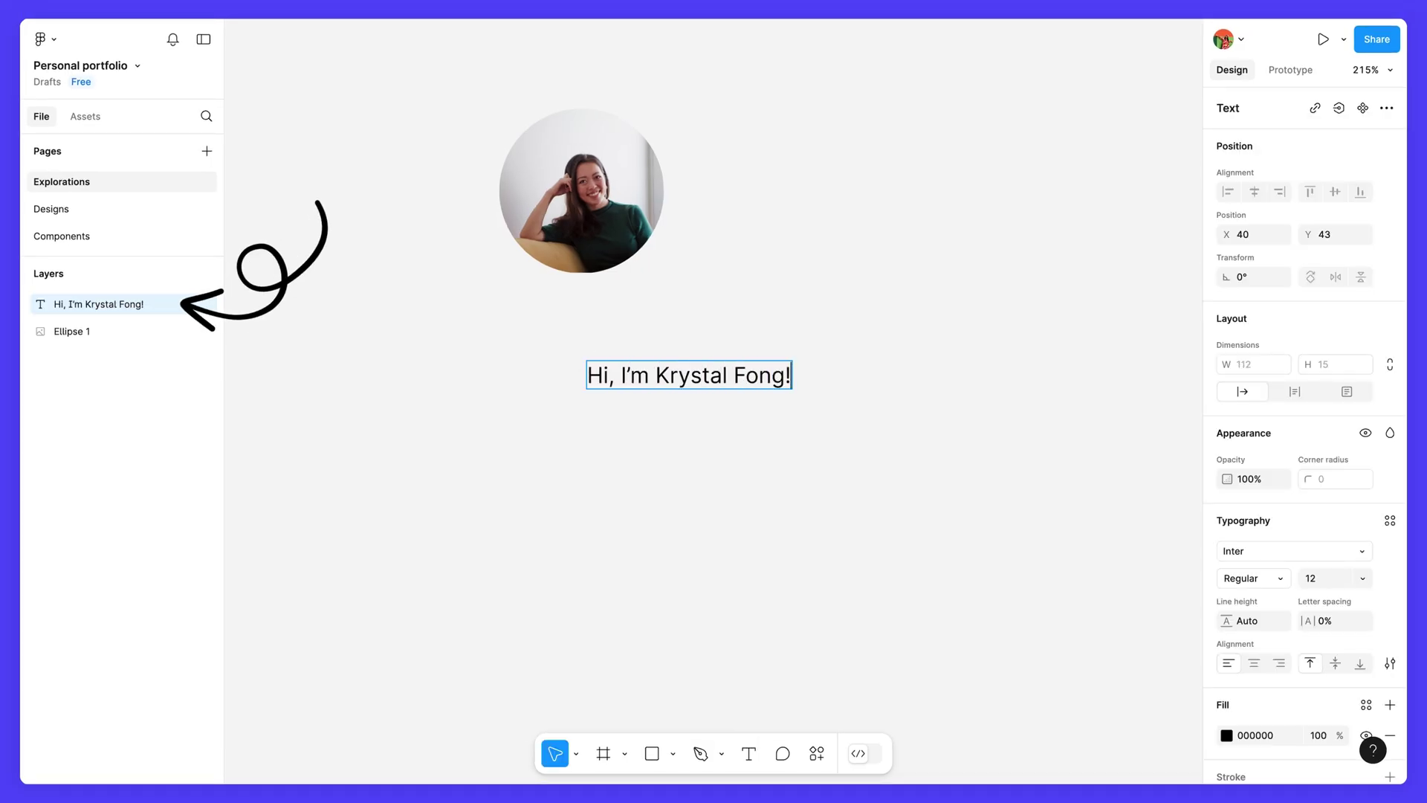
Step: Type the greeting 'Hi, I'm' followed by the owner's name below the avatar, correcting the name
text(Fong!)
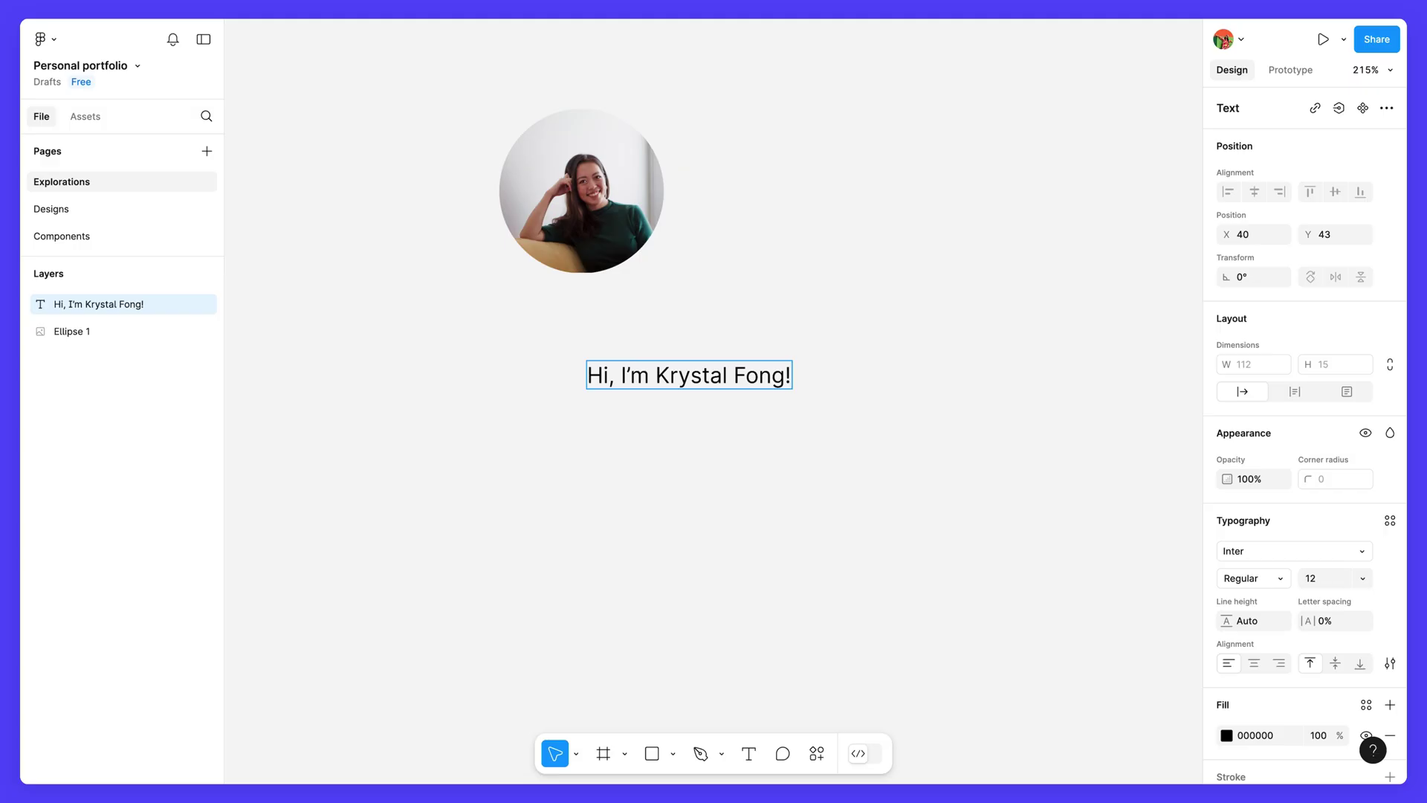
key(Escape)
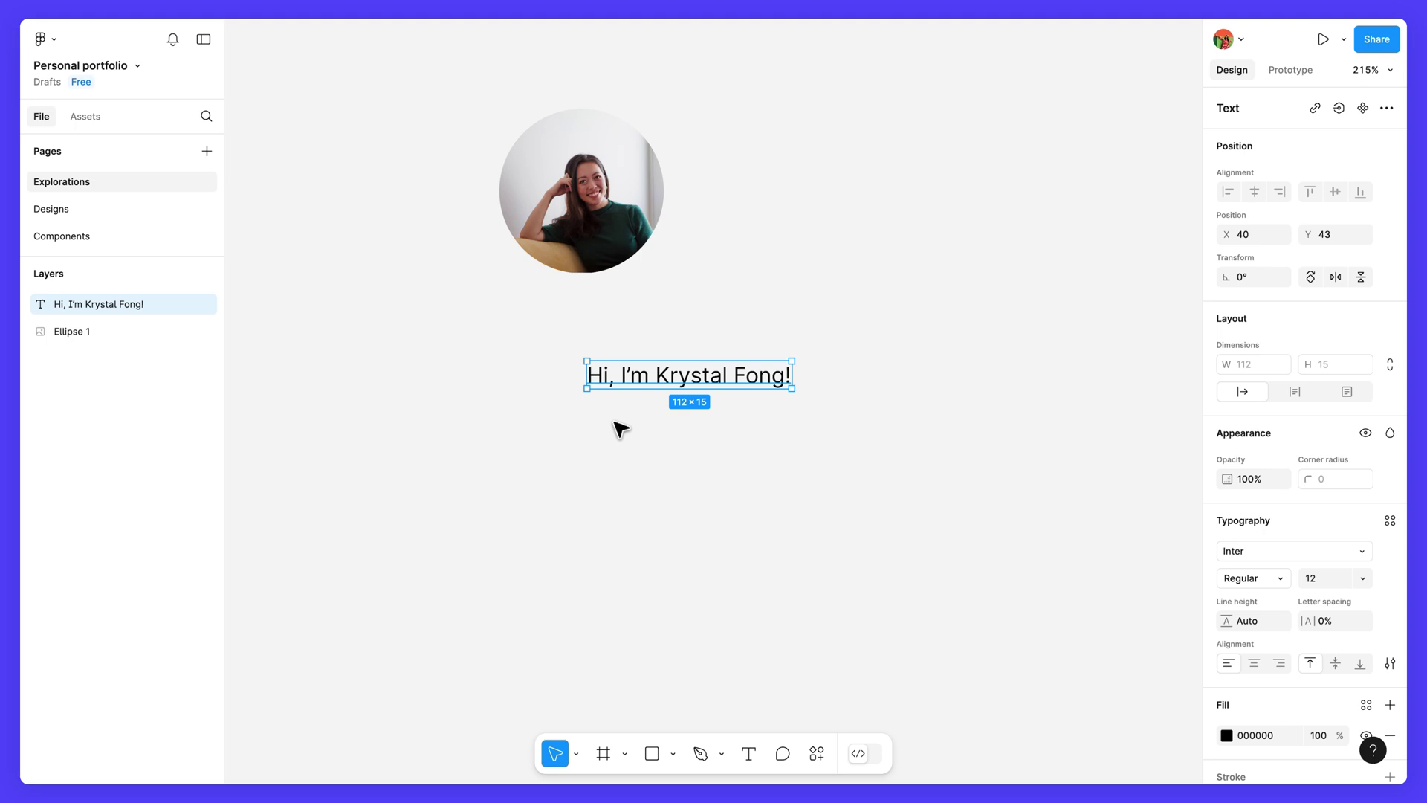
Step: Draw a fixed-size text box below the greeting and type the bio about Petma, Habitz and ACME
click(750, 754)
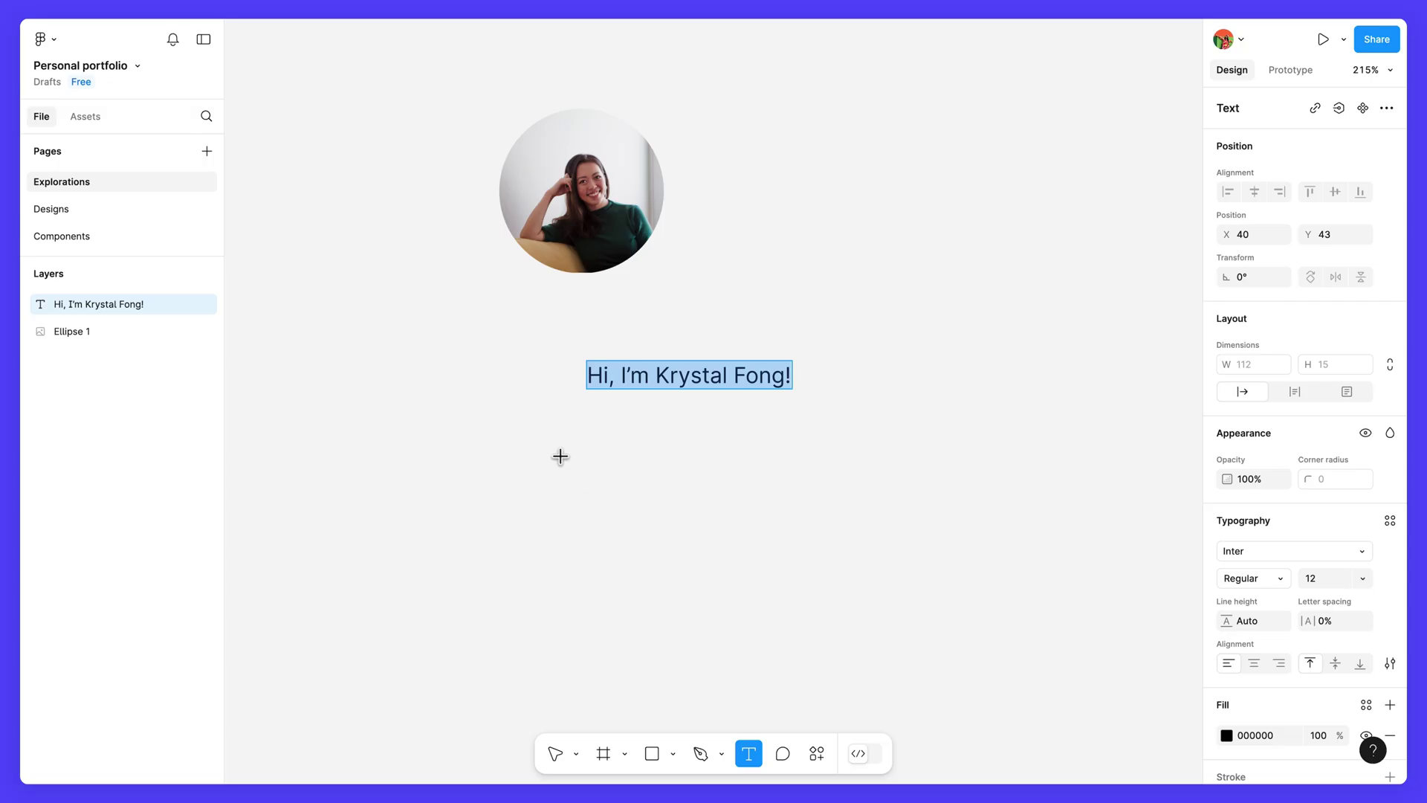
drag(551, 441, 1134, 704)
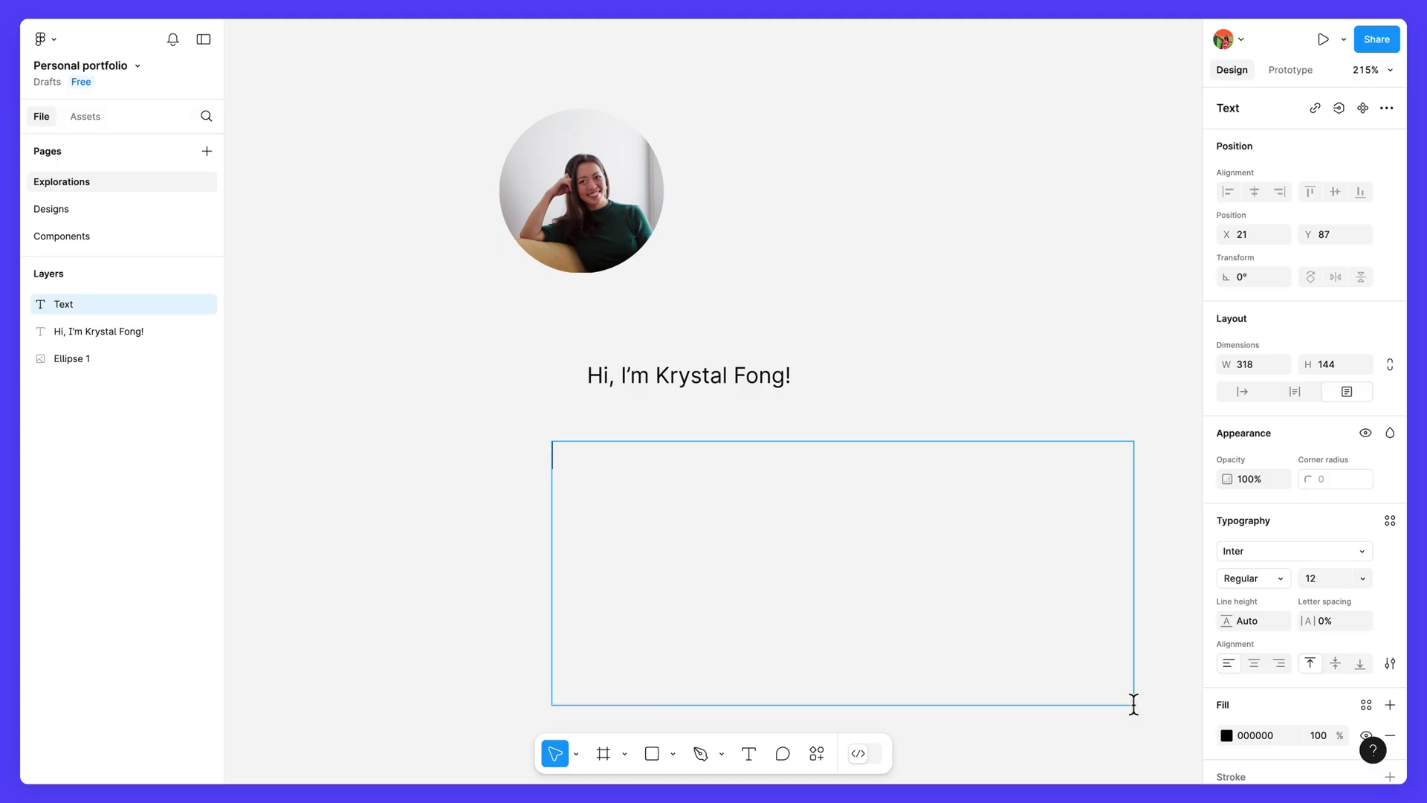
scroll(1136, 705, down, 5)
scroll(1136, 706, right, 4)
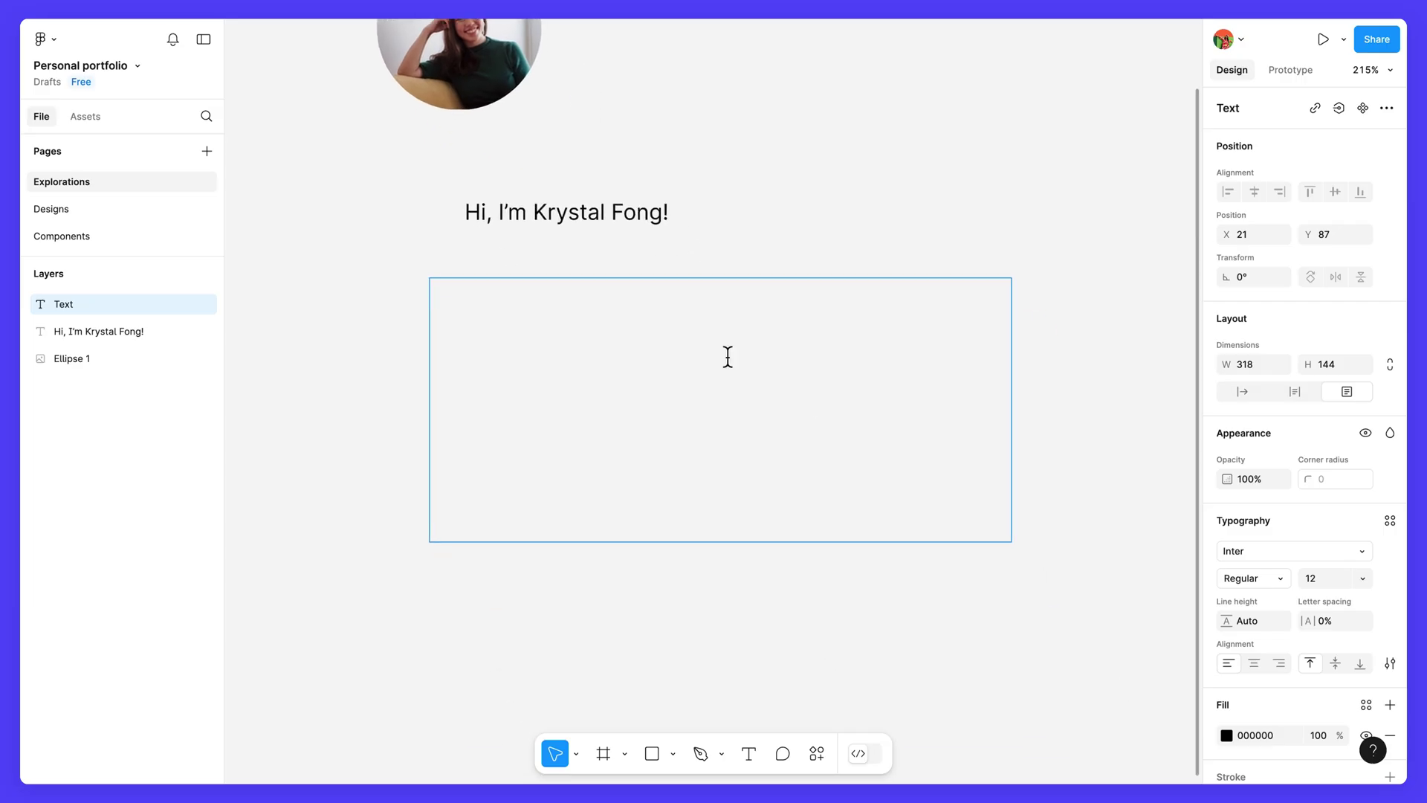
text(I'm a multi-disciplinary Designer at Petma. )
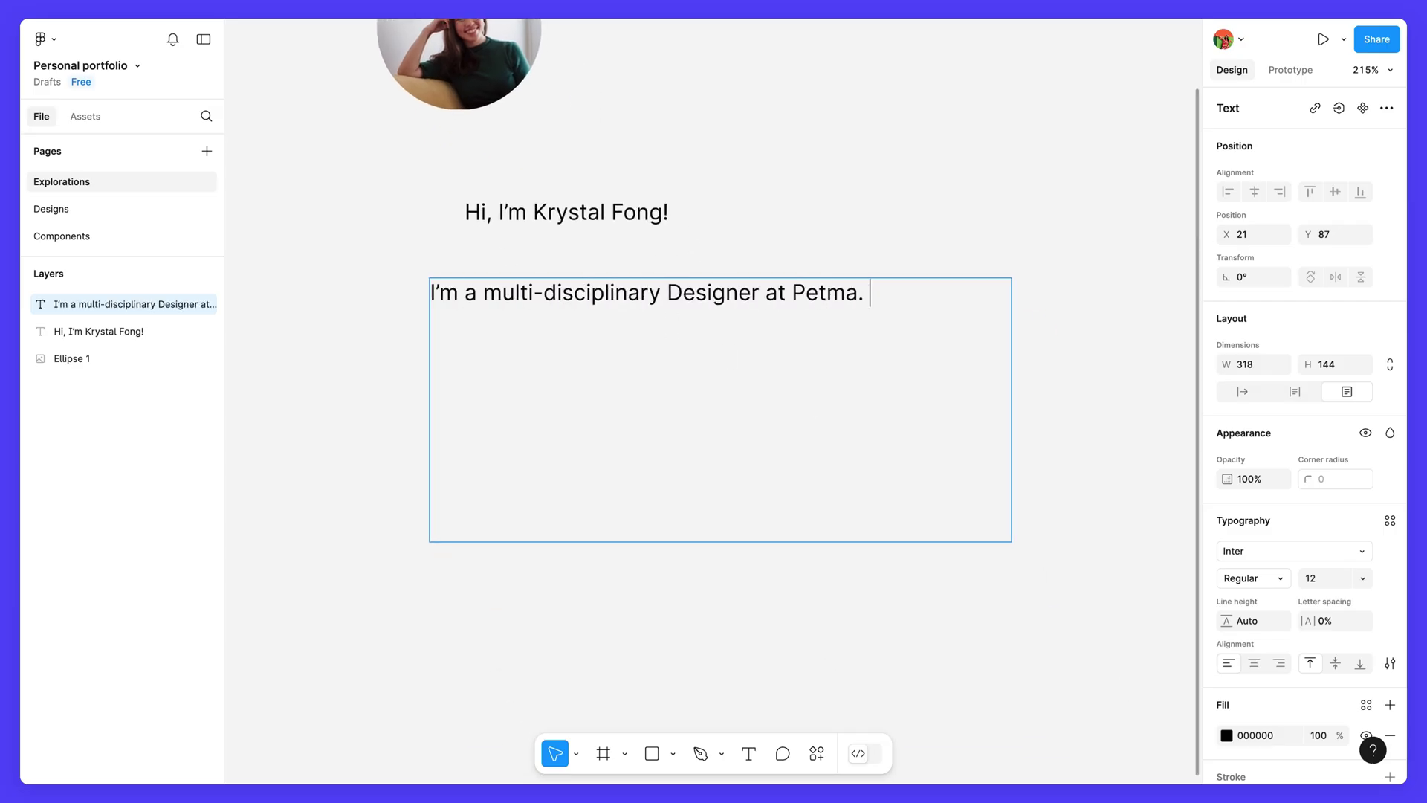
text(I'm passionate about collaborative design, speci)
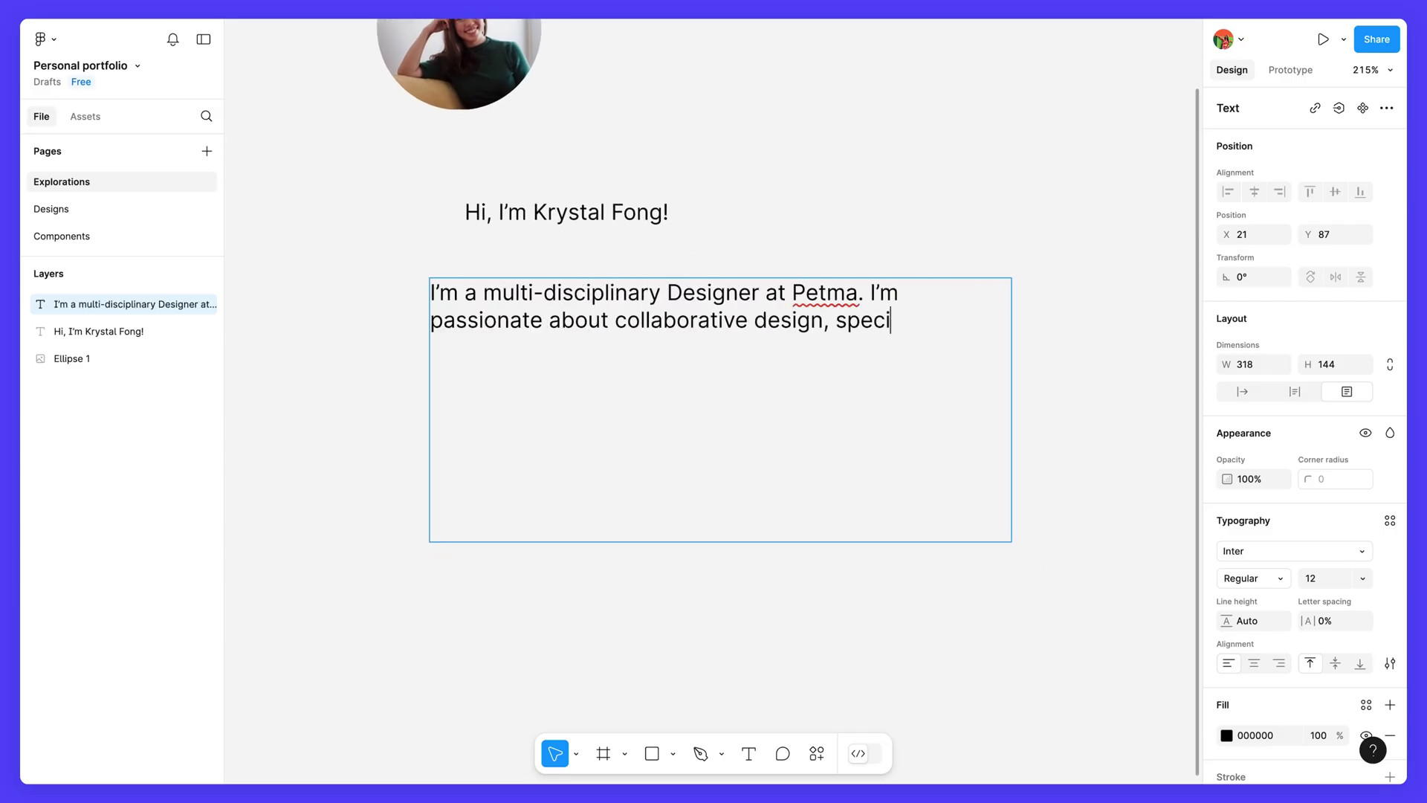
text(alizing in everything from brand and conceptual design to prod)
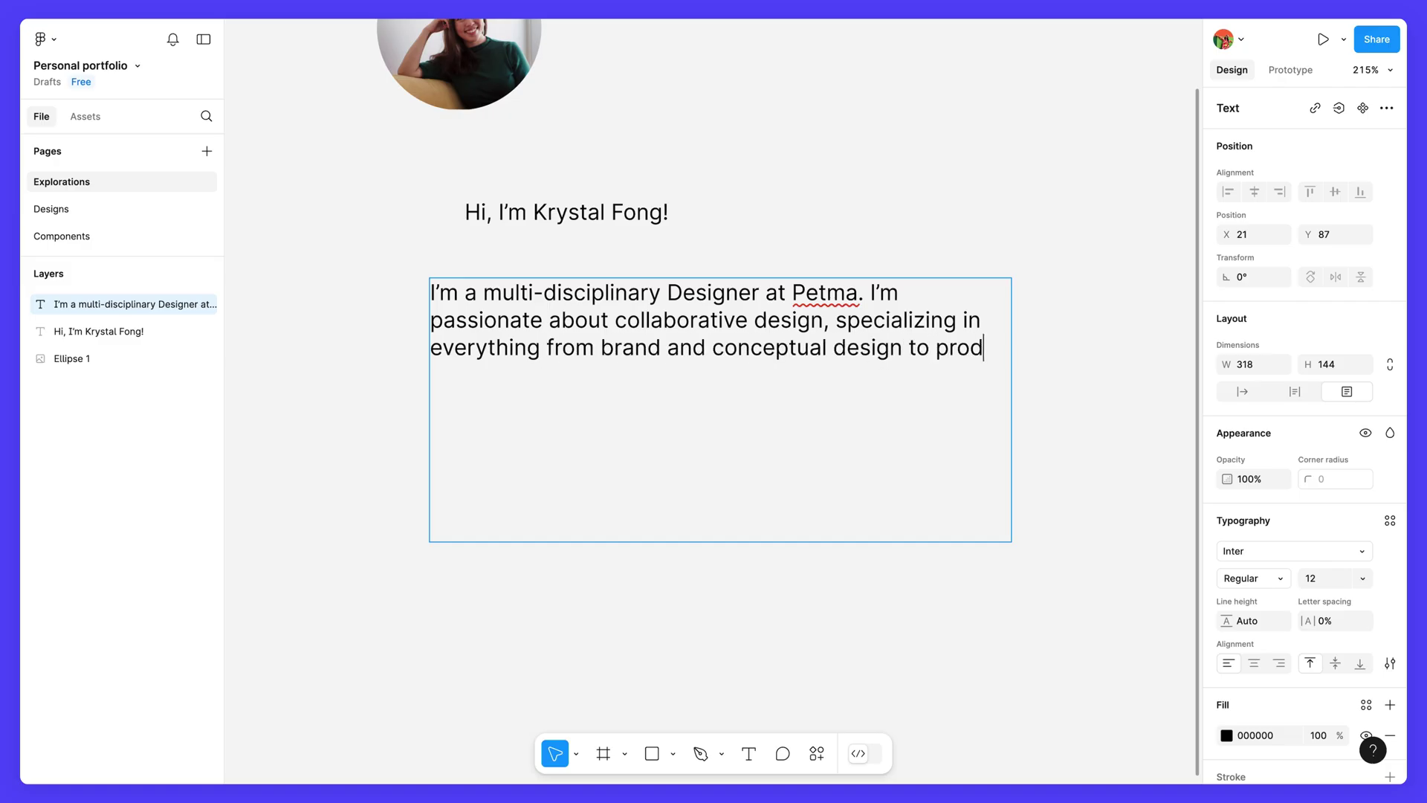
text(uct design and design systems. When I'm not working, I love to create cute sticker sets for FigJam.)
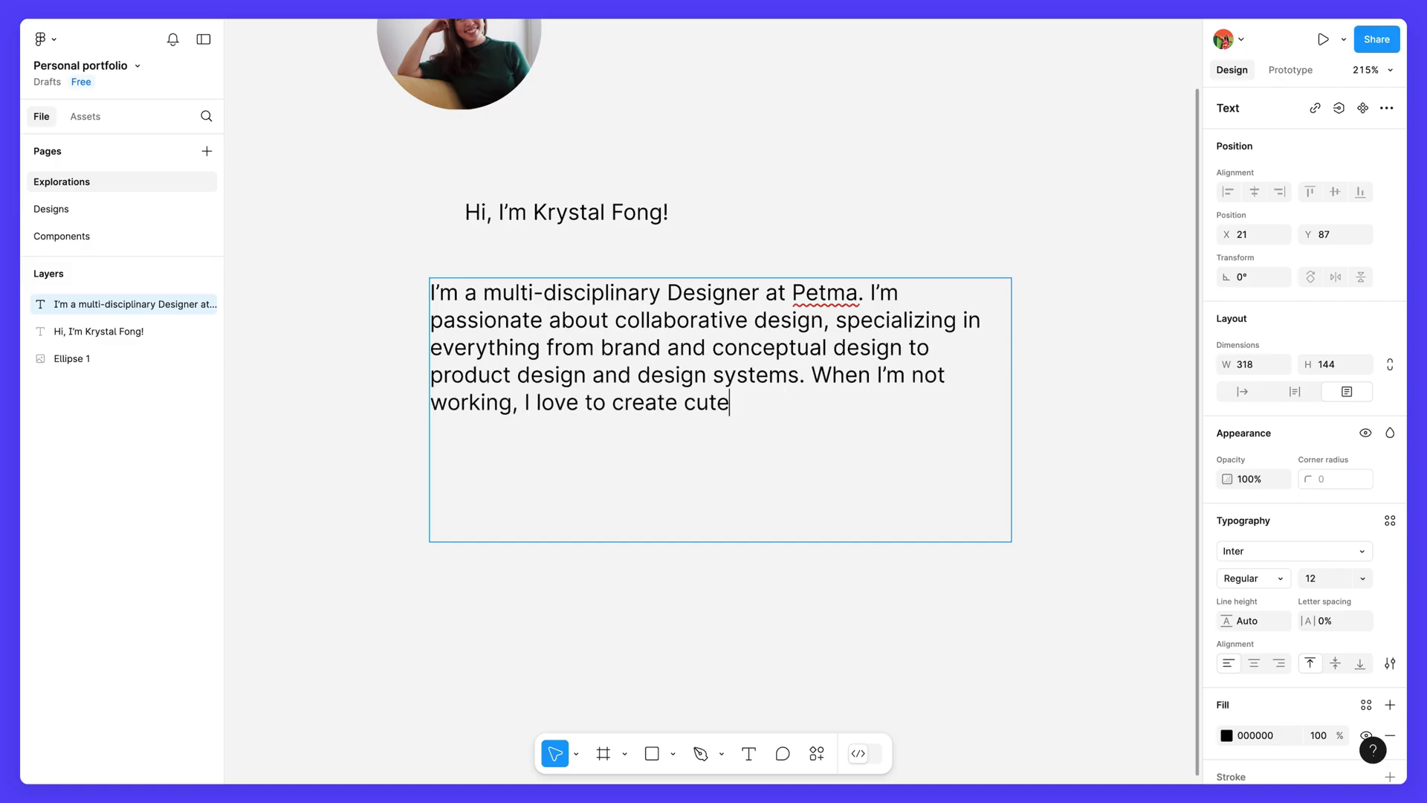
key(Return)
text(I've previously worked in-house at Habitz and ACME, and )
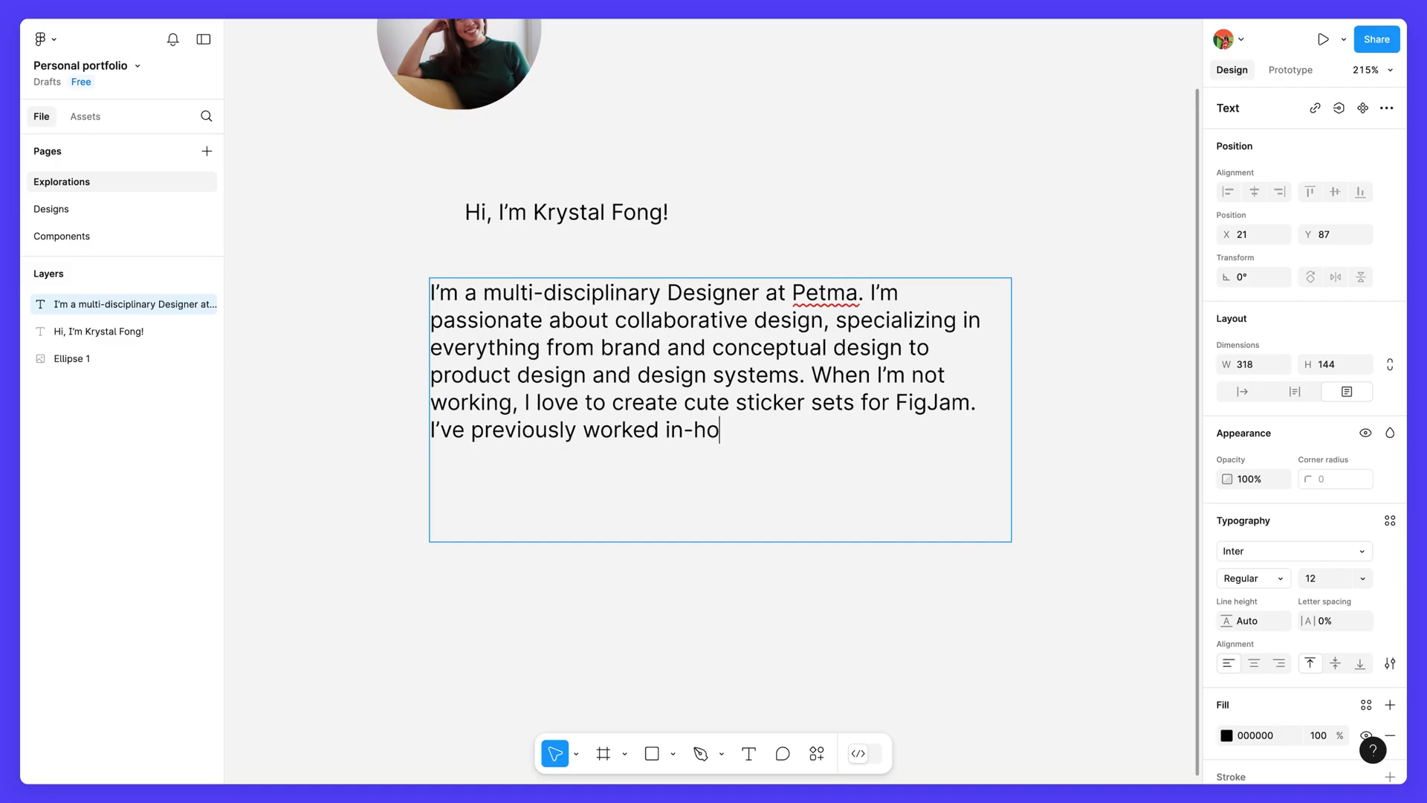
text(with numerous clients as Design Strateg)
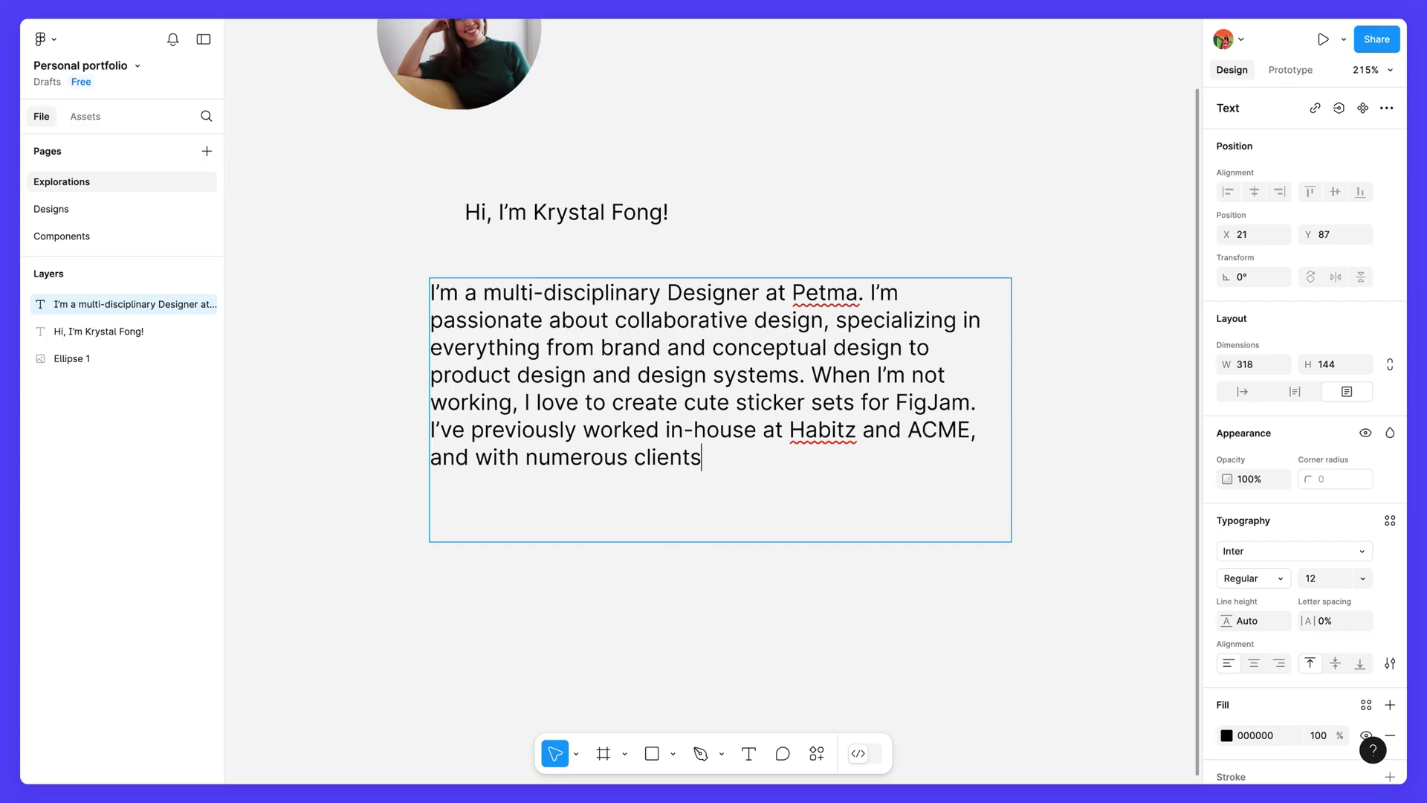
text(ist.)
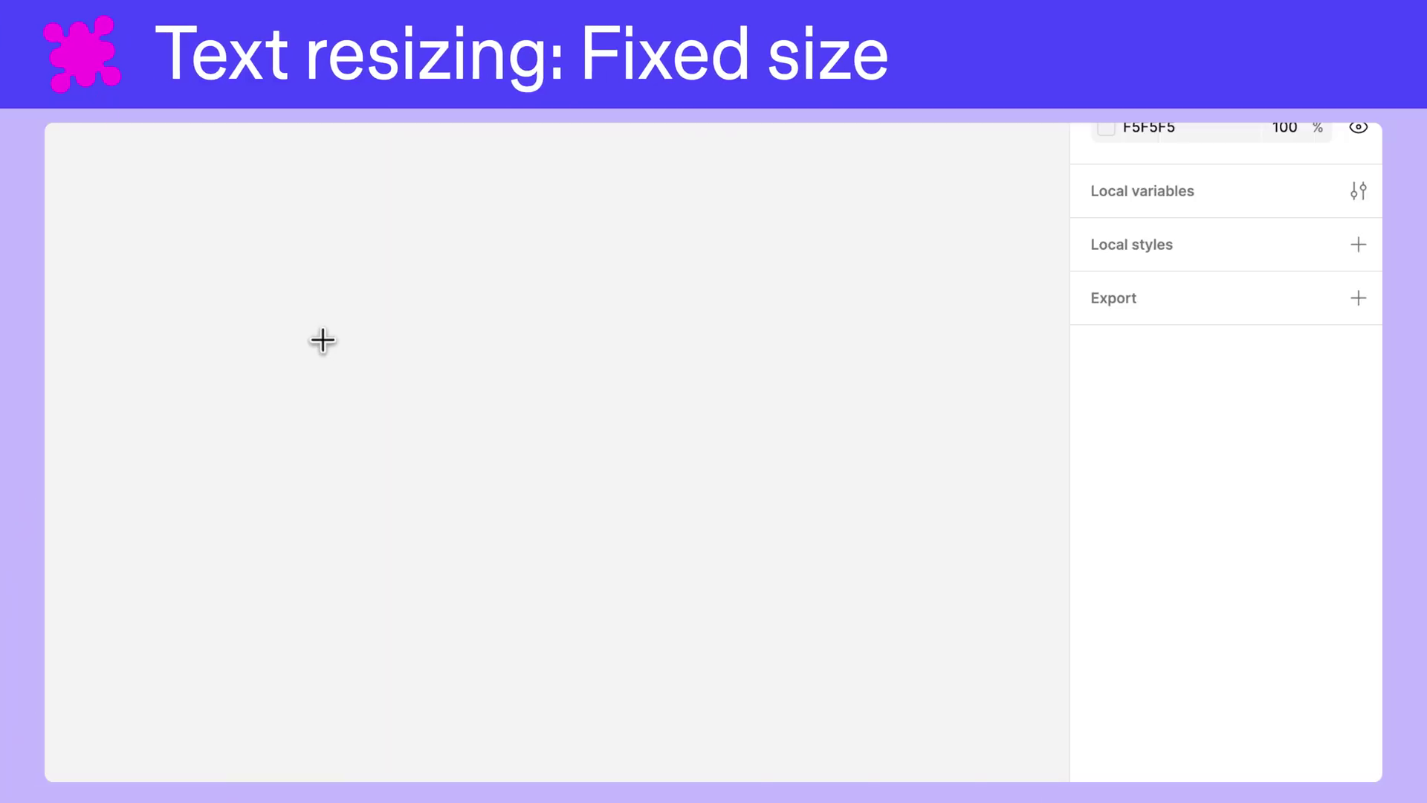
Step: Draw a fixed-size text box containing 'This is a text layer with a lot of text'
drag(323, 341, 656, 583)
text(This is a text layer.)
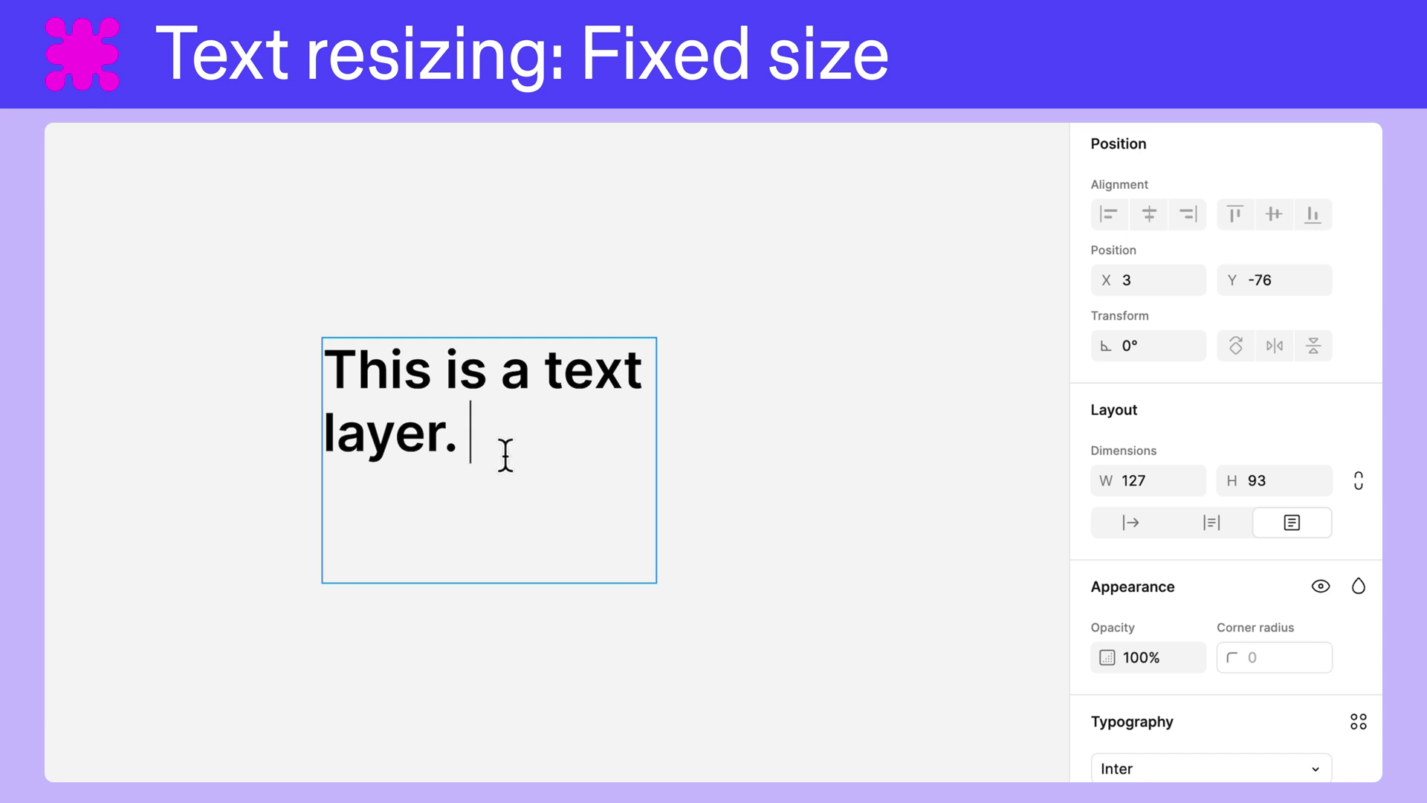
text(This is a text layer with a lot of text)
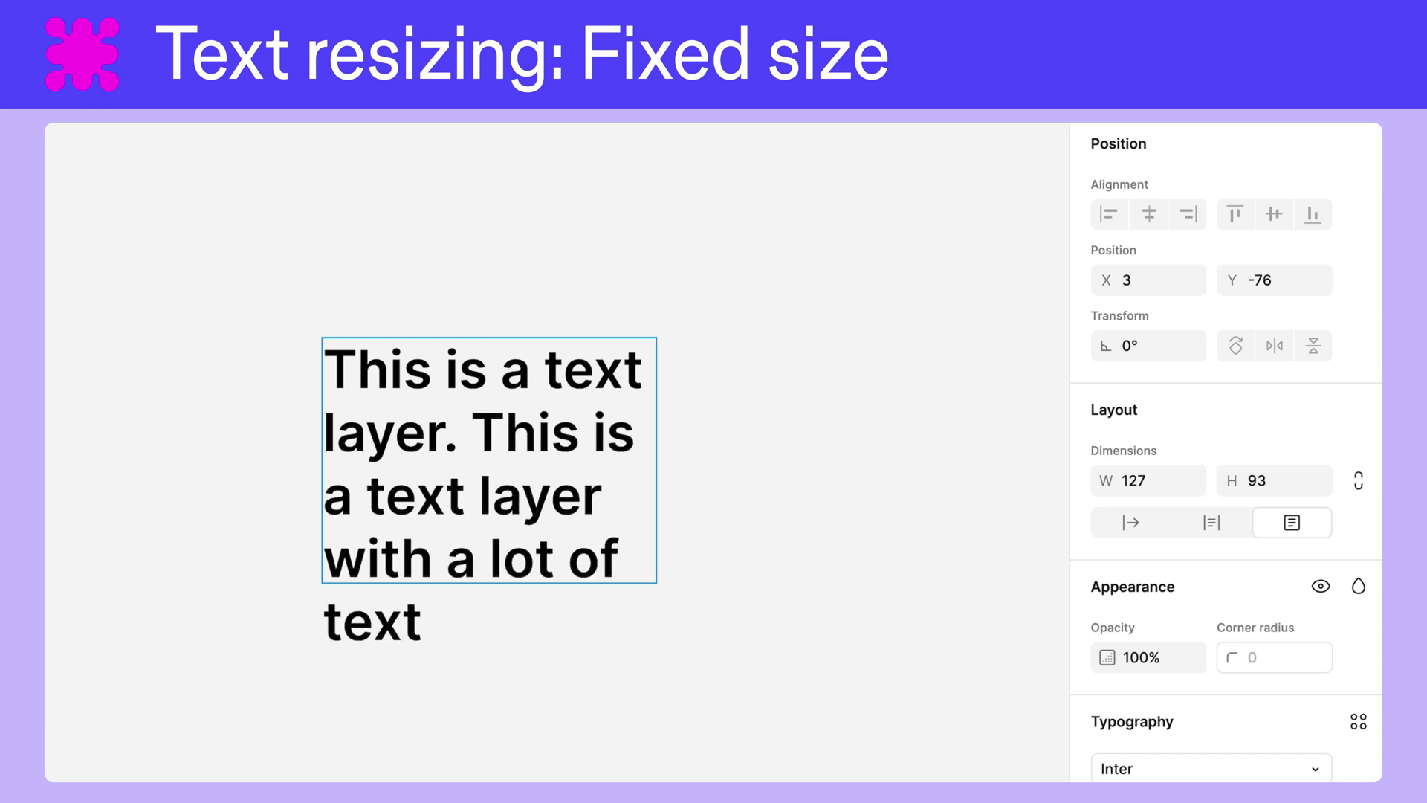
key(Escape)
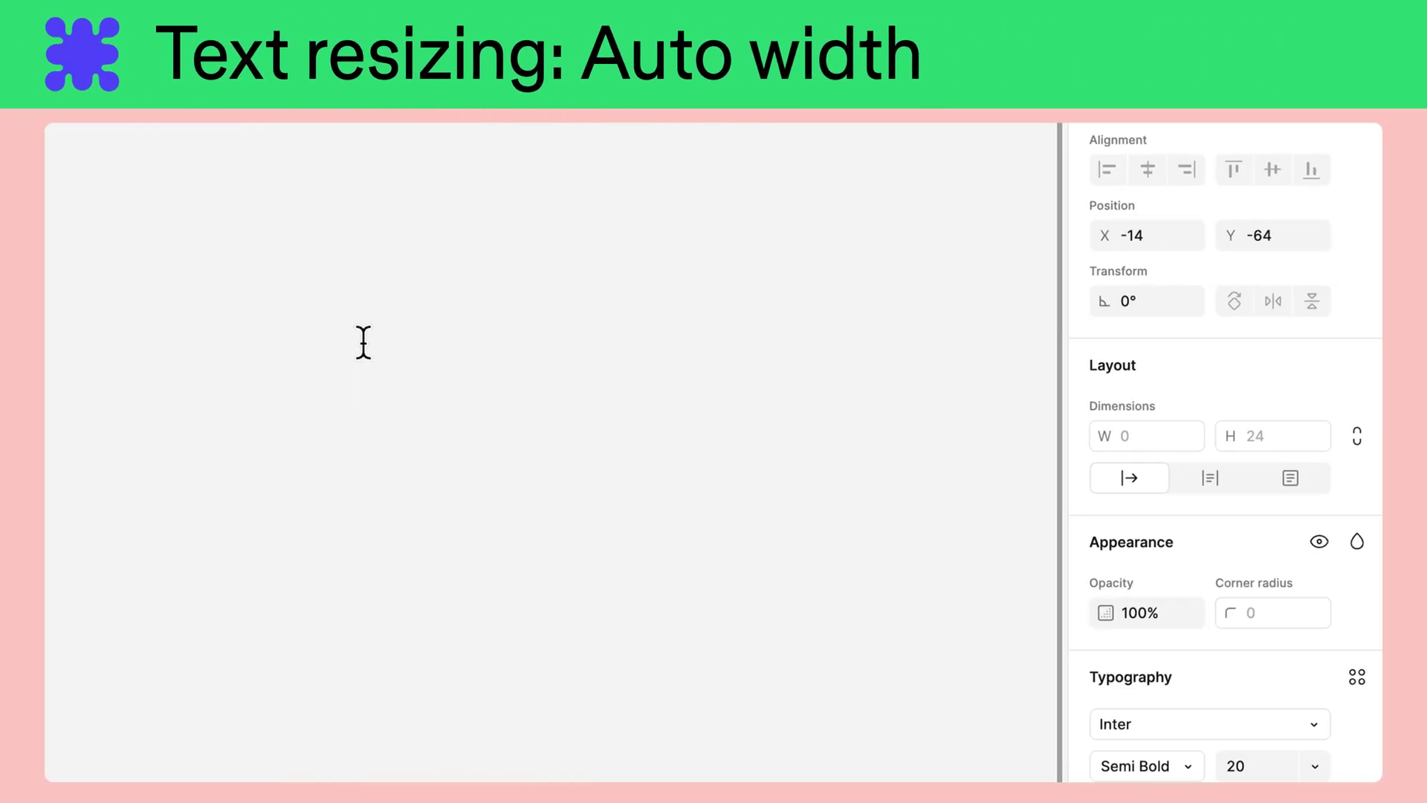
Step: Type 'this is a text layer.' as auto-width text, revising it to 'this is a longer text layer.'
text(this is a)
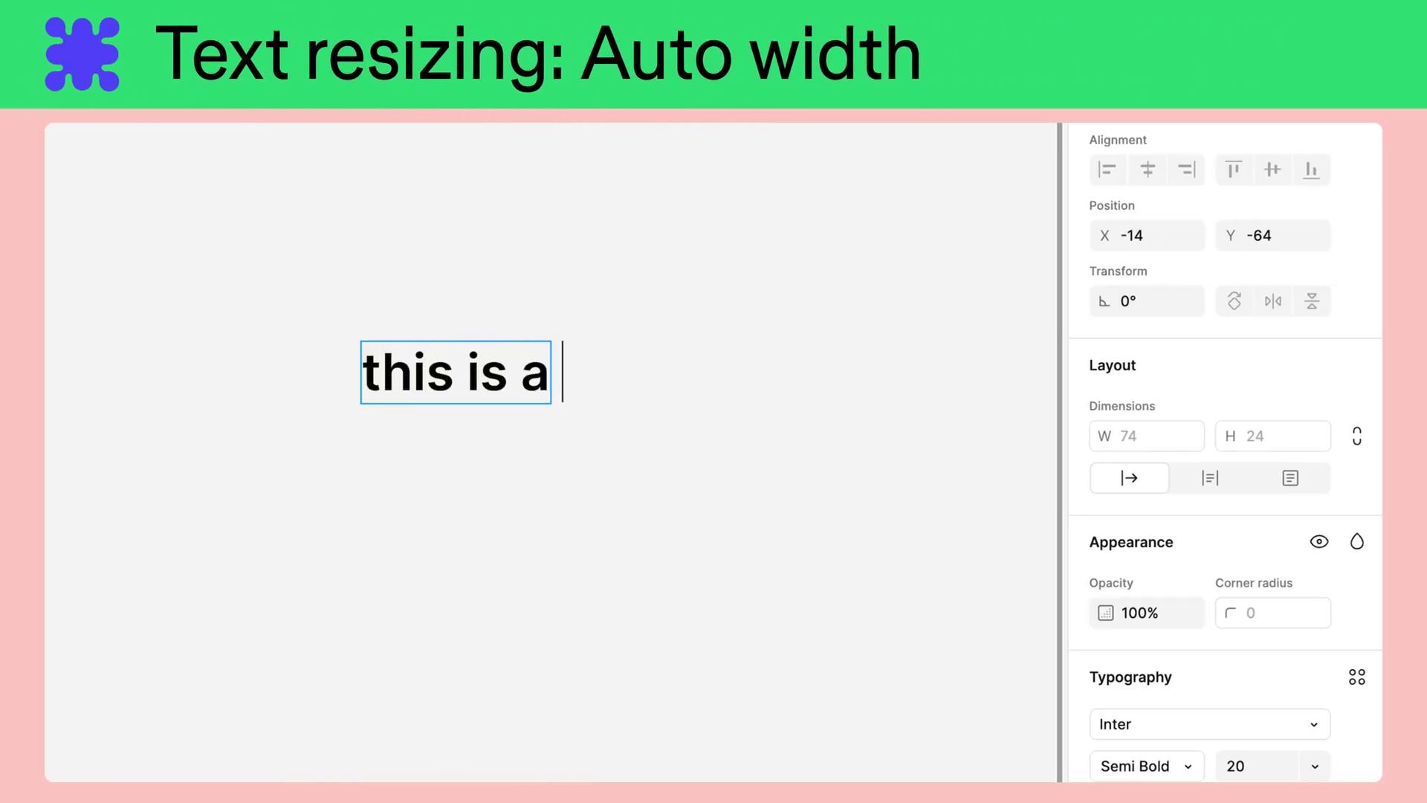
text( text layer.)
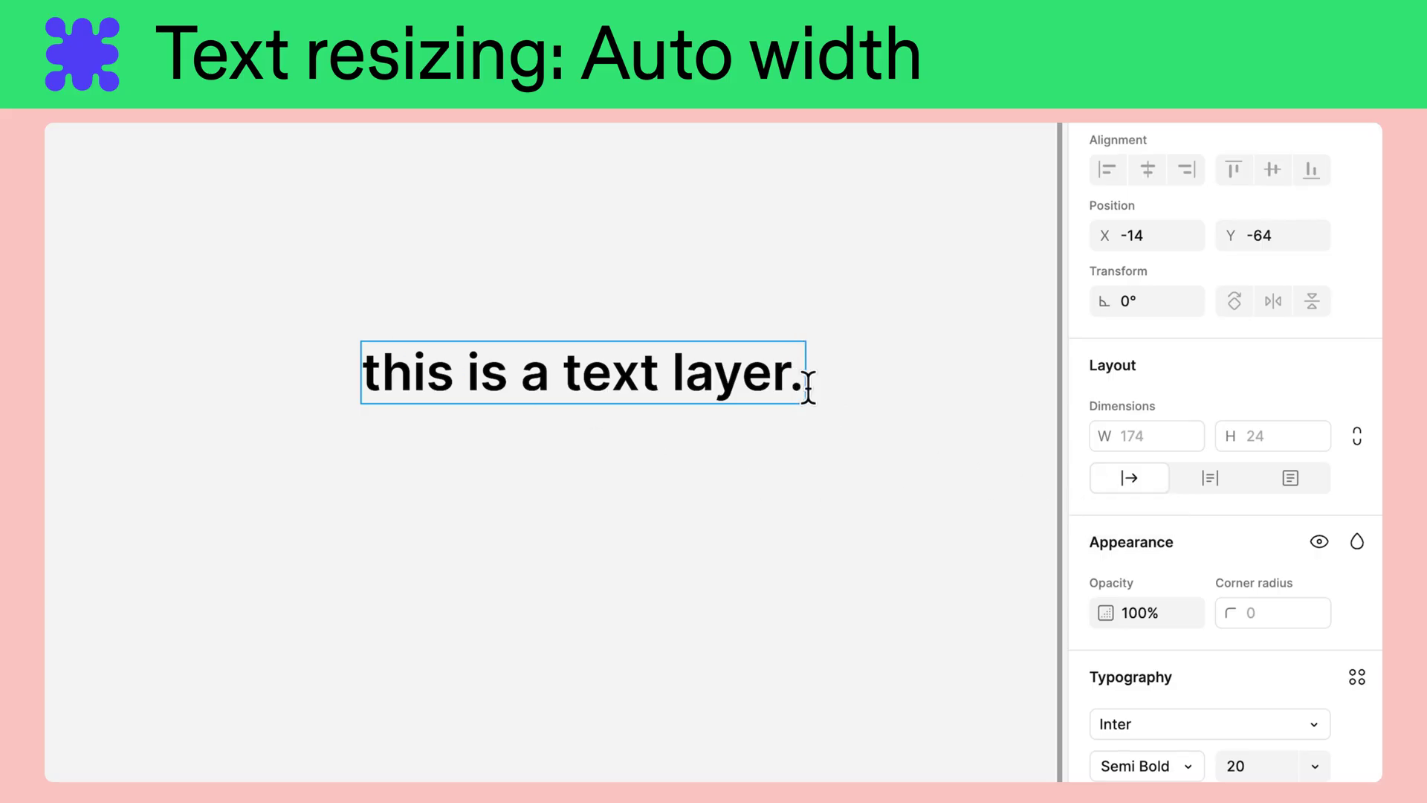
key(BackSpace)
key(BackSpace)
key(BackSpace)
key(BackSpace)
key(BackSpace)
key(BackSpace)
key(BackSpace)
key(BackSpace)
key(BackSpace)
key(BackSpace)
key(BackSpace)
text(longer text)
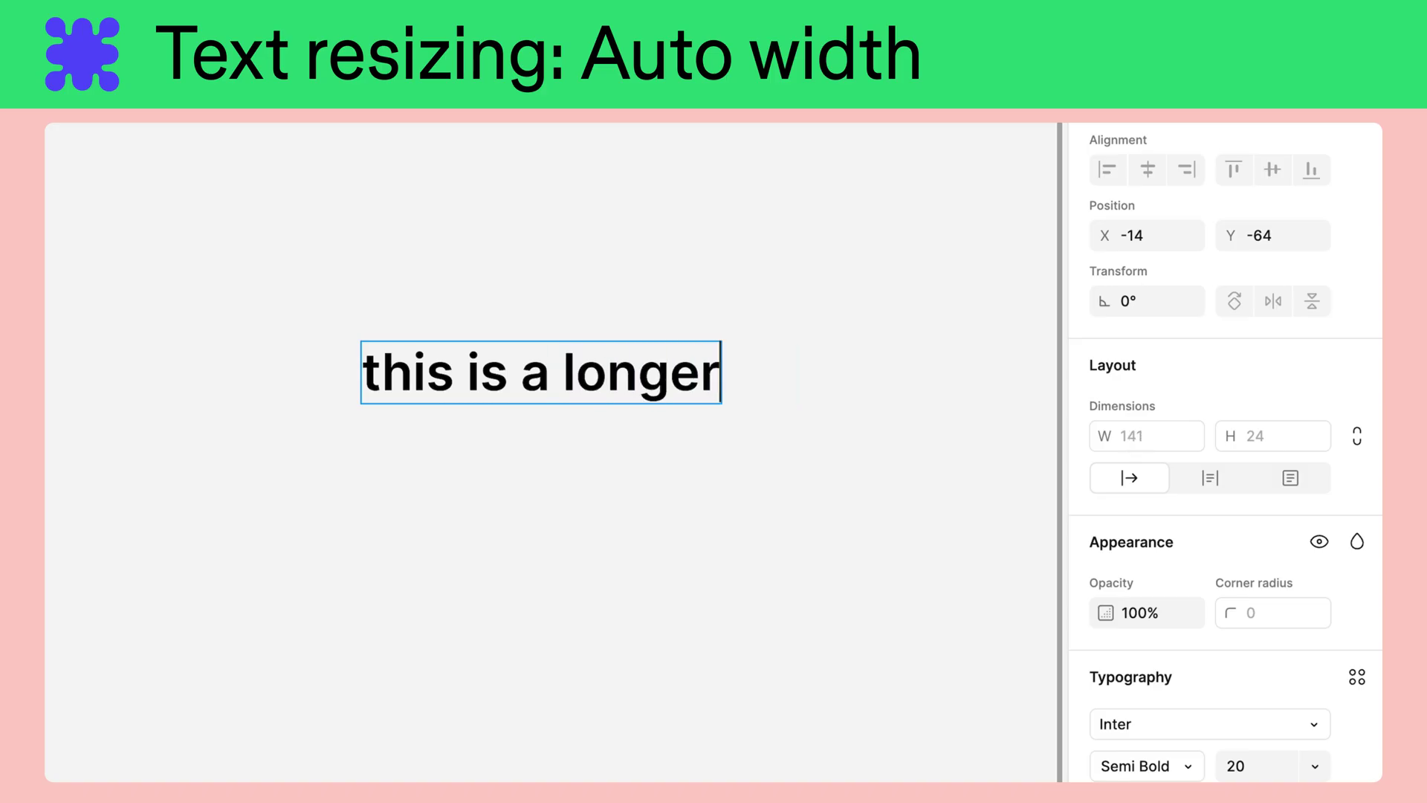
text( layer.)
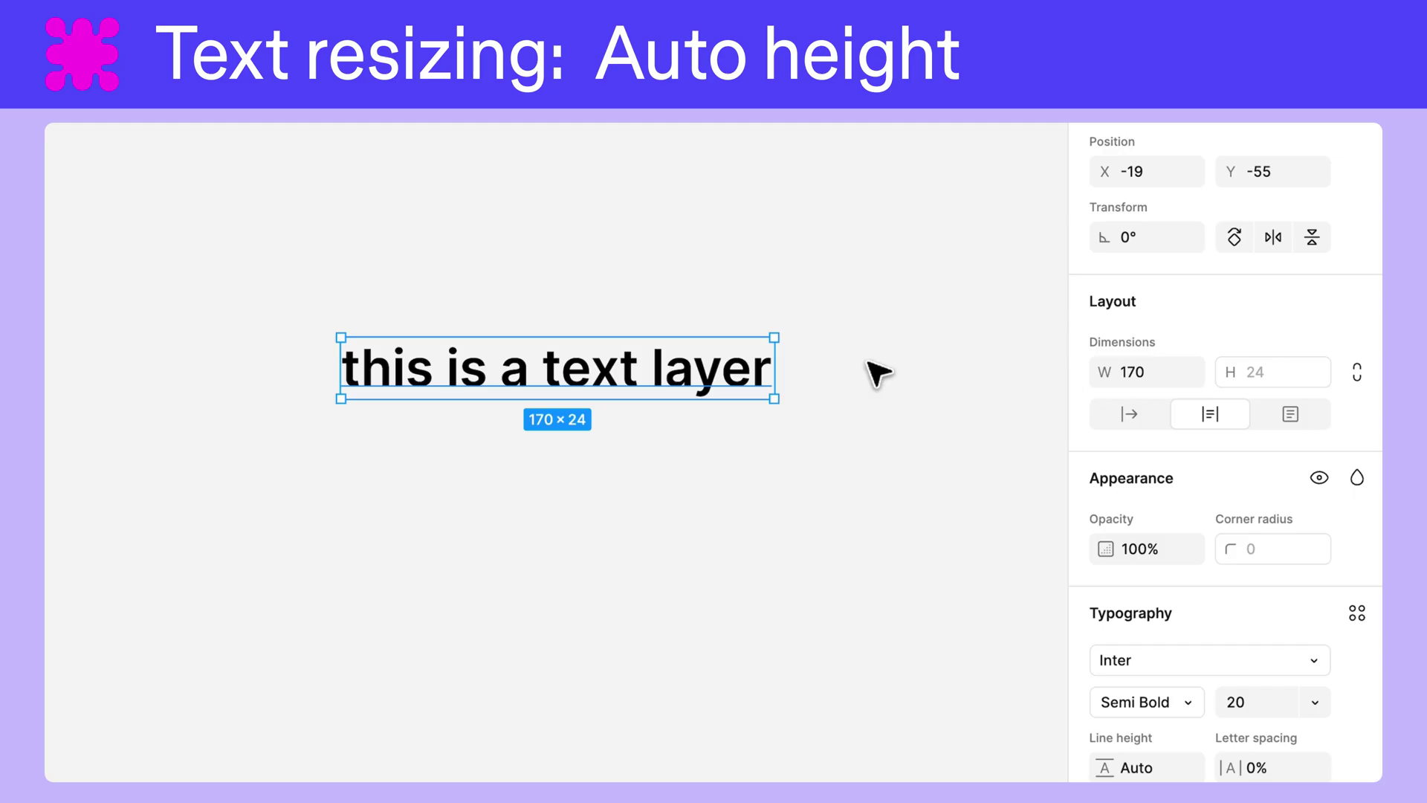
Step: Rewrite the text layer so it reads 'this is a longer text layer'
double_click(758, 370)
key(Right)
key(BackSpace)
key(BackSpace)
key(BackSpace)
key(BackSpace)
key(BackSpace)
key(BackSpace)
key(BackSpace)
key(BackSpace)
key(BackSpace)
key(BackSpace)
text(longer text layer with its resizing set to auto height)
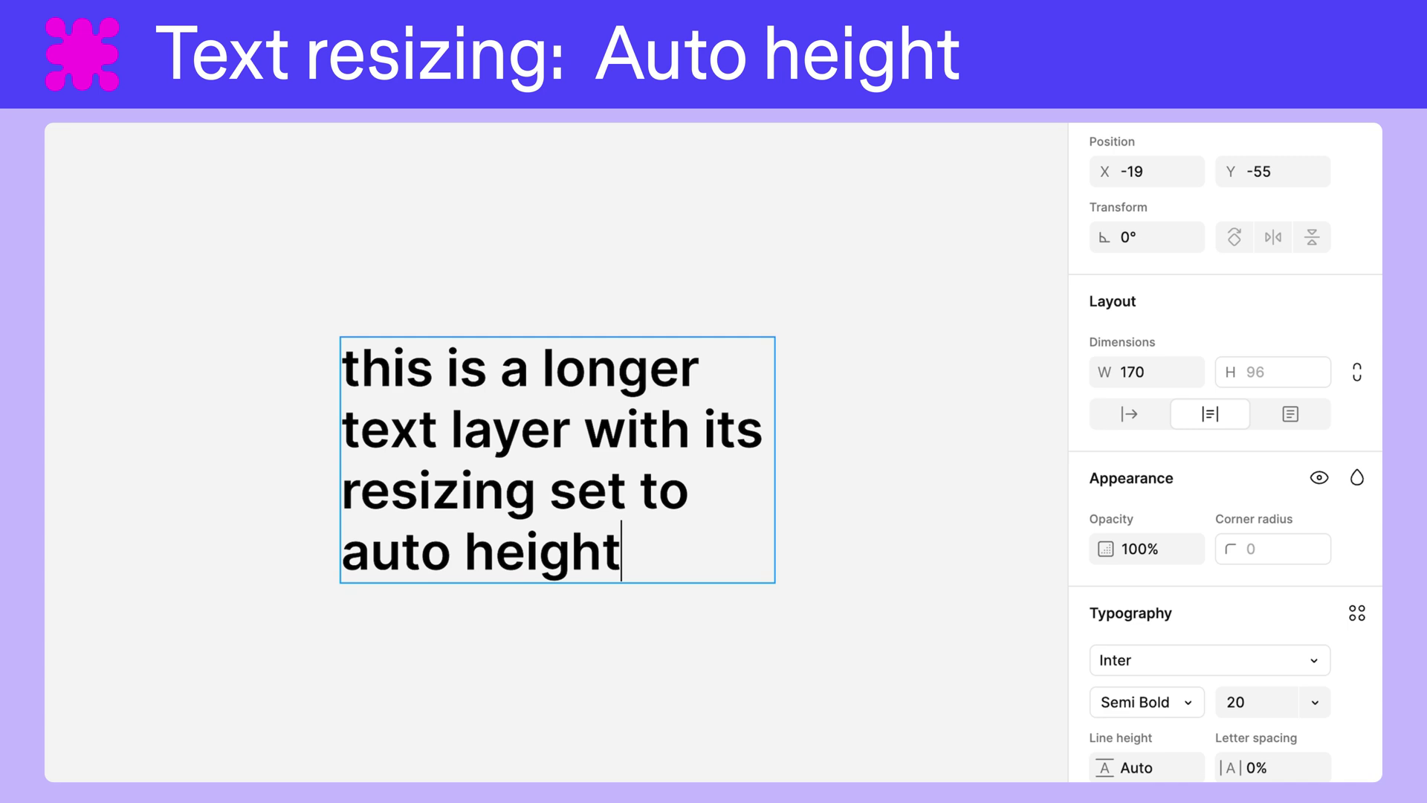
key(BackSpace)
key(BackSpace)
key(BackSpace)
key(BackSpace)
key(BackSpace)
key(BackSpace)
key(BackSpace)
key(BackSpace)
key(BackSpace)
key(BackSpace)
key(BackSpace)
key(BackSpace)
key(BackSpace)
key(BackSpace)
key(BackSpace)
key(BackSpace)
key(BackSpace)
key(BackSpace)
key(BackSpace)
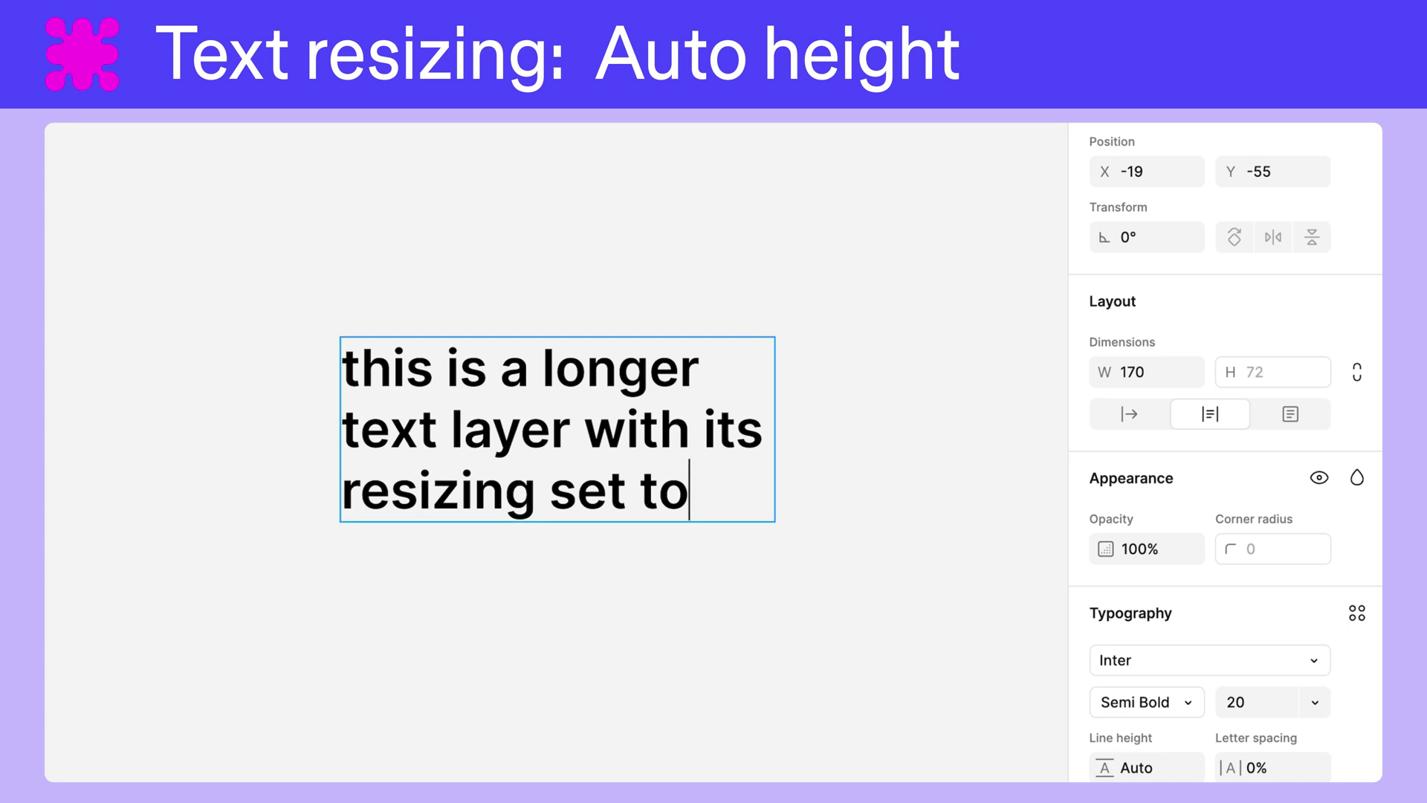
key(BackSpace)
key(BackSpace)
key(BackSpace)
key(BackSpace)
key(BackSpace)
key(BackSpace)
key(BackSpace)
key(BackSpace)
key(BackSpace)
key(BackSpace)
key(BackSpace)
key(BackSpace)
key(BackSpace)
key(BackSpace)
key(BackSpace)
key(BackSpace)
key(BackSpace)
key(BackSpace)
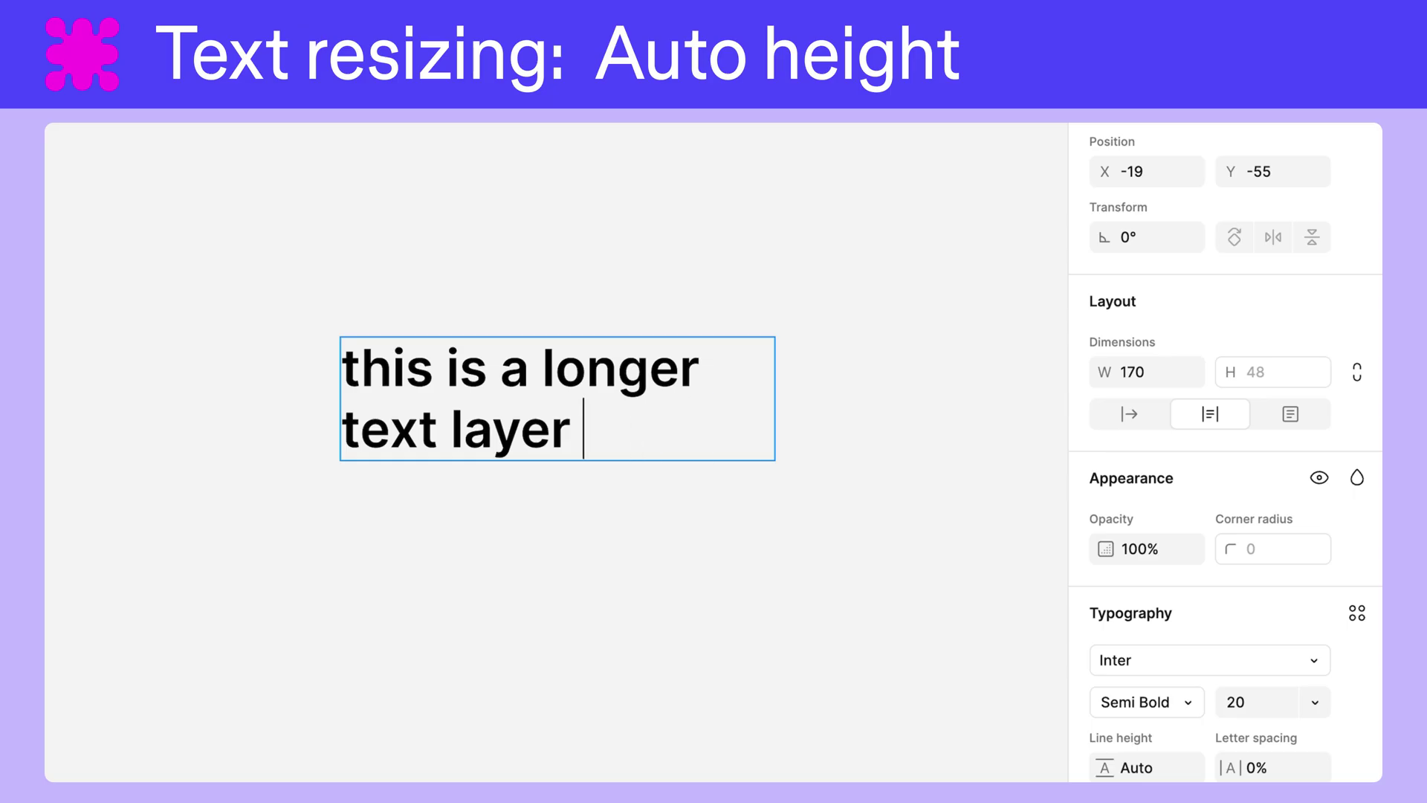
Step: Set the text layer's width to 60 so it wraps
click(1145, 372)
text(60)
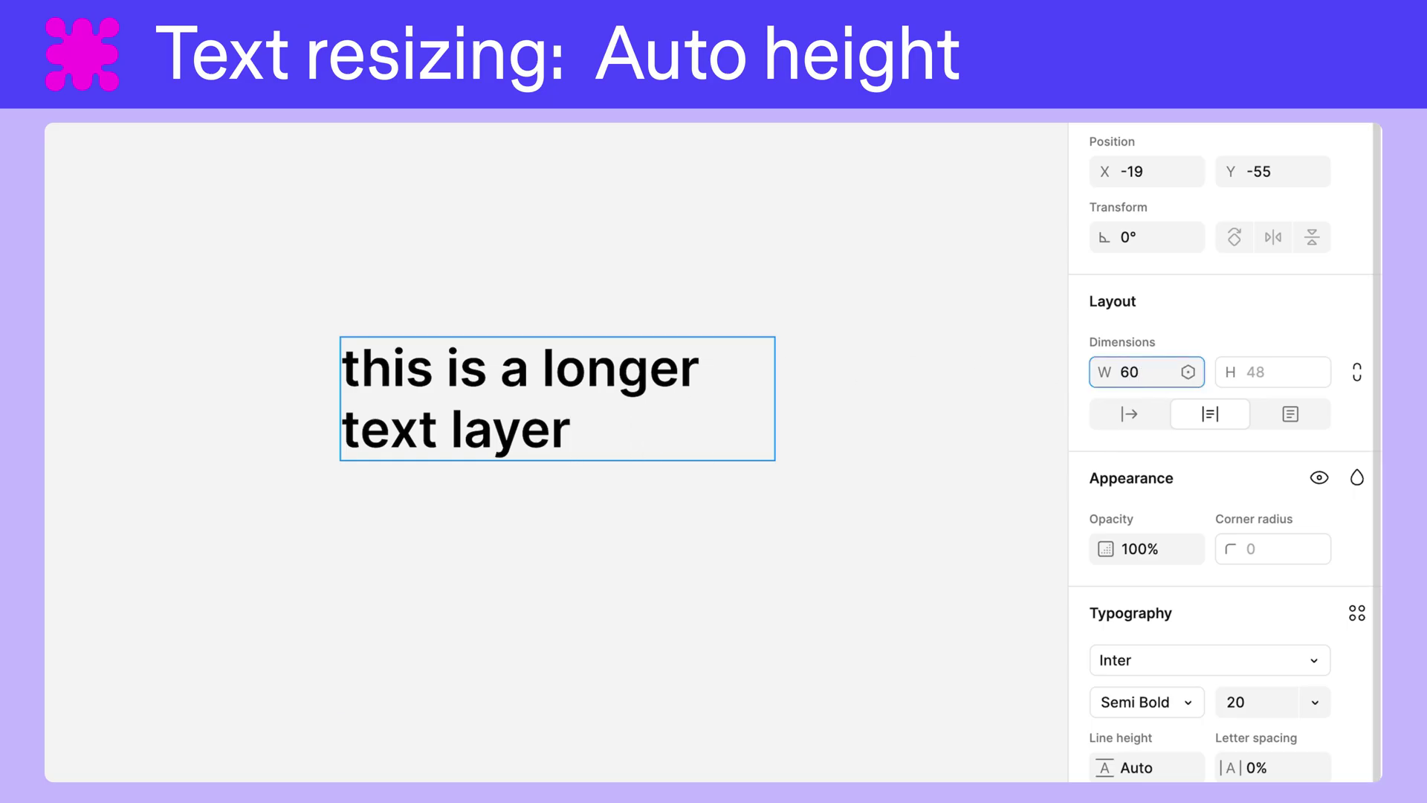
key(Return)
key(Return)
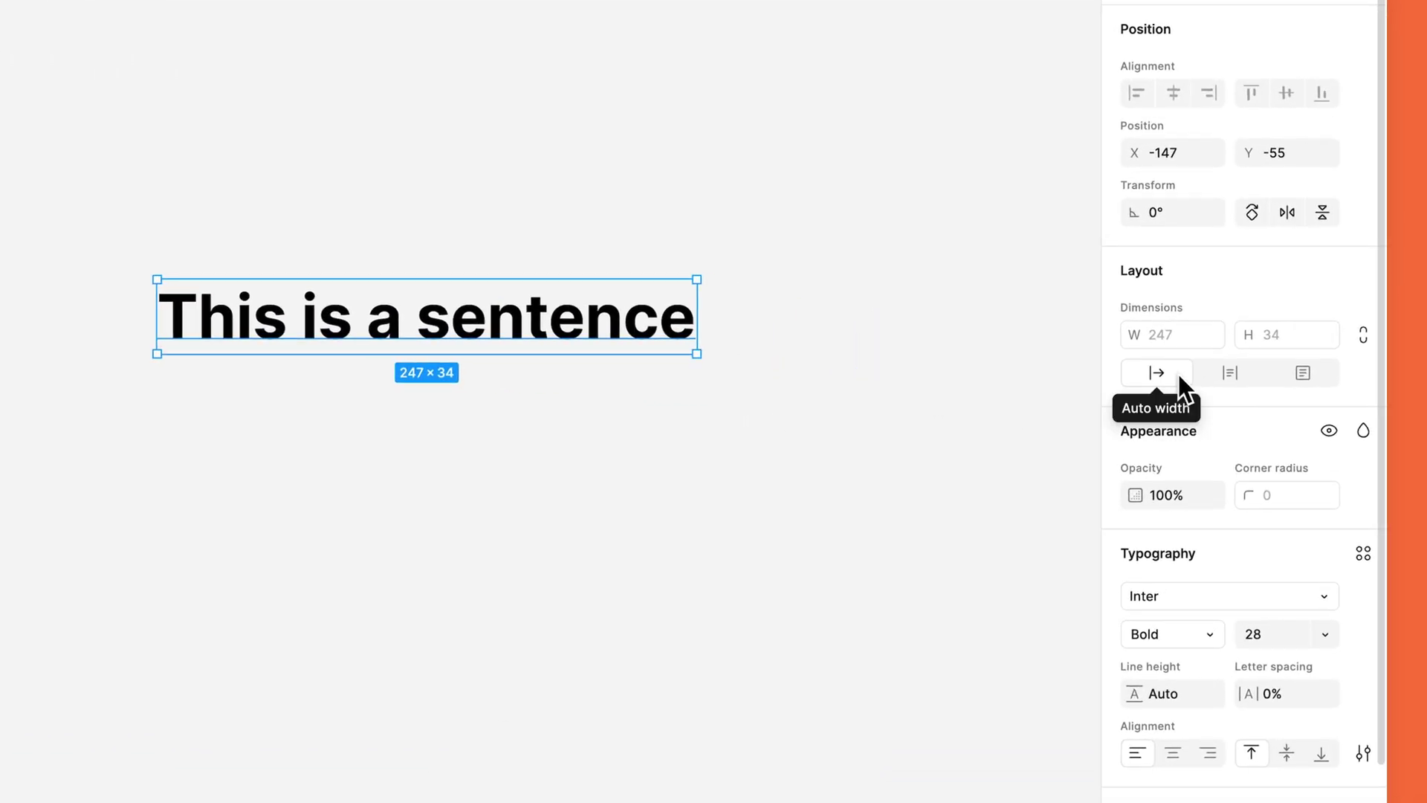
Step: Insert 'longer' so the text reads 'This is a longer sentence'
double_click(428, 323)
click(420, 325)
text(longer)
key(Escape)
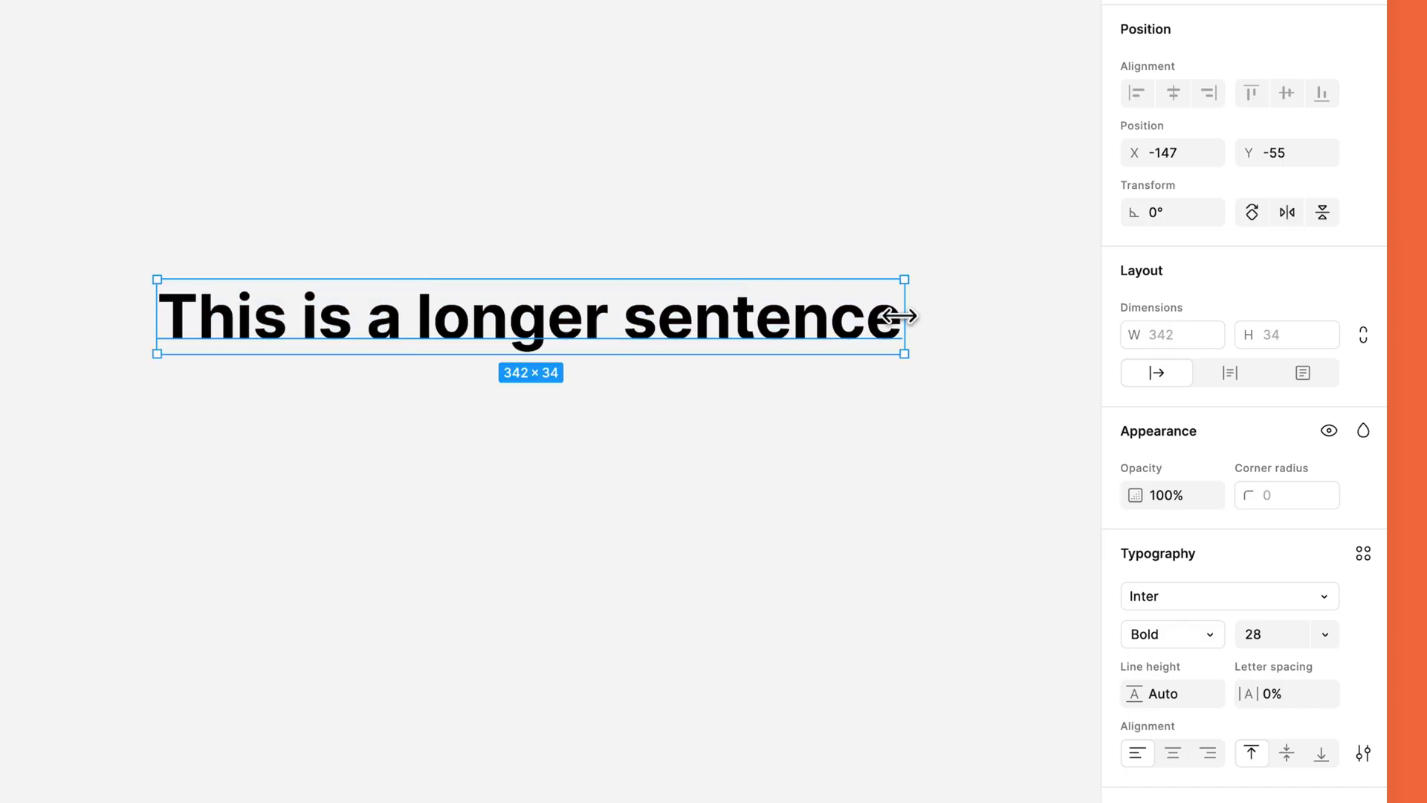
Step: Drag the text box edges and corner to make it fixed width, then fixed size
drag(908, 313, 798, 330)
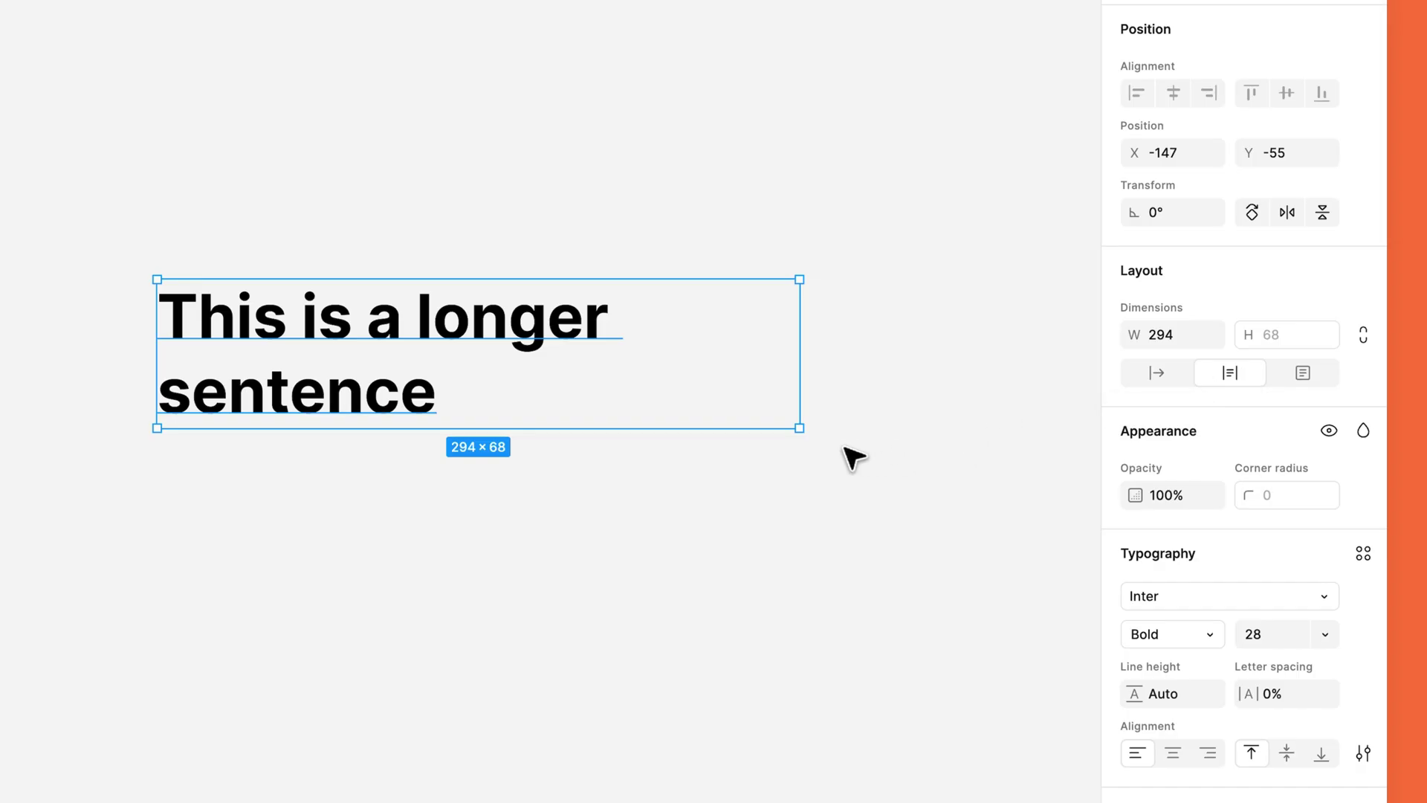
drag(800, 428, 869, 542)
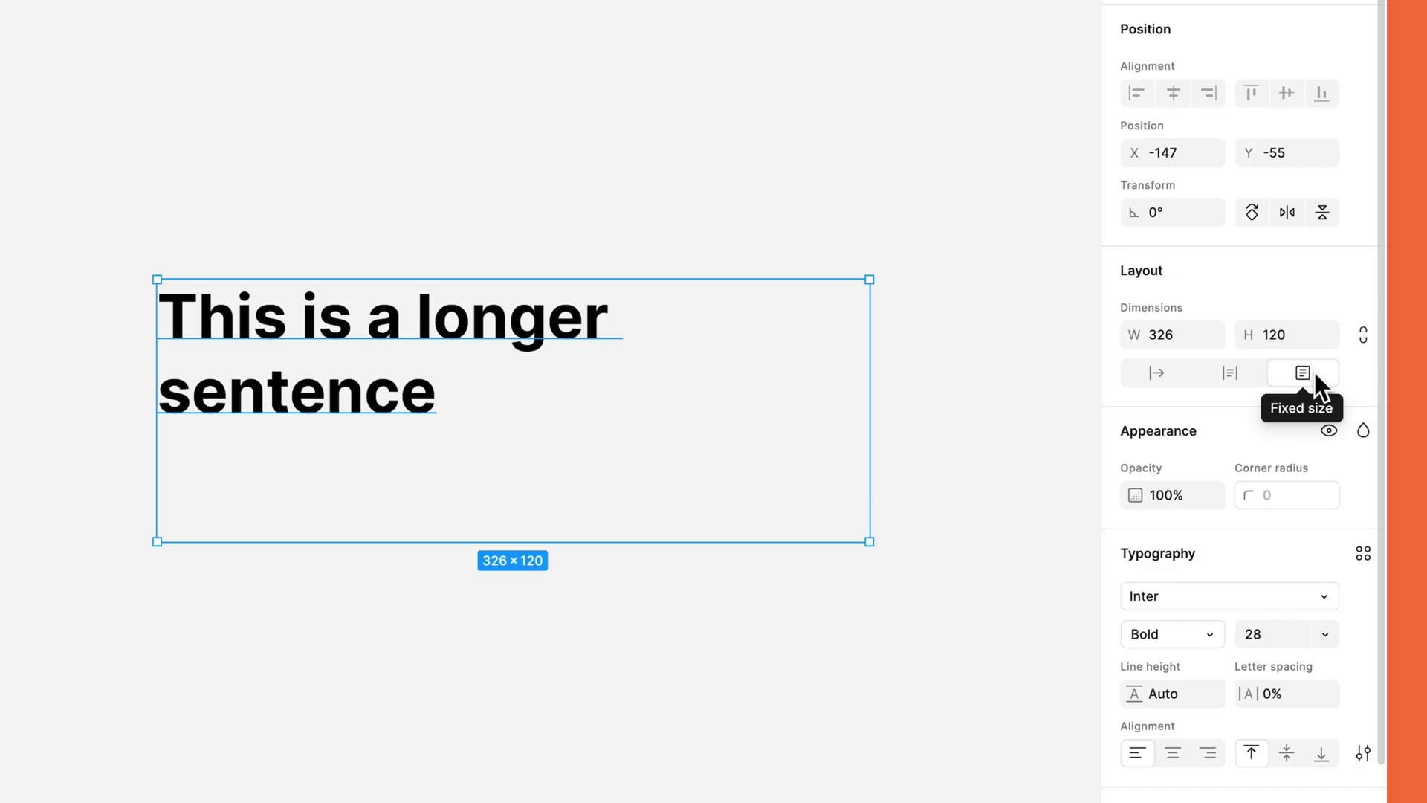
drag(870, 413, 926, 429)
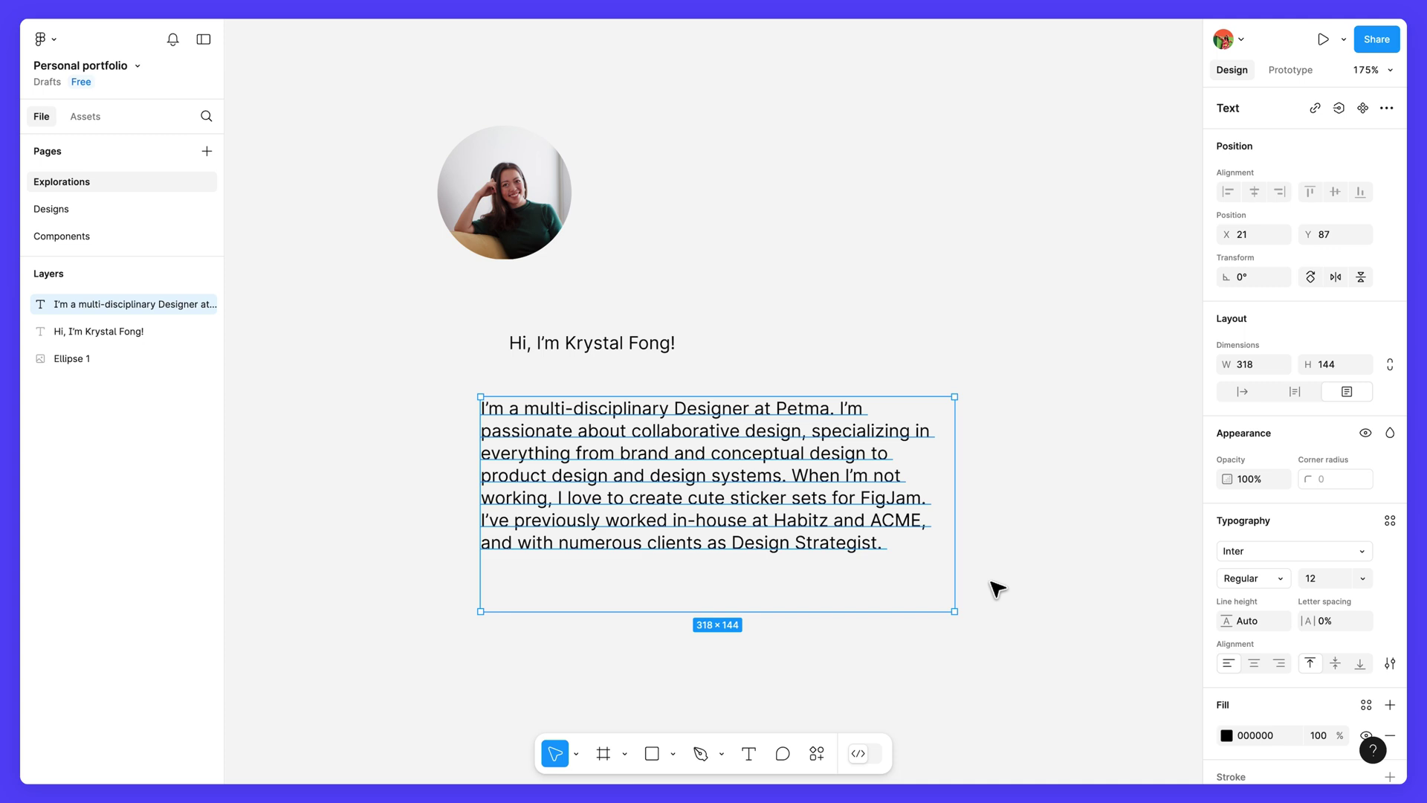
Step: Select the avatar photo, greeting and bio together and align them left at X -8
click(1056, 413)
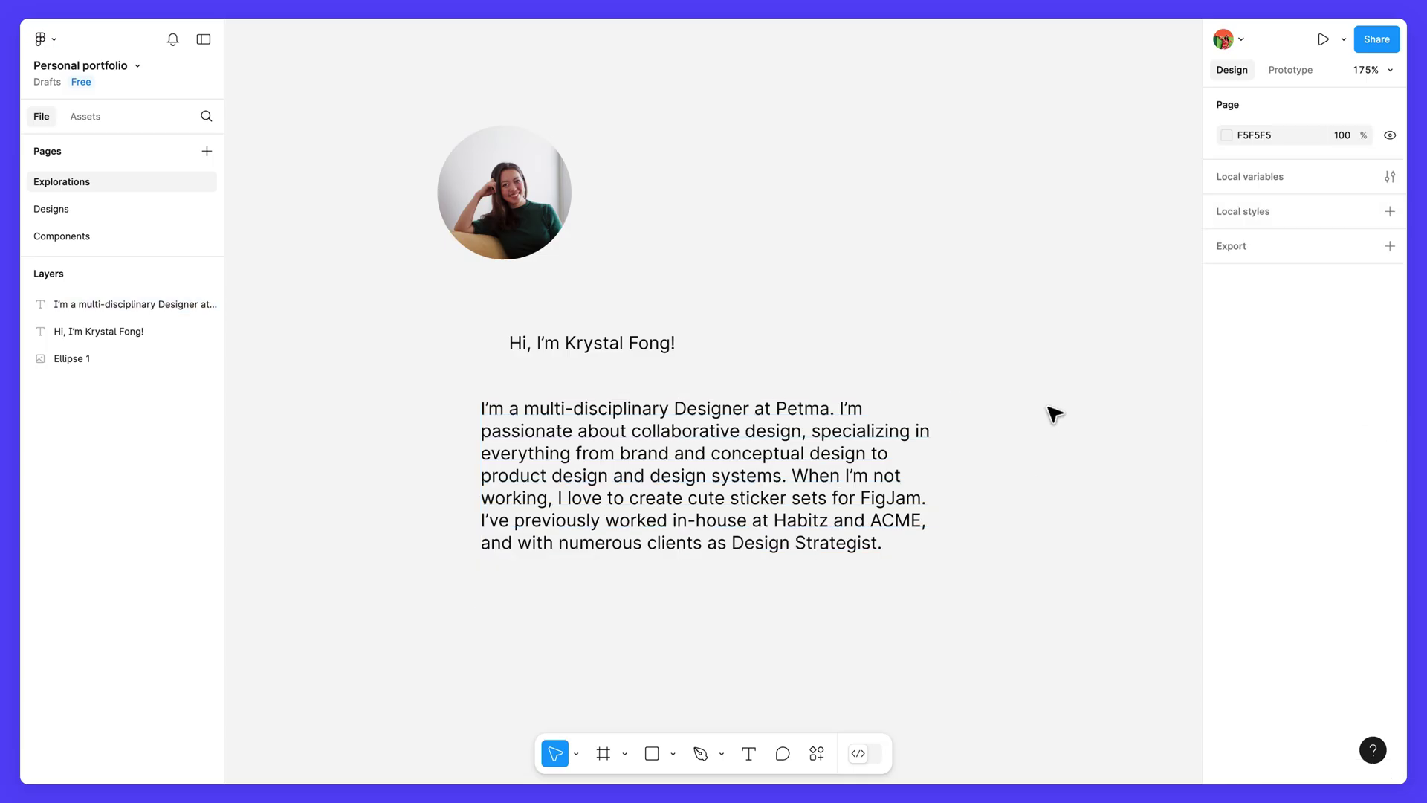
drag(1050, 408, 403, 177)
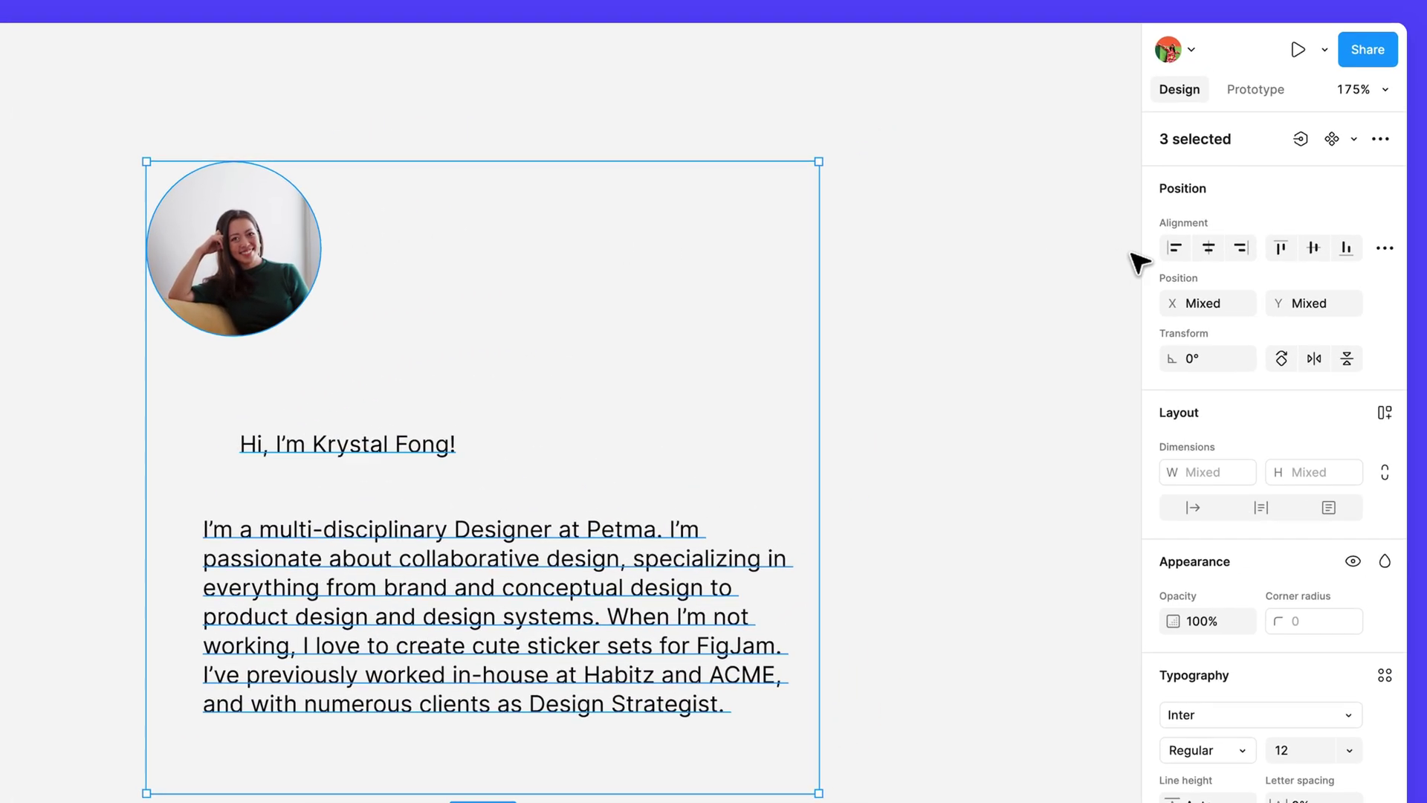
click(1179, 252)
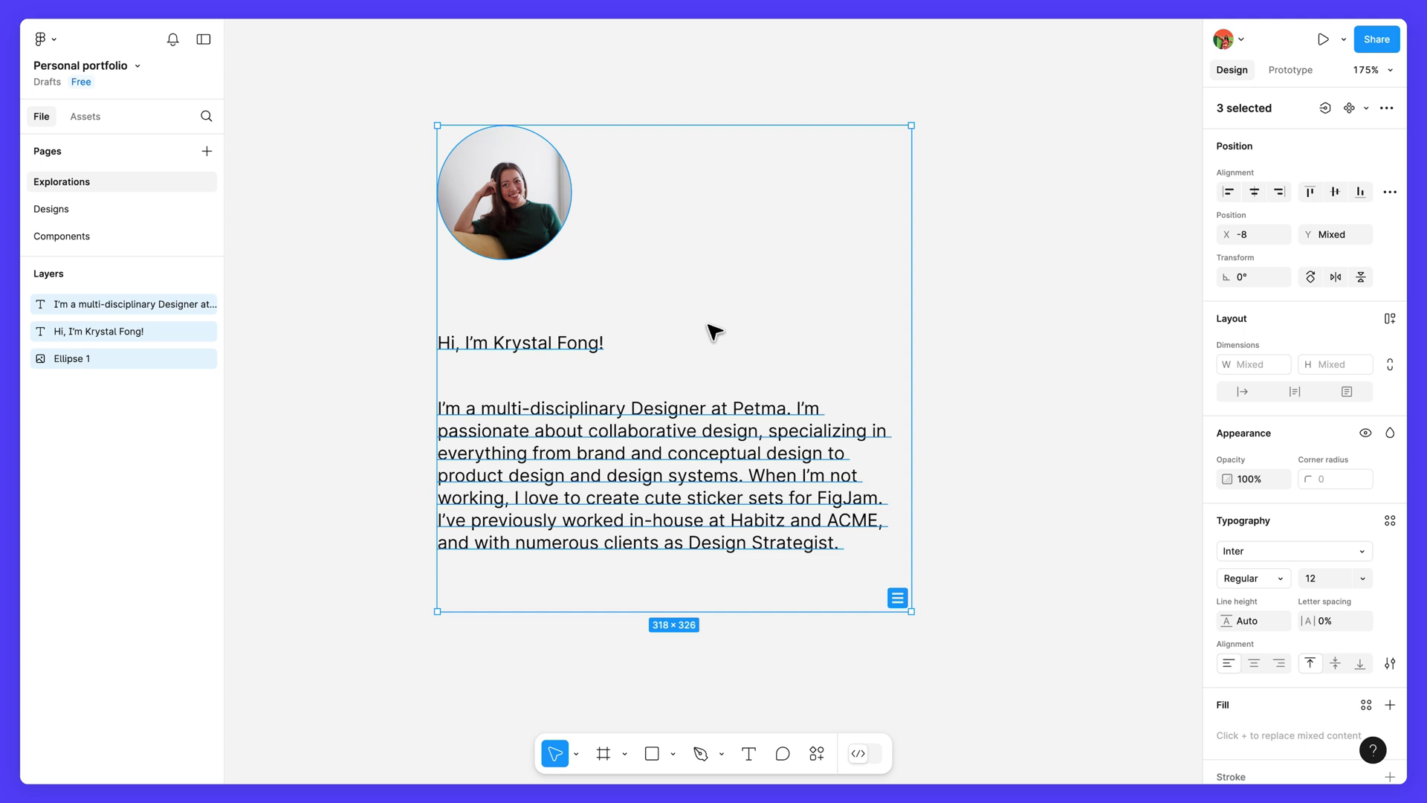
Step: Set the greeting heading to Inter Black weight at font size 40
click(587, 349)
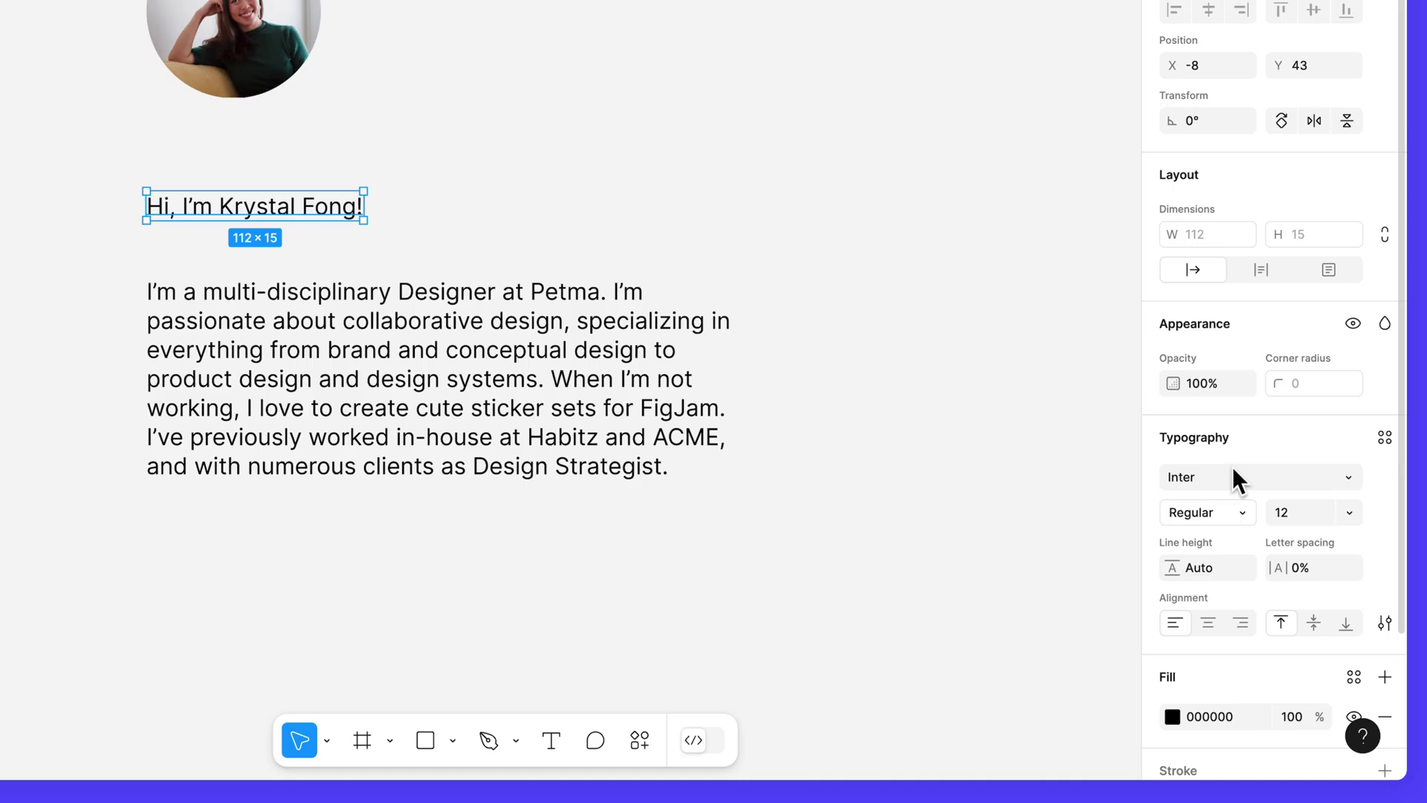
click(1235, 515)
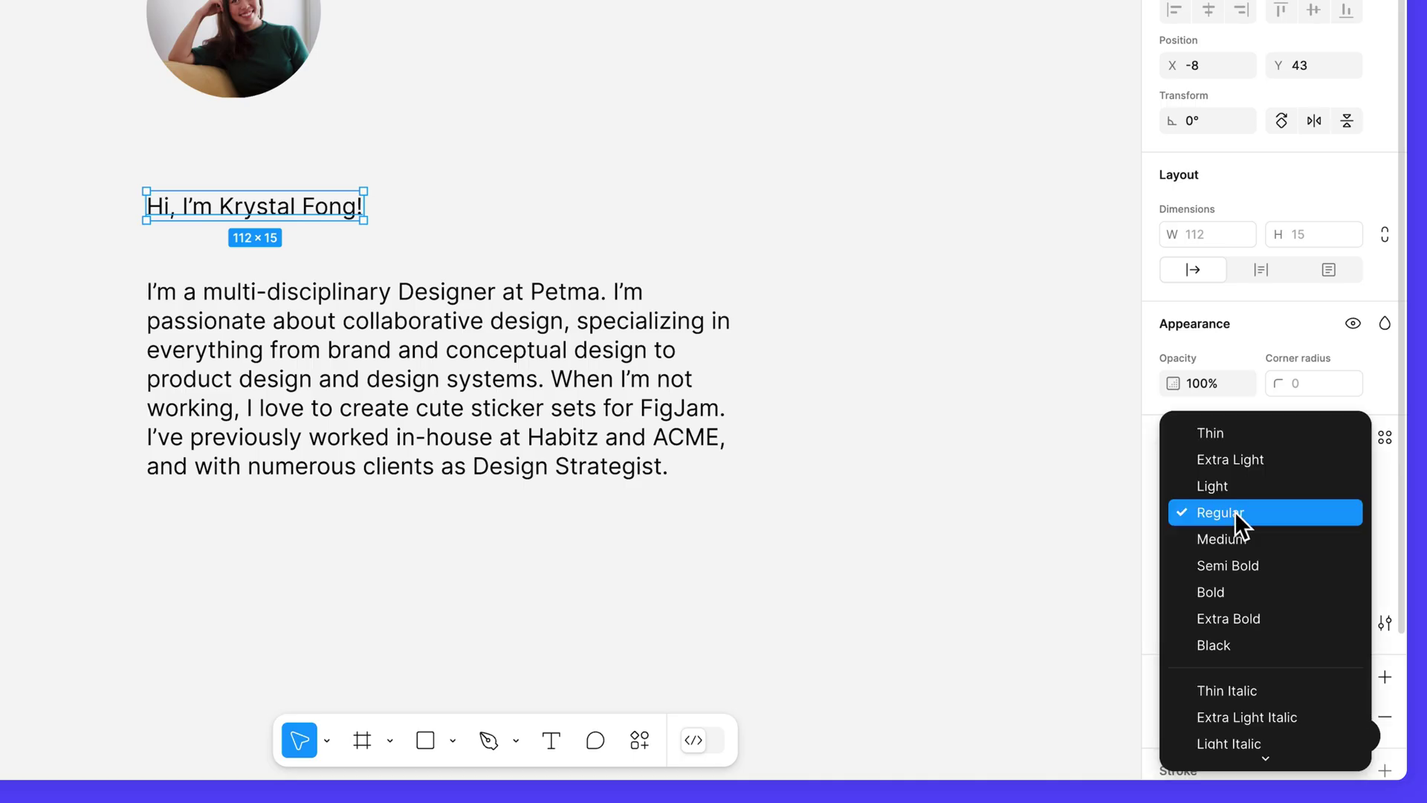
click(1255, 642)
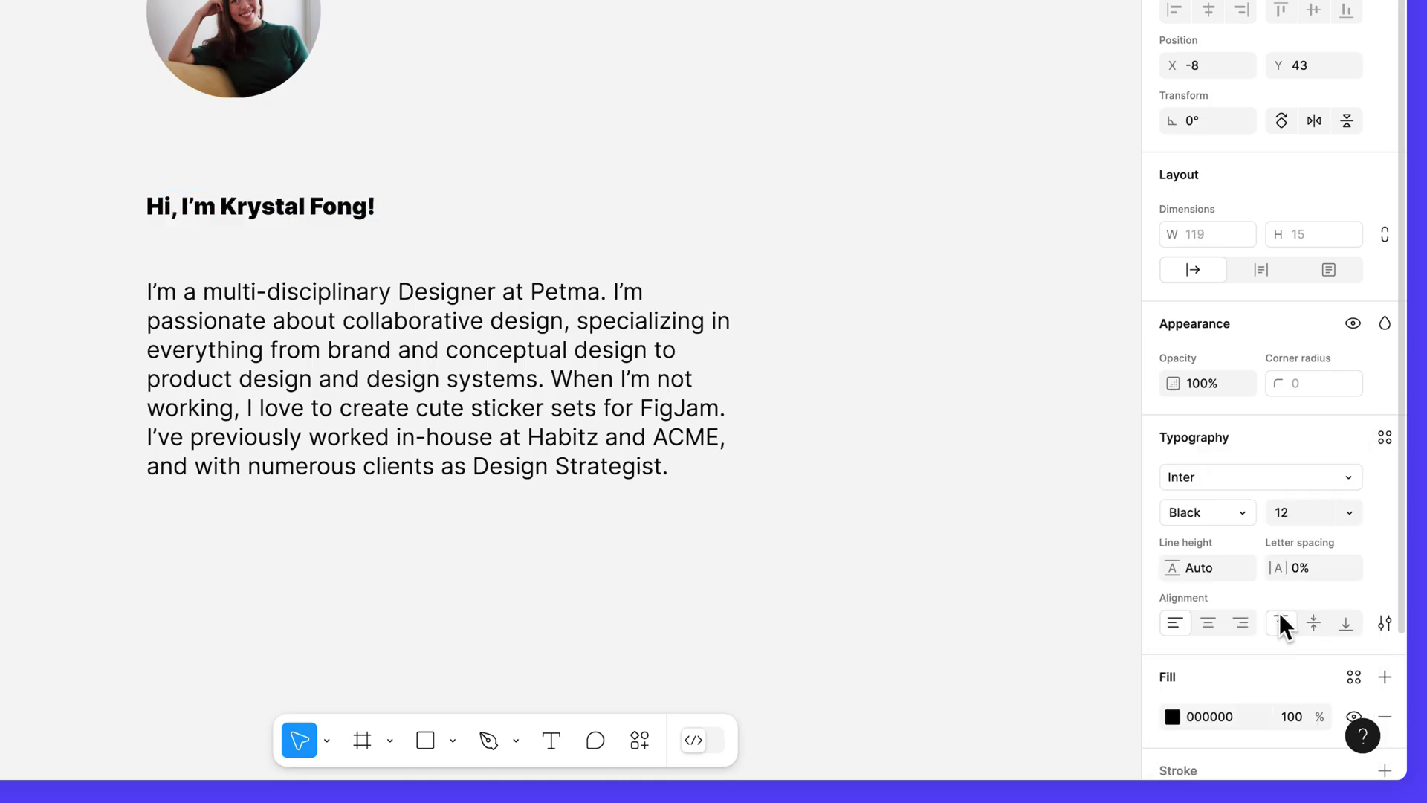
click(1350, 513)
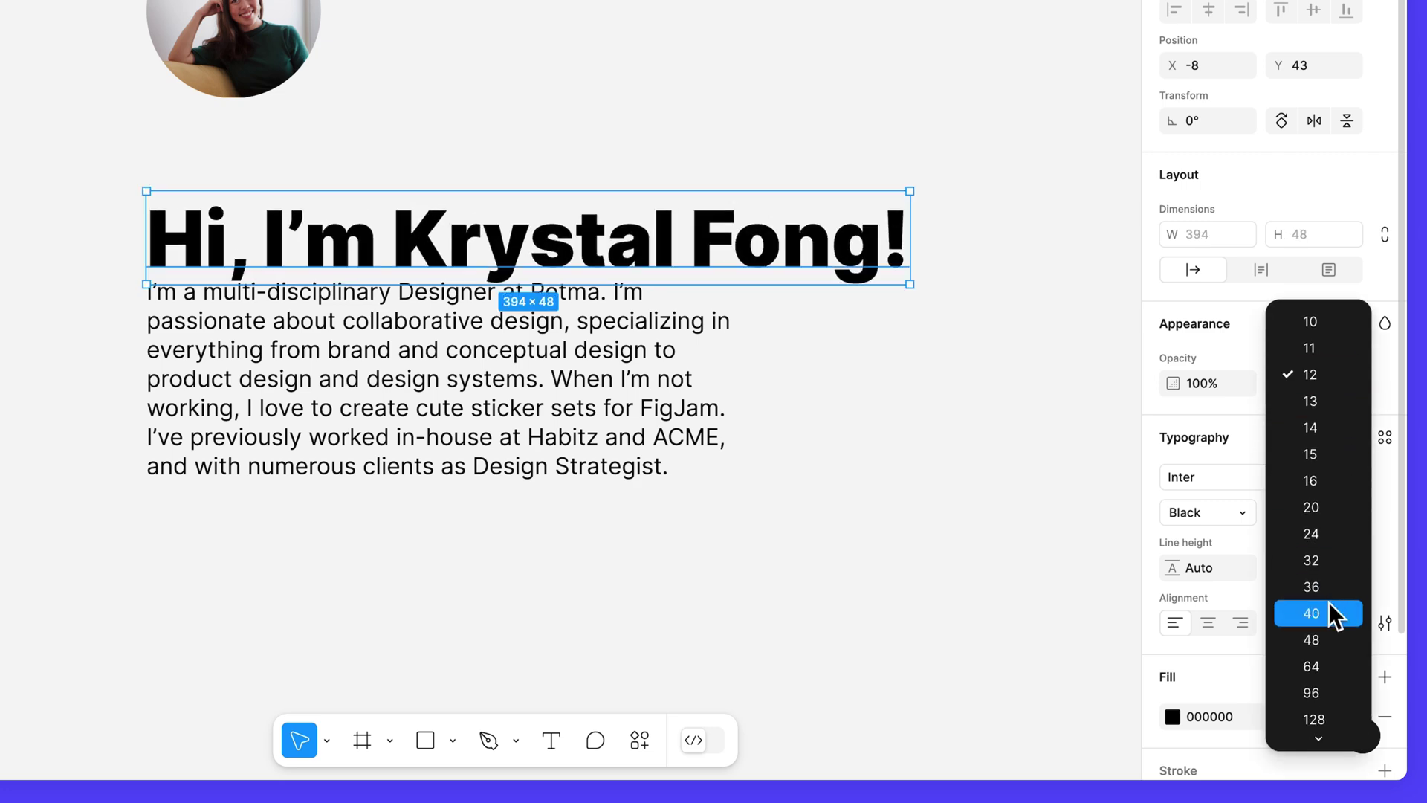
click(1332, 614)
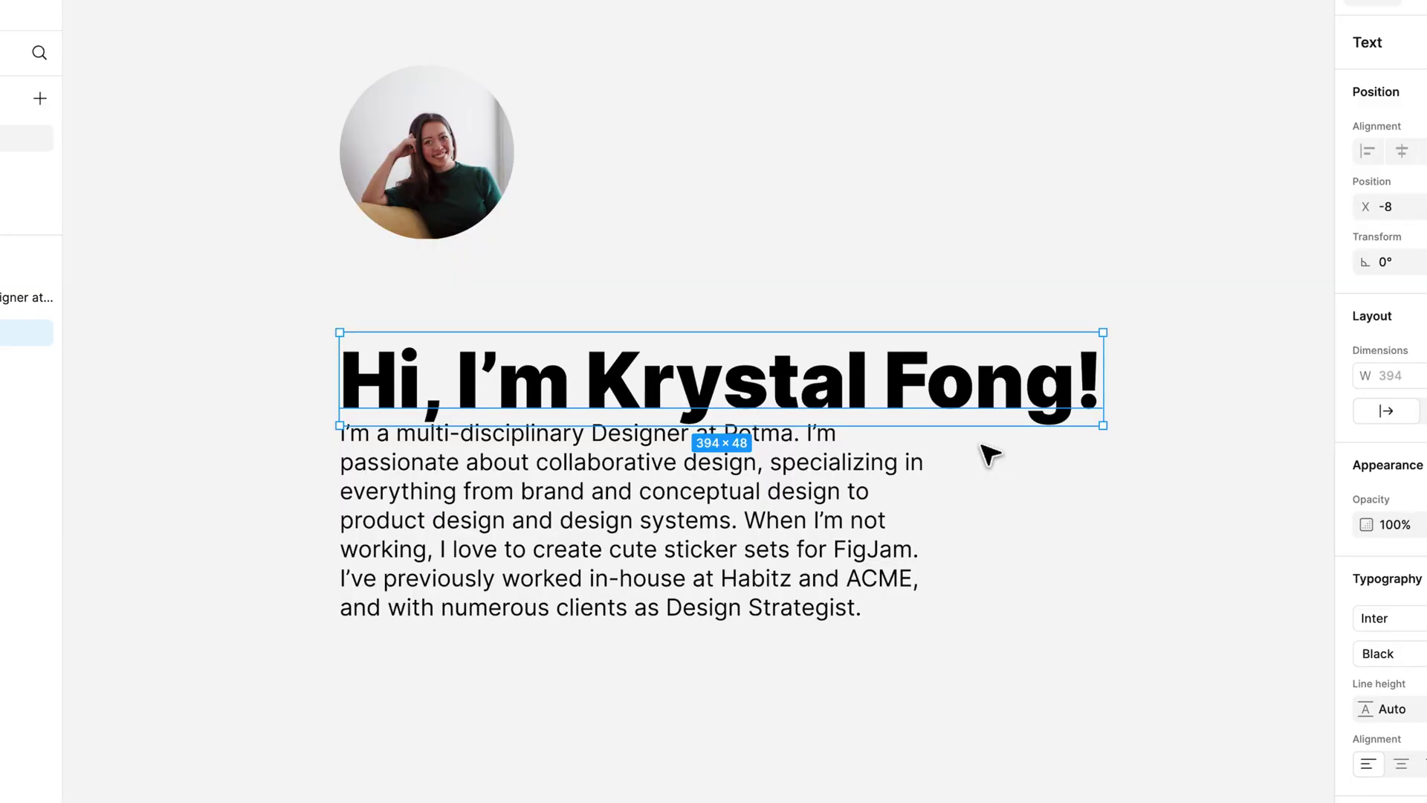
Step: Nudge the greeting heading upward with arrow and Shift+arrow keys until it clears the bio
key(Up)
key(Up)
key(Up)
key(Up)
key(Up)
key(Up)
key(Up)
key(Up)
key(Up)
key(Up)
key(Up)
key(Up)
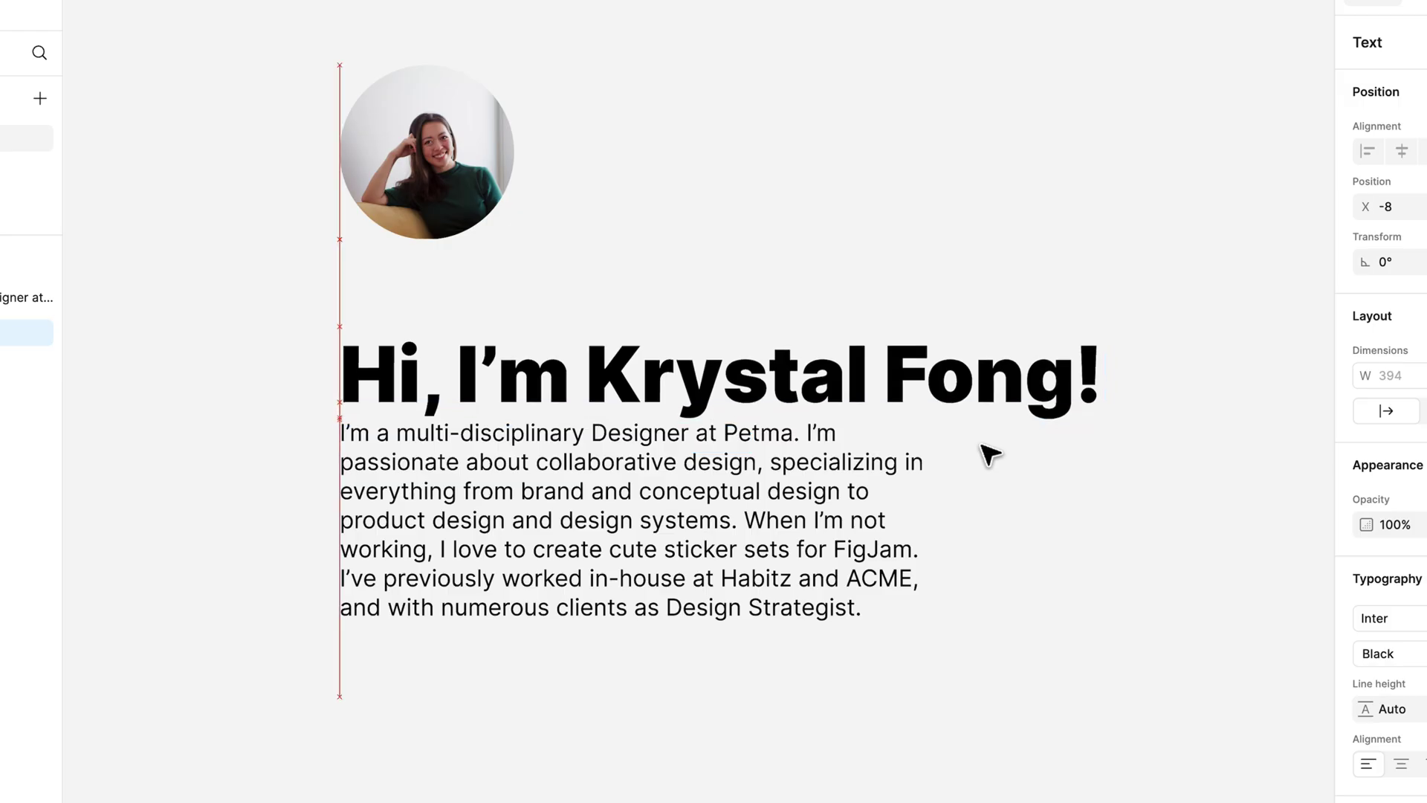
key(Right)
key(Right)
key(Left)
key(Left)
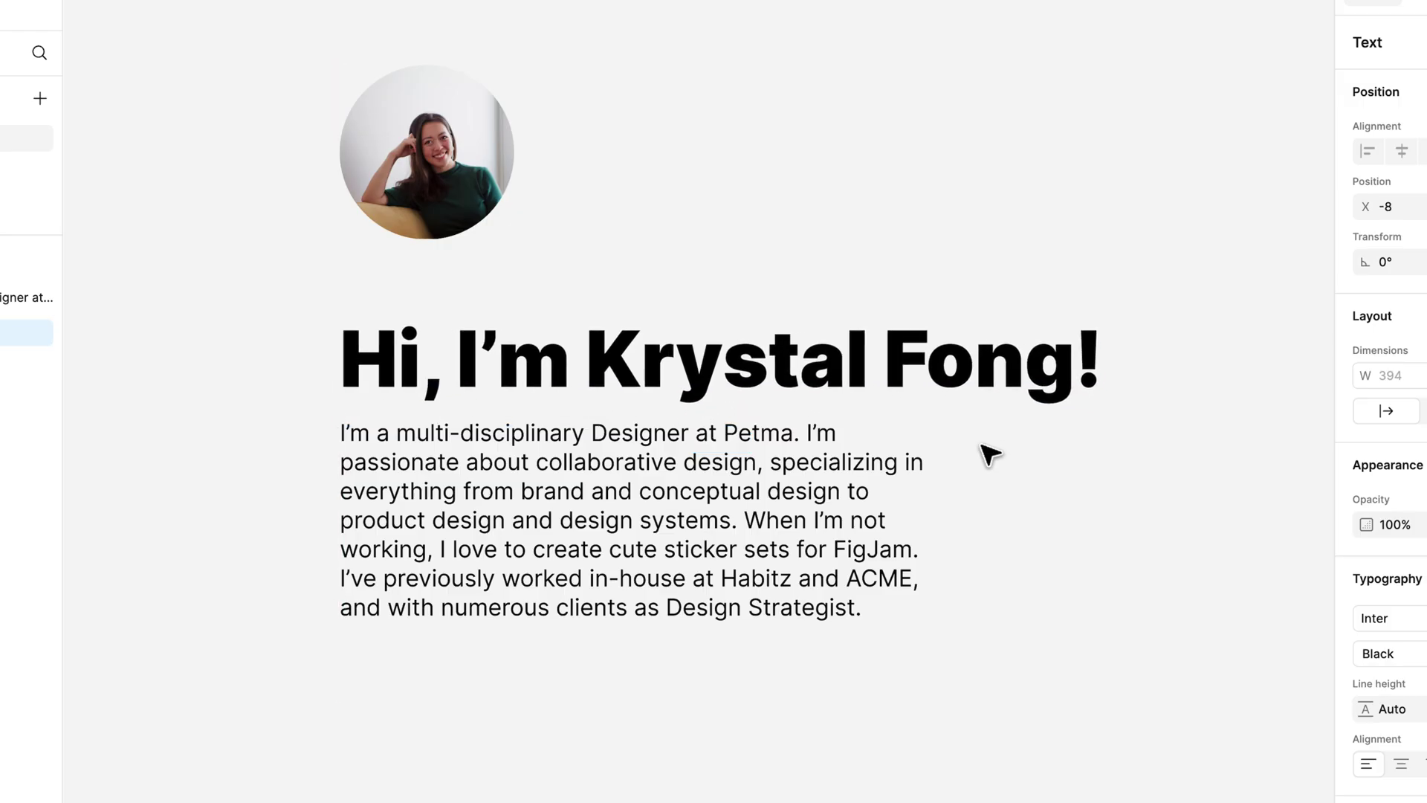
key(Down)
key(Down)
key(Down)
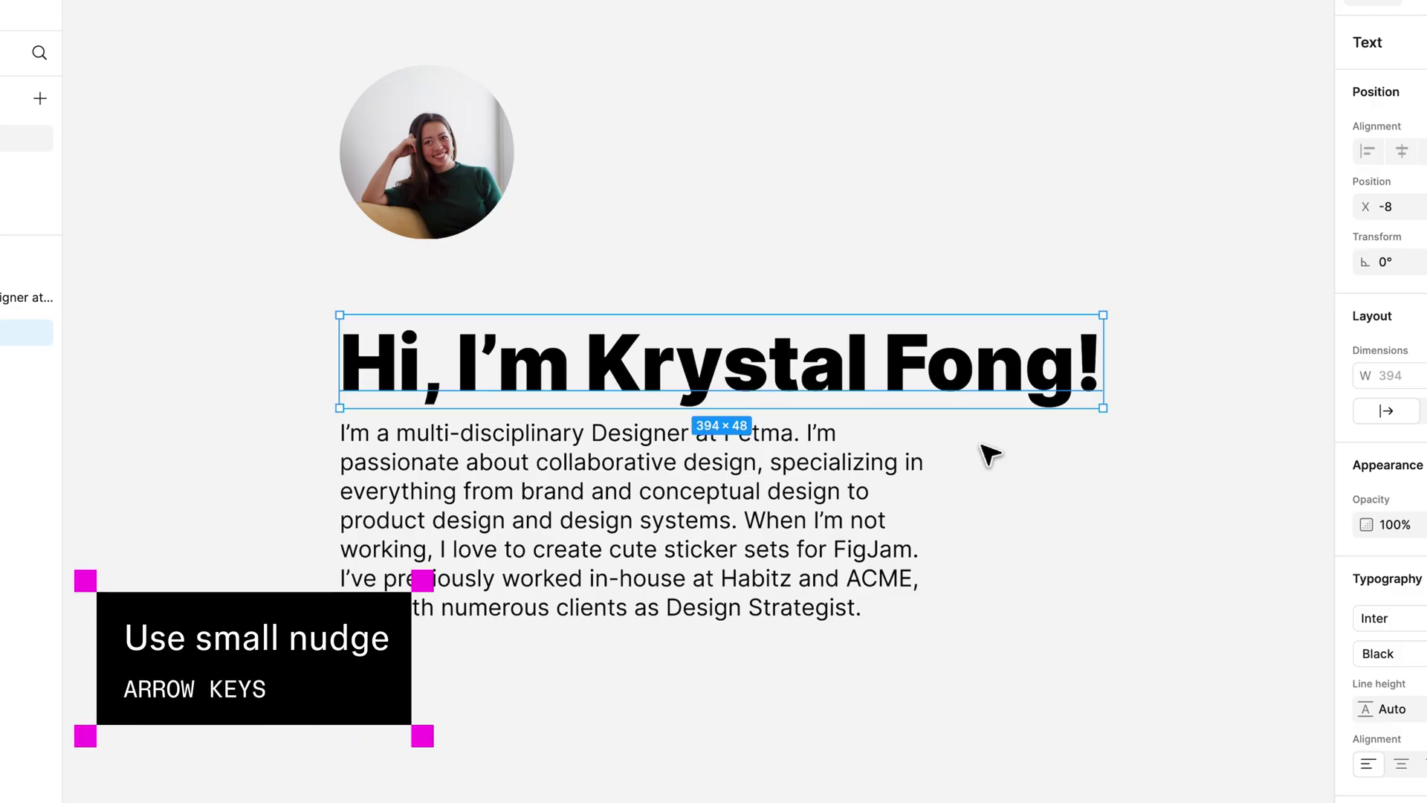
key(Up)
key(Up)
key(Up)
key(Up)
key(Up)
key(Up)
key(Up)
key(Up)
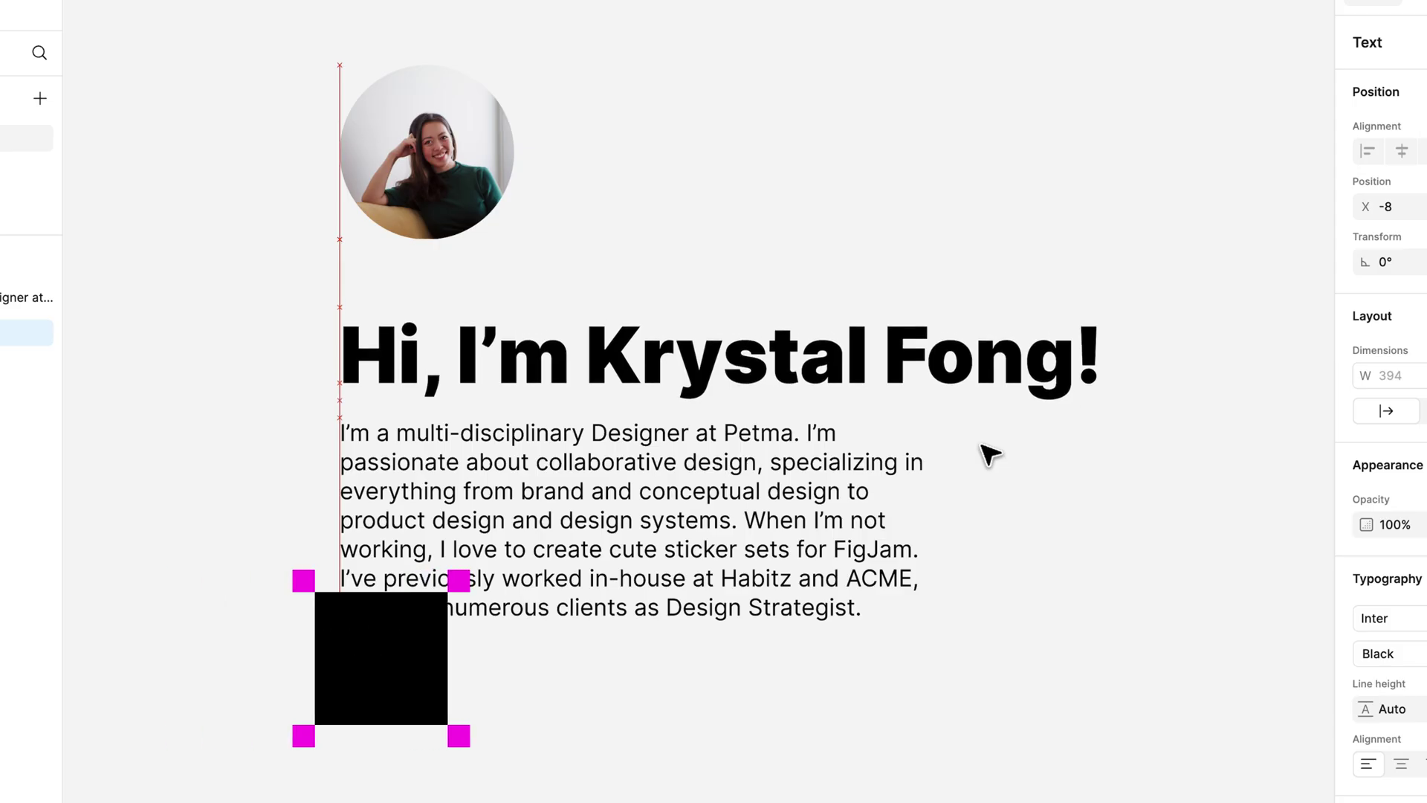
key(Down)
key(Down)
key(Down)
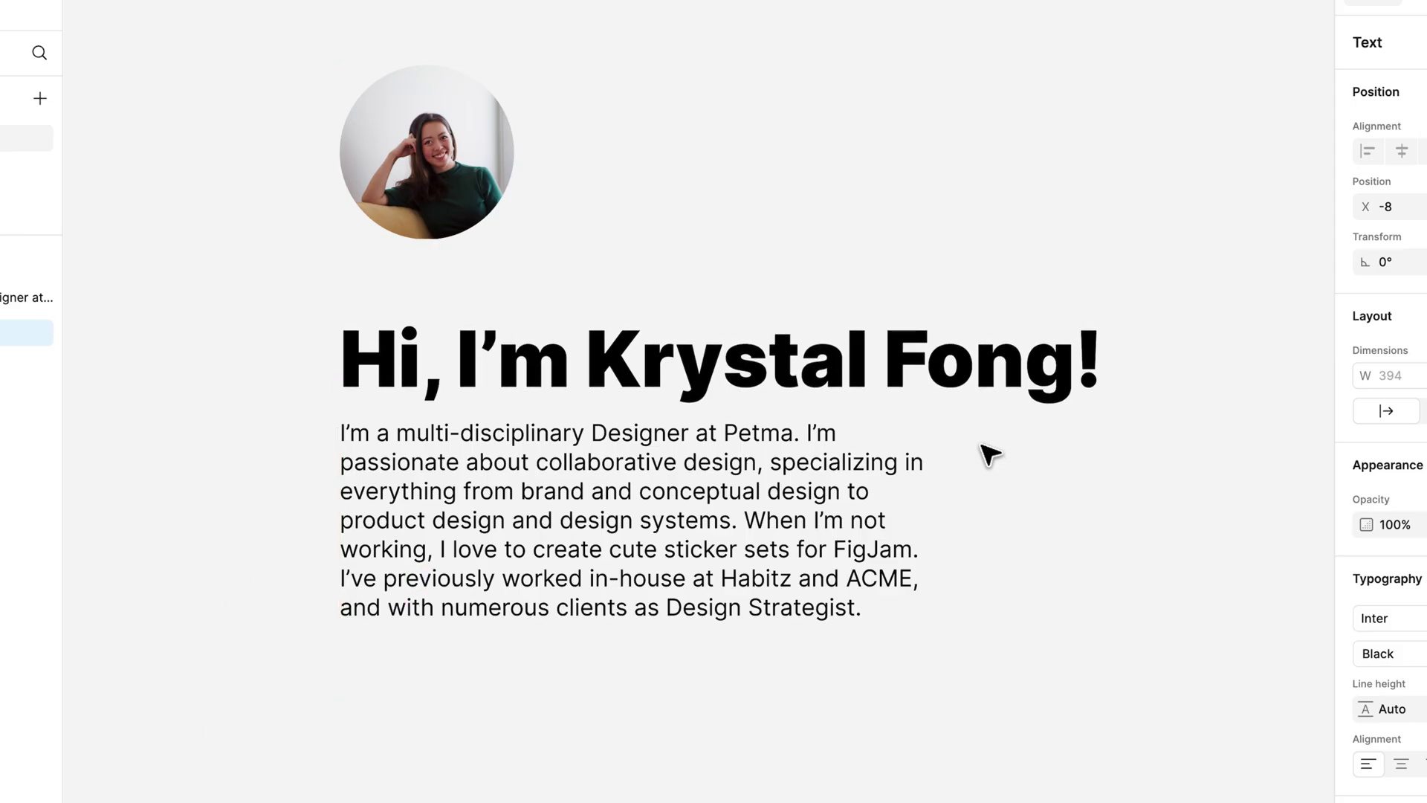
key(shift+Up)
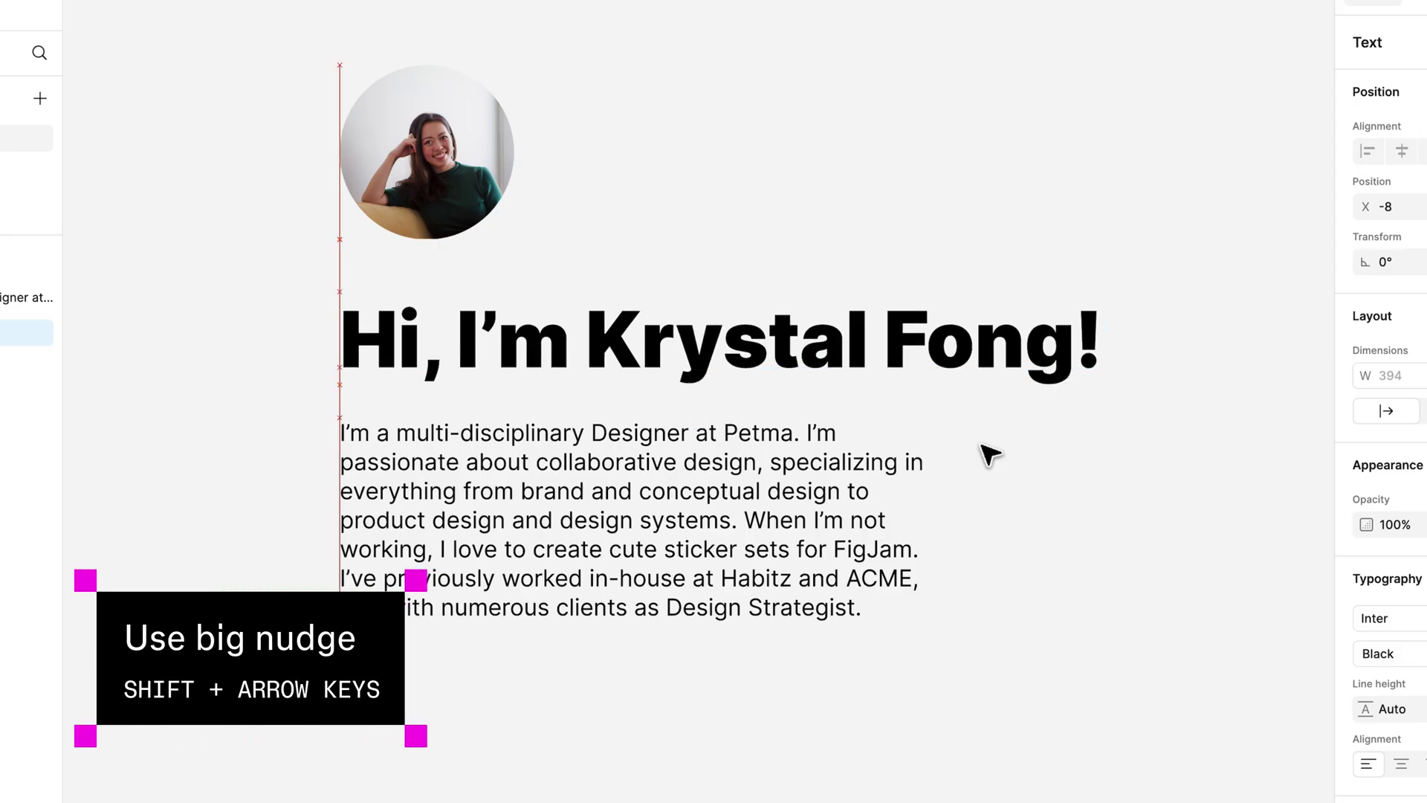
key(shift+Up)
key(shift+Up)
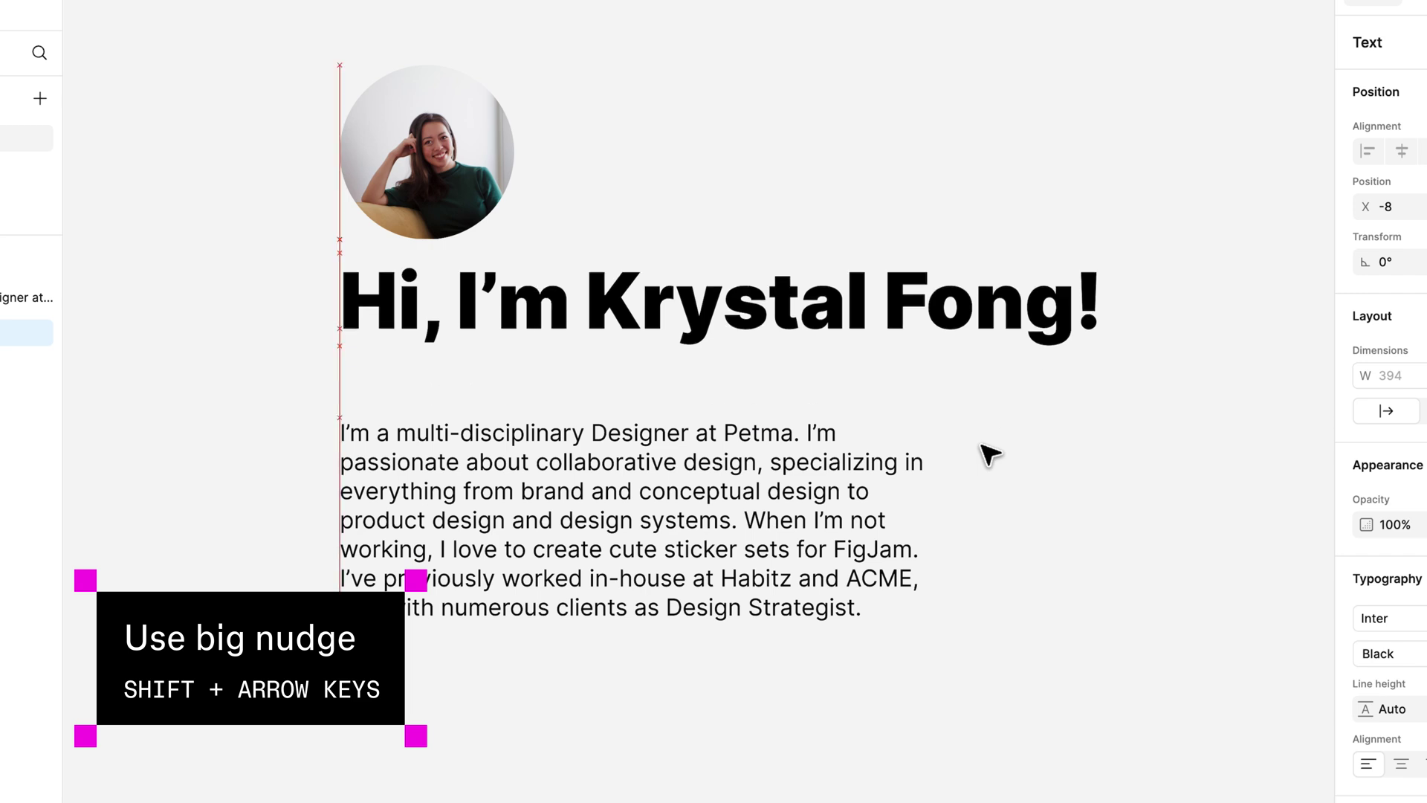
key(shift+Down)
key(shift+Down)
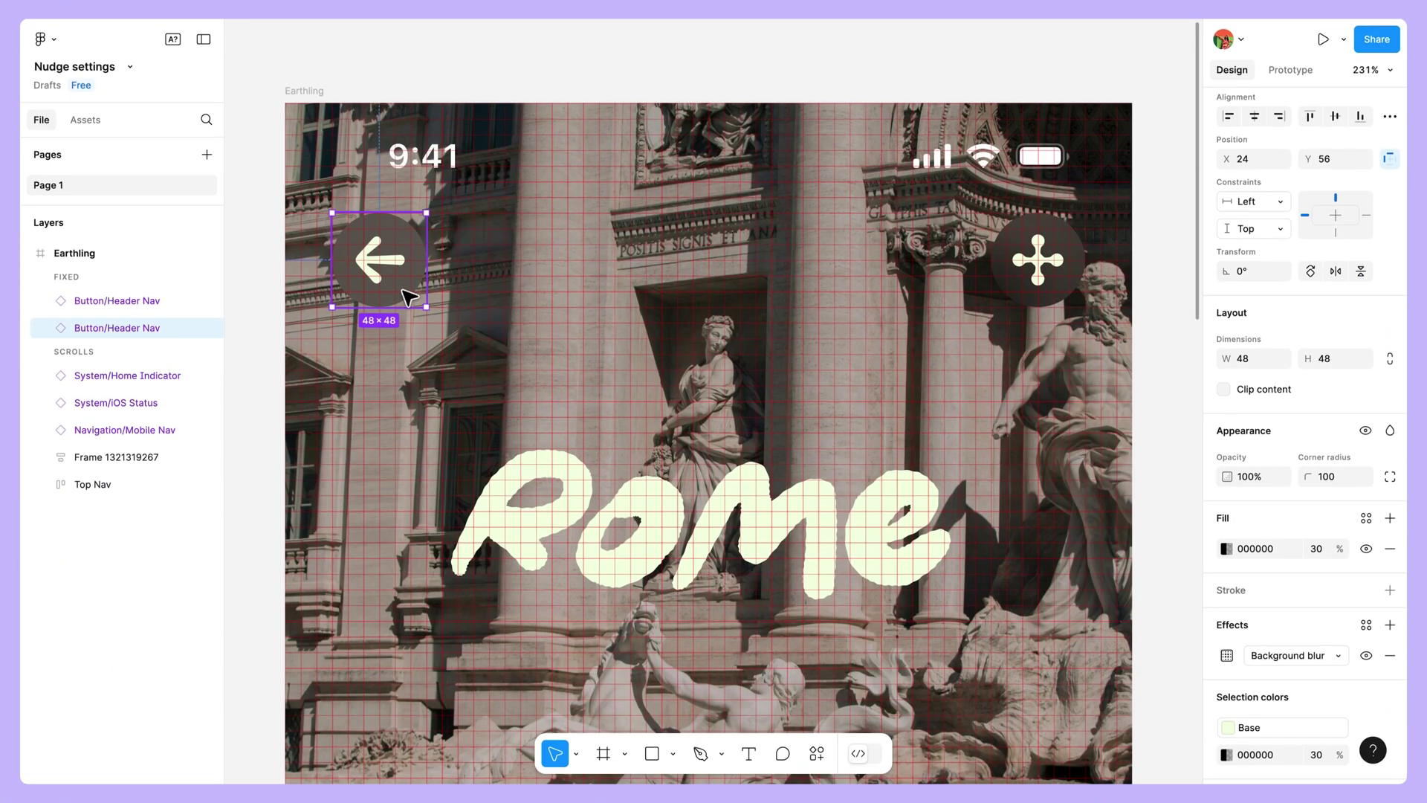
Step: Nudge the back-arrow button right to X 64, then shift it 16 px left
key(shift+Right)
key(shift+Right)
key(shift+Right)
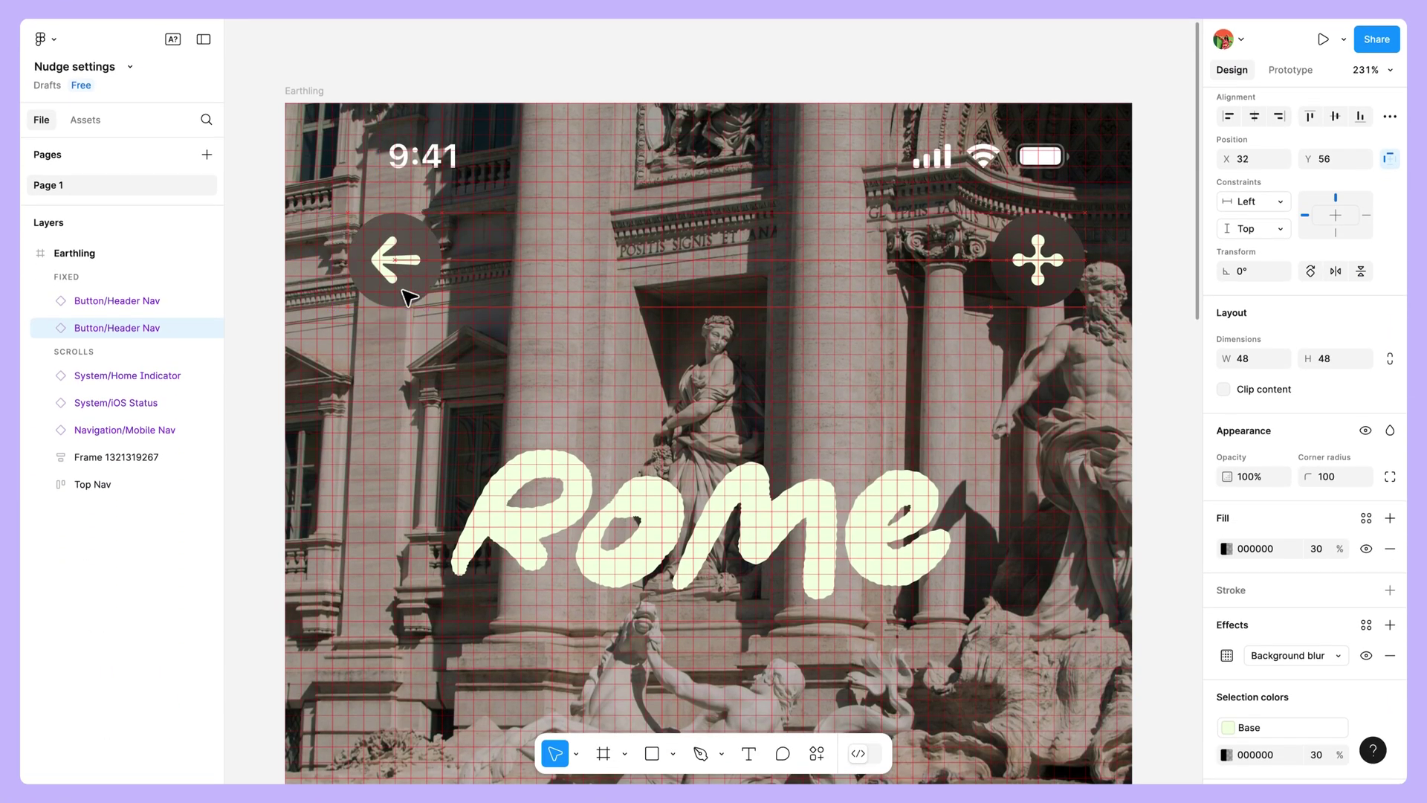
key(shift+Right)
key(shift+Right)
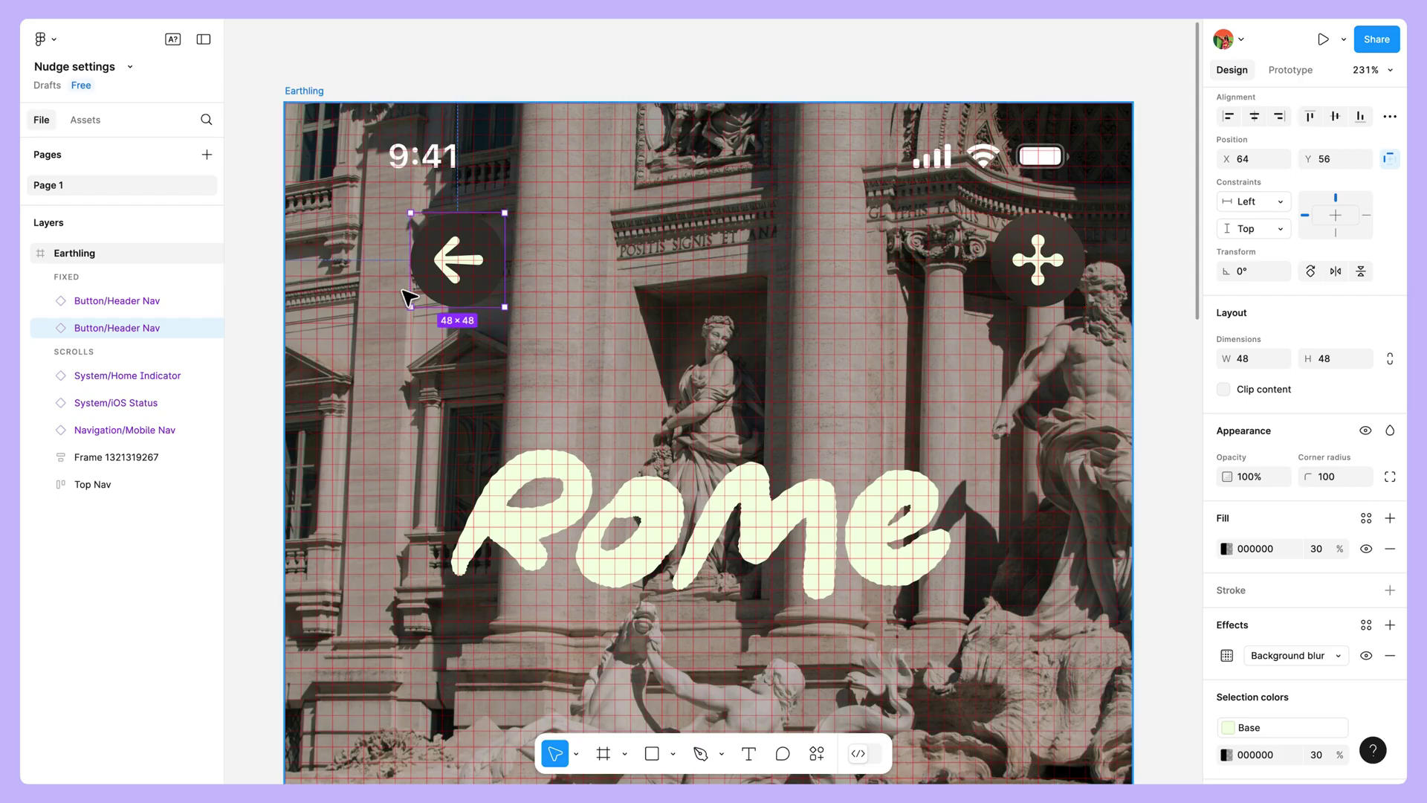
key(Right)
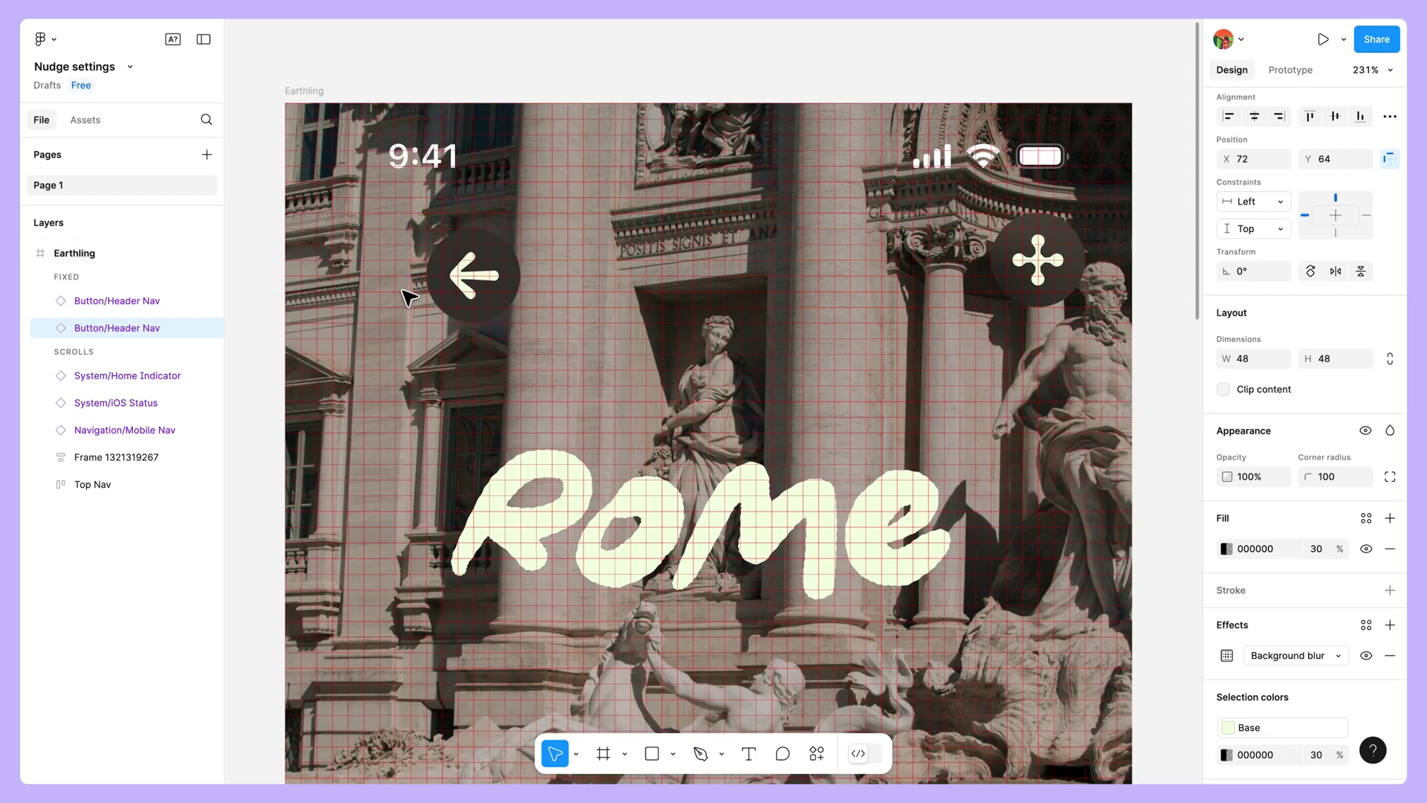
key(Left)
key(shift+Left)
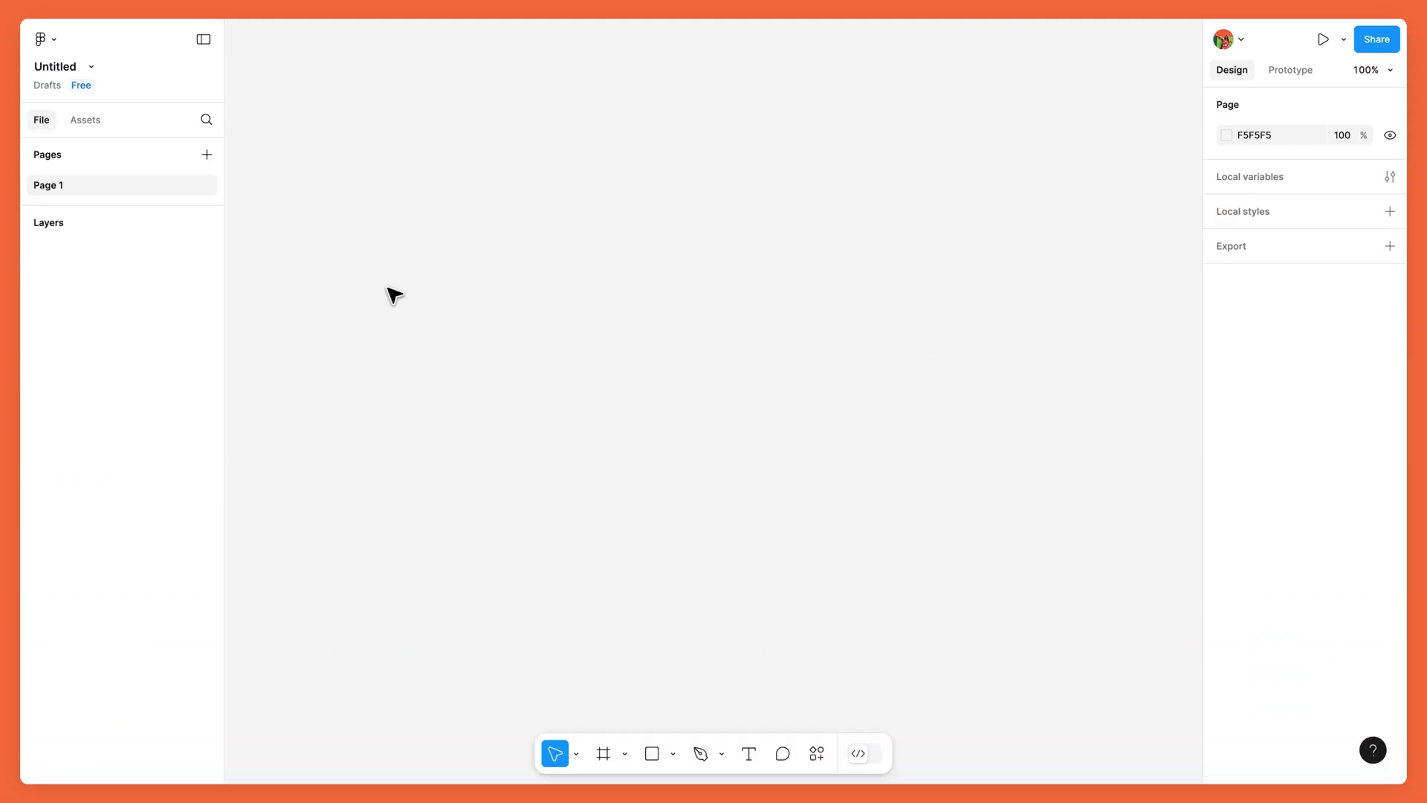
Step: Review the Nudge amount preferences, leaving Small nudge at 1 and Big nudge at 10
click(54, 41)
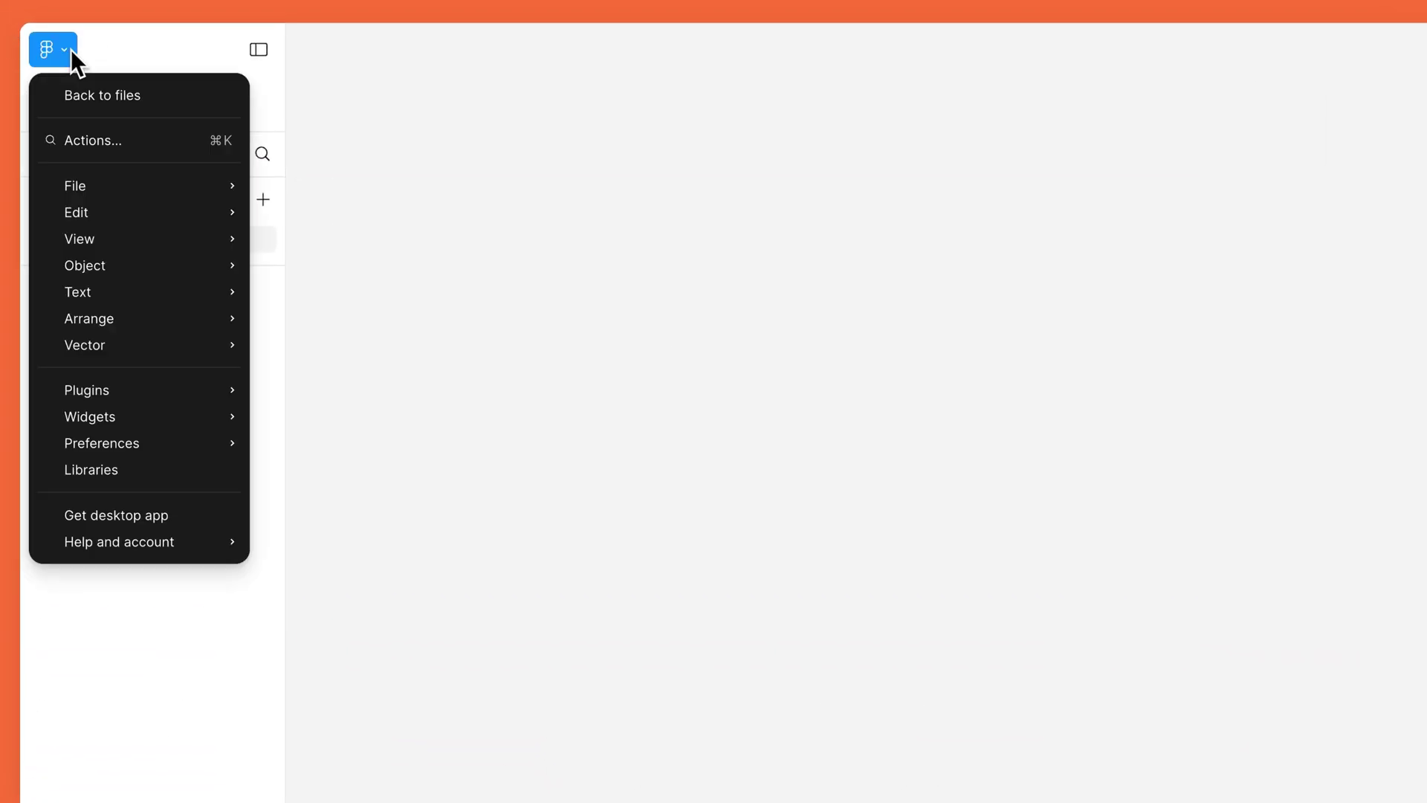
mouse_move(151, 435)
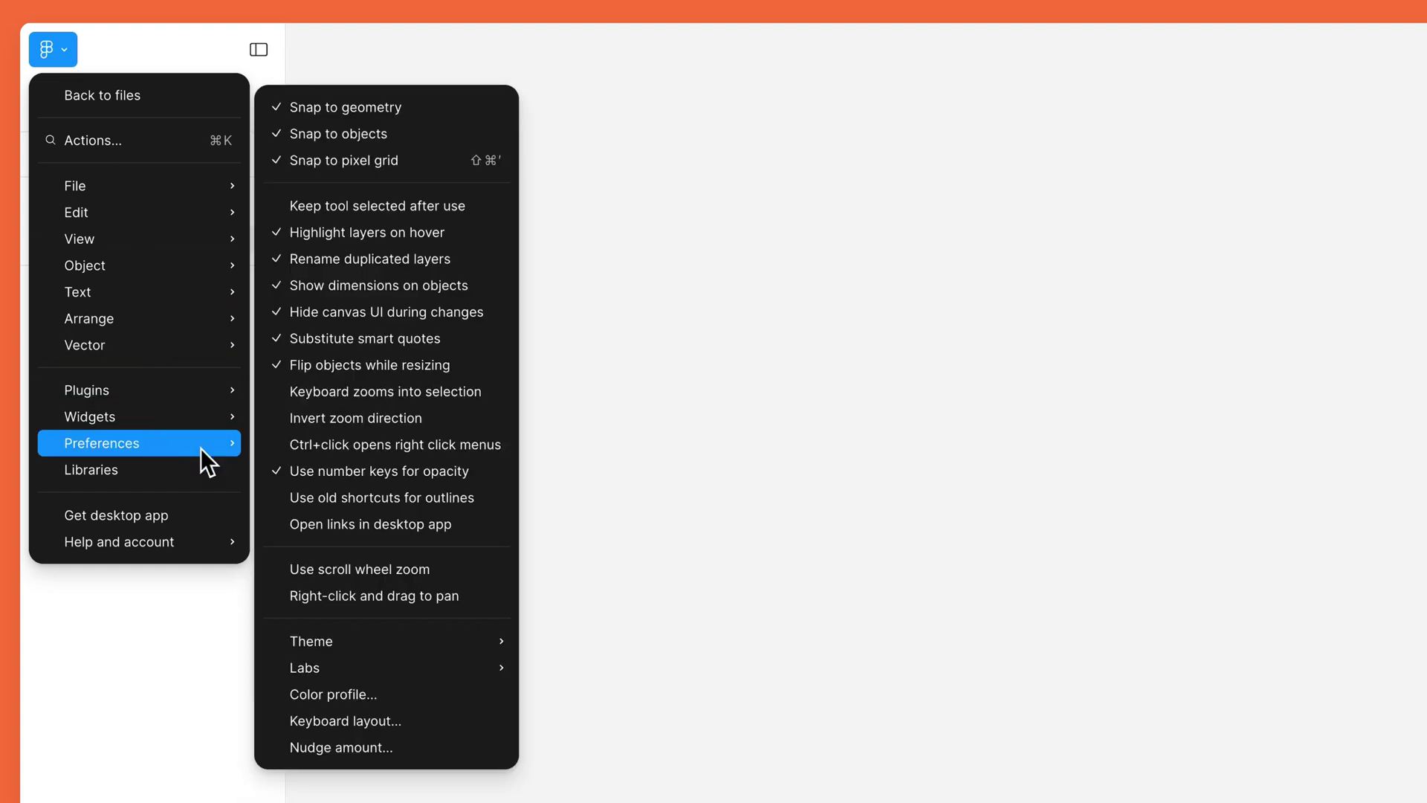
click(401, 746)
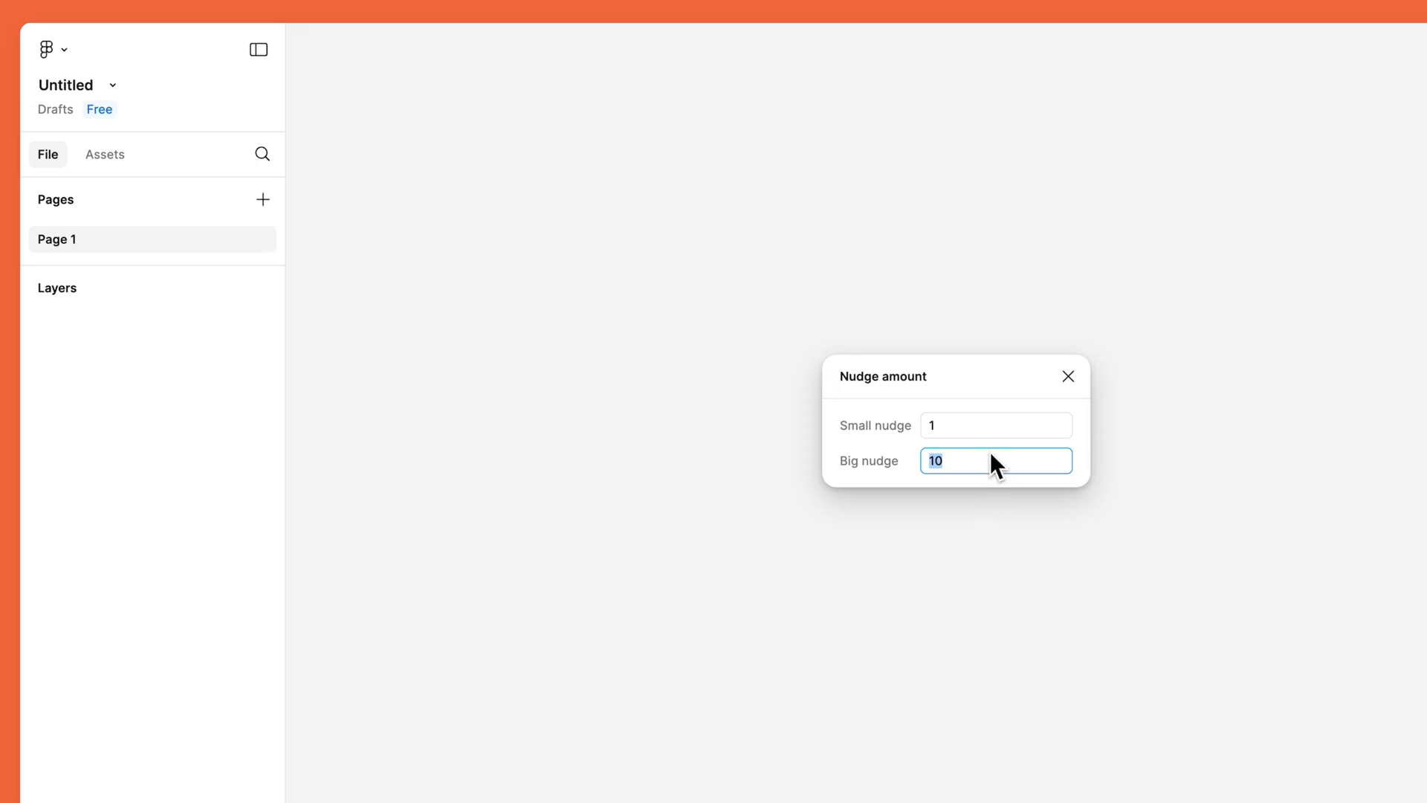
click(1075, 377)
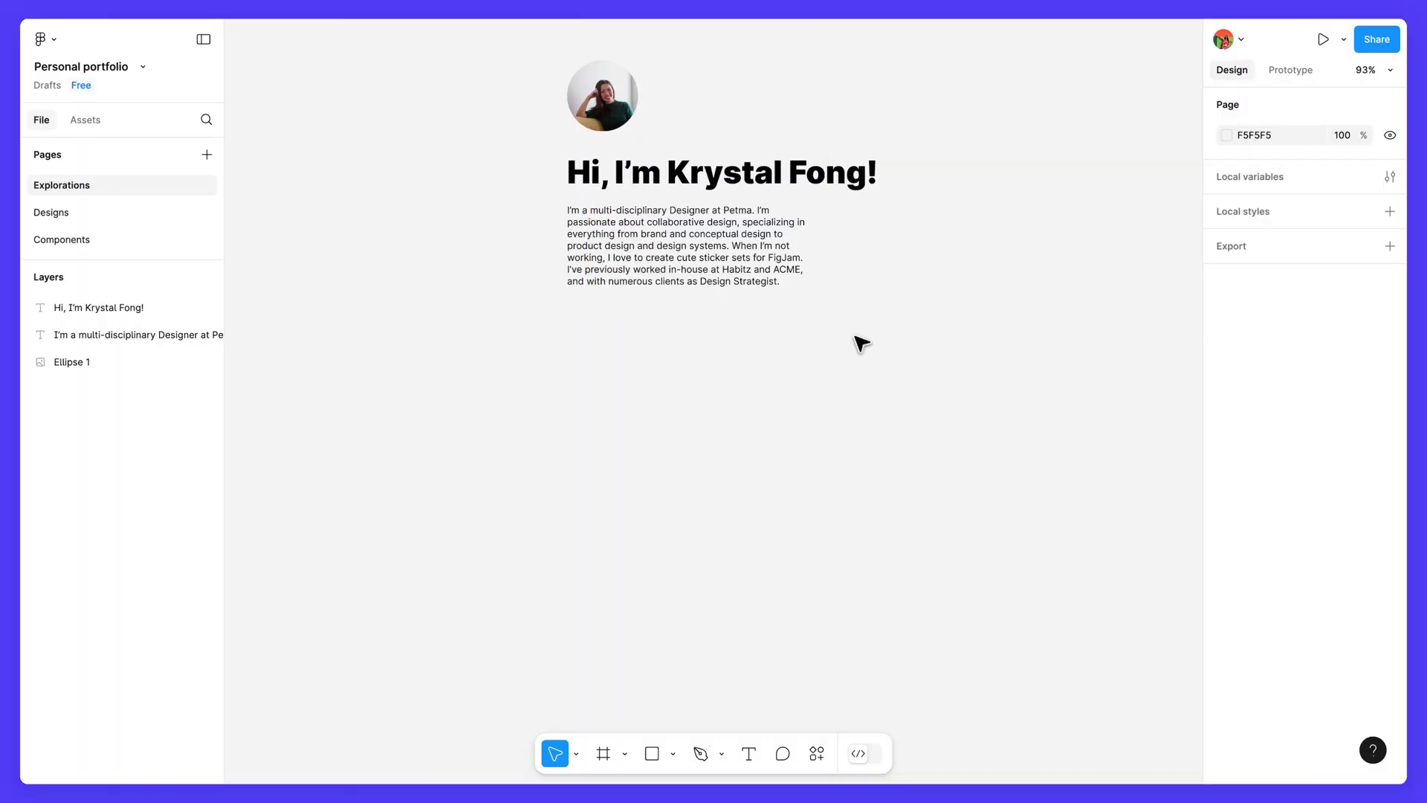
Step: Set the bio paragraph to Inter Medium 28 with Auto height resizing
click(776, 278)
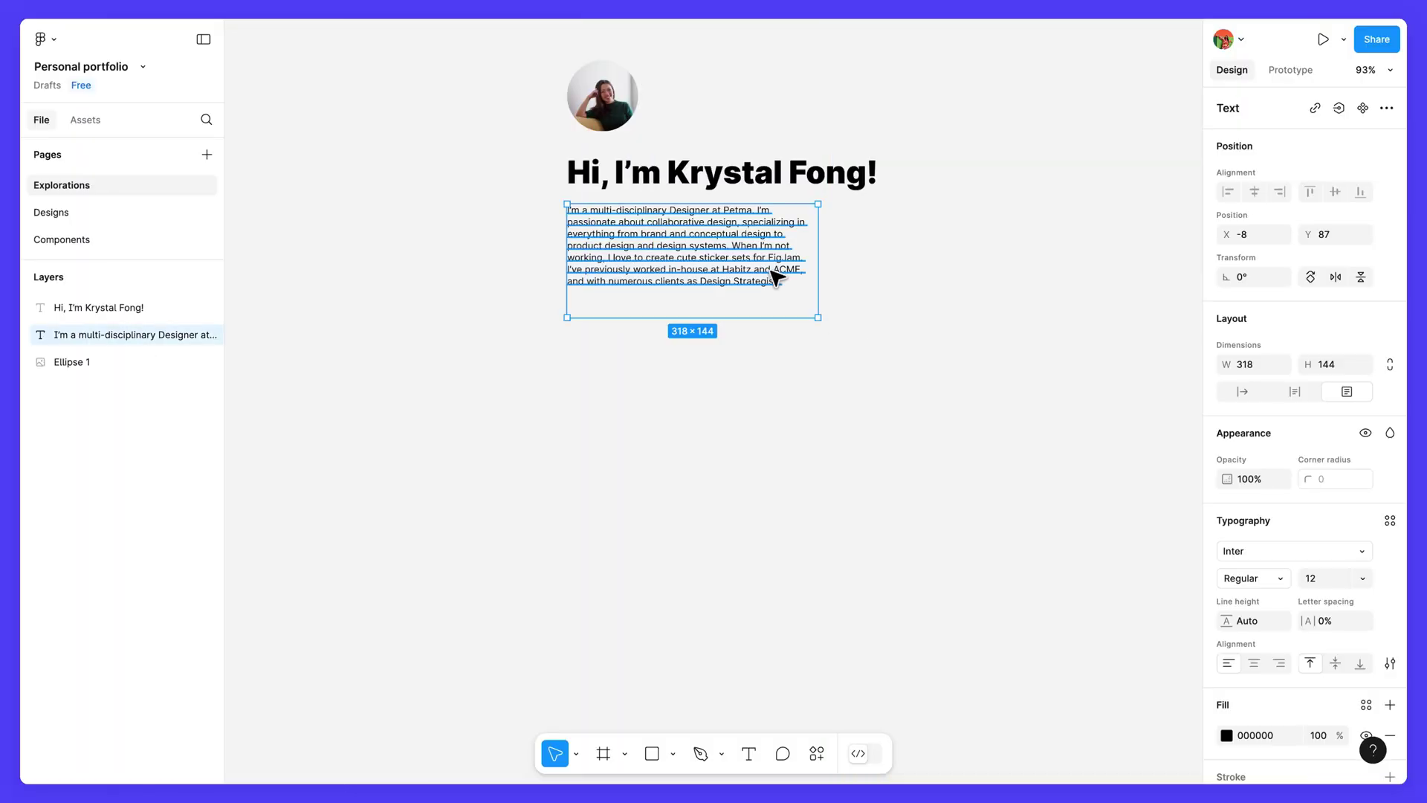
click(1268, 577)
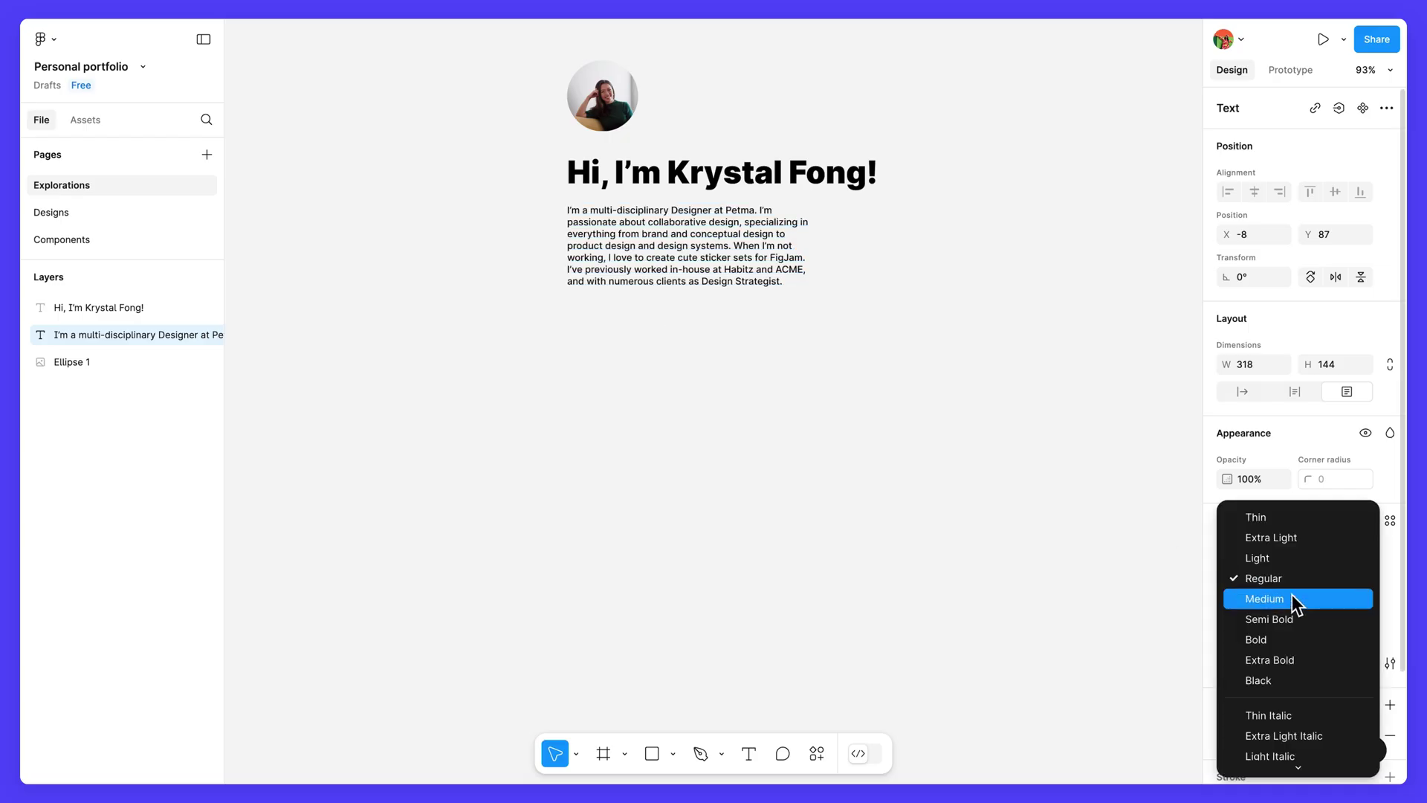
click(1292, 595)
click(1323, 579)
text(28)
key(Return)
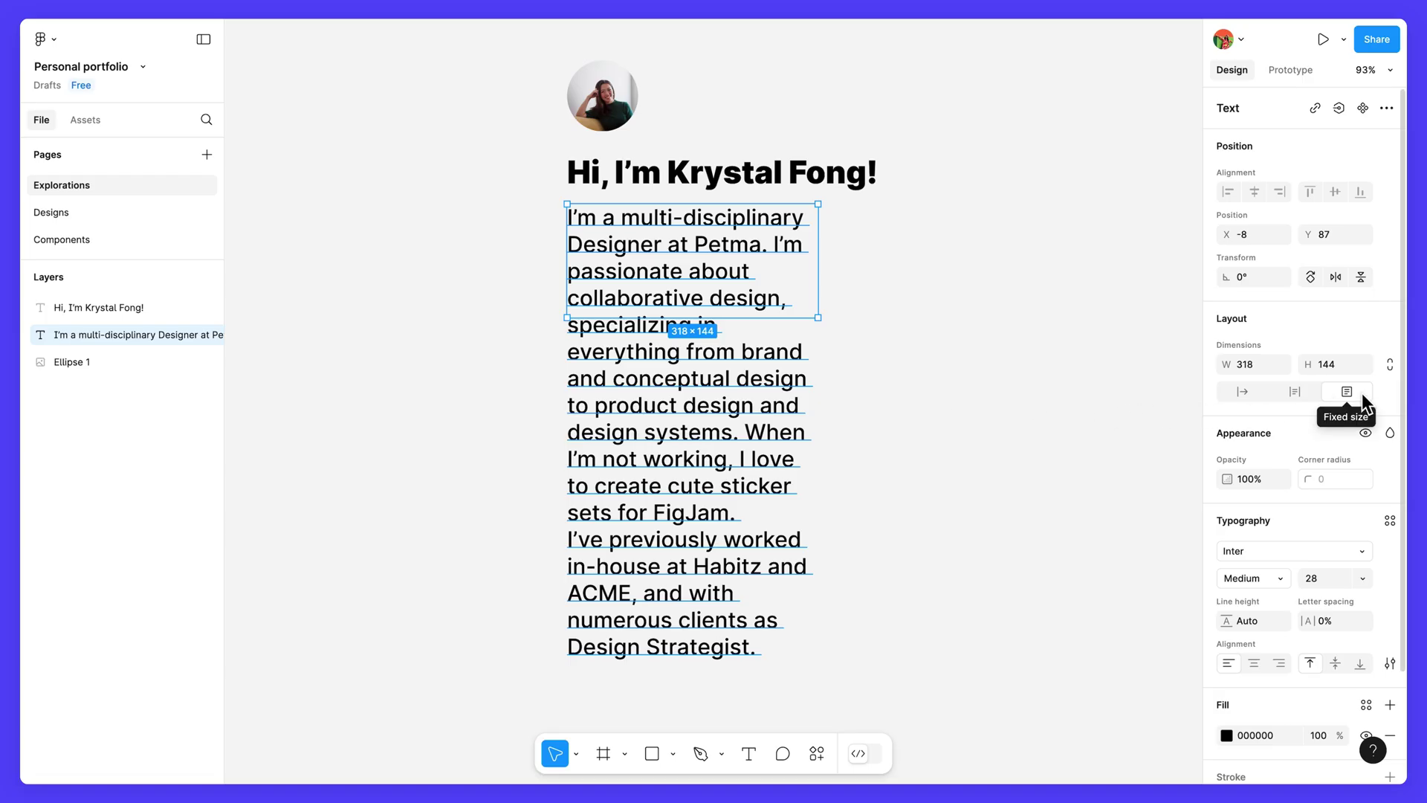
click(1302, 391)
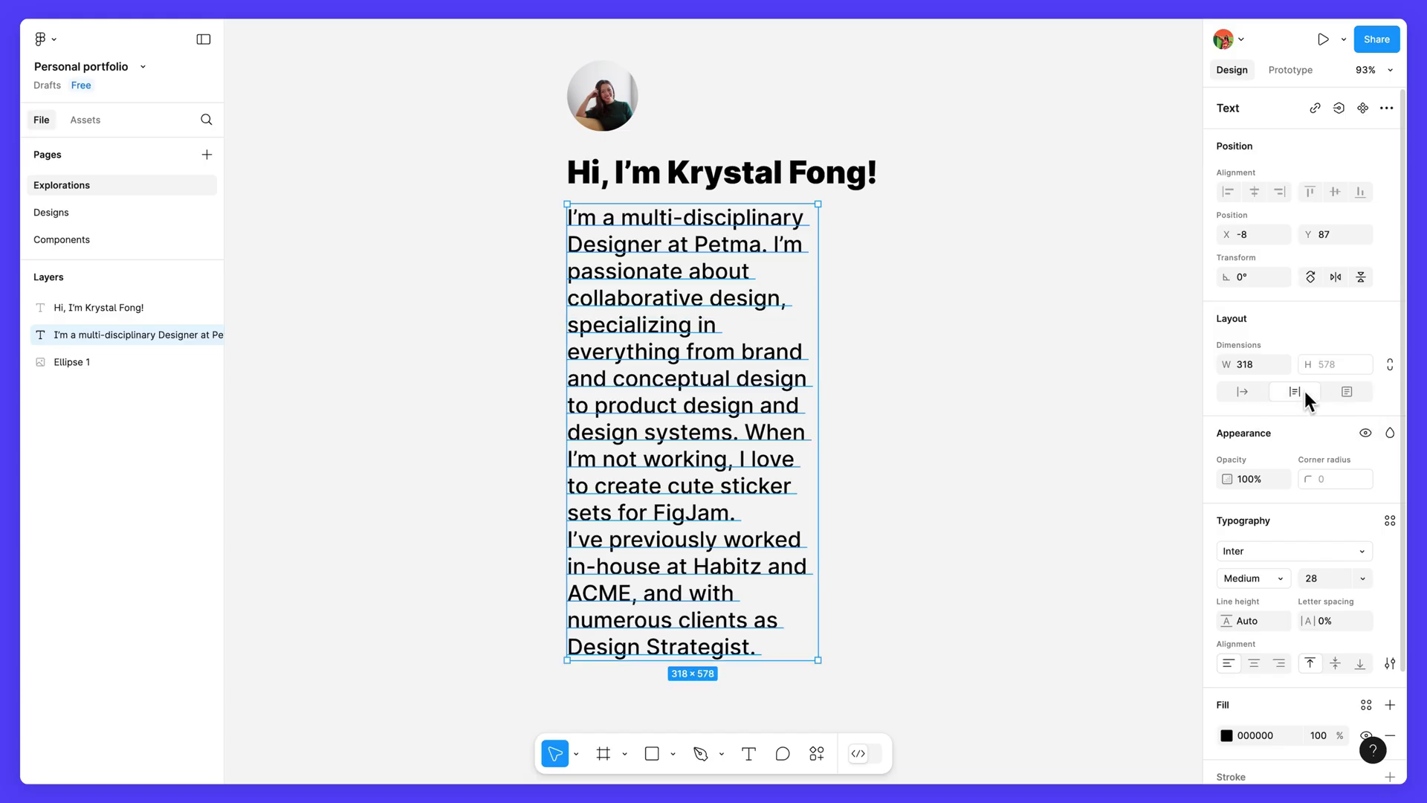
key(Escape)
Step: Add 'More text' at the bio's end to test the growing box, then remove it
click(773, 651)
double_click(755, 657)
click(766, 648)
text(More text)
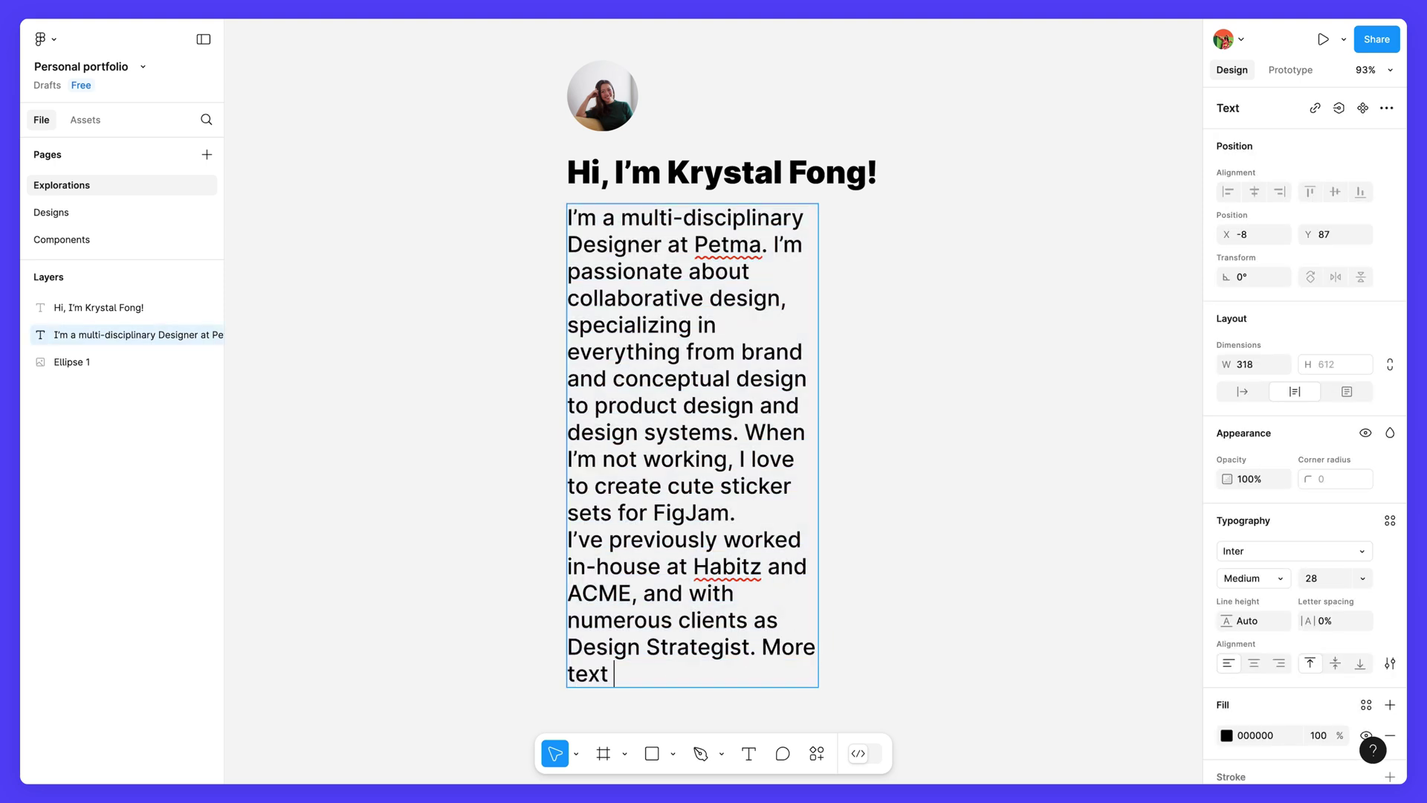
key(BackSpace)
key(BackSpace)
key(BackSpace)
key(BackSpace)
key(BackSpace)
key(BackSpace)
key(BackSpace)
key(BackSpace)
key(BackSpace)
key(BackSpace)
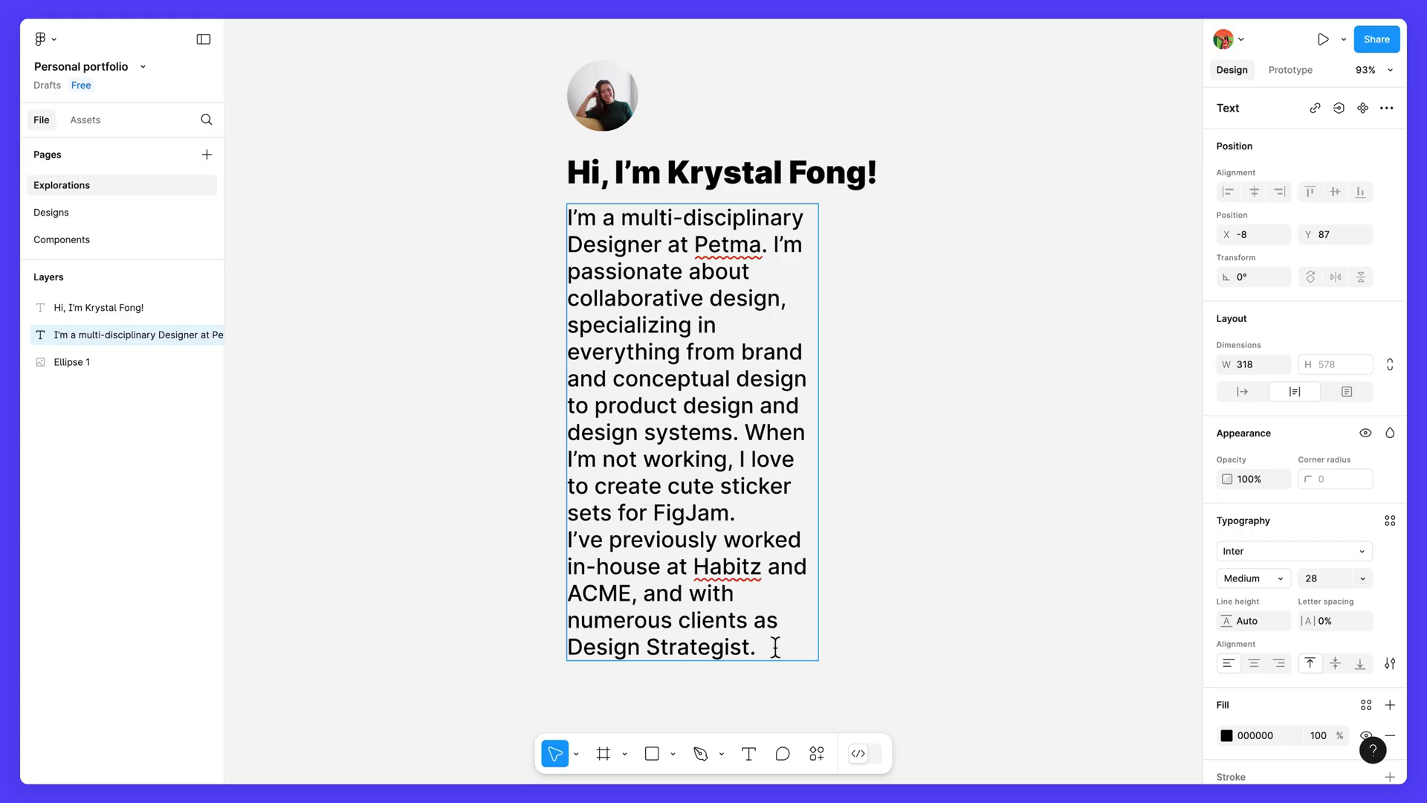
key(Escape)
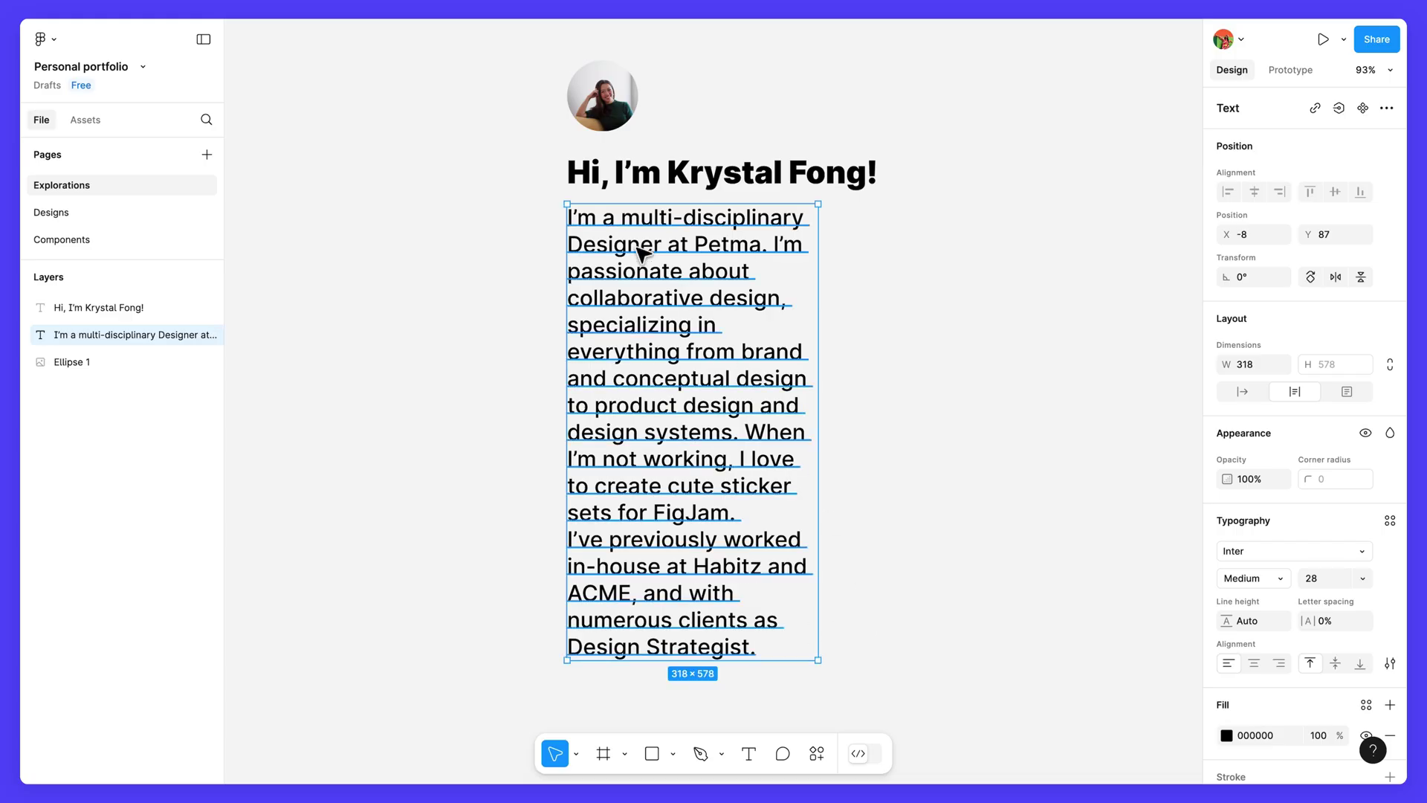
Step: Bold 'multi-disciplinary Designer' and 'Petma' in the bio paragraph
double_click(637, 249)
drag(623, 218, 662, 246)
click(1240, 578)
click(1256, 619)
double_click(728, 244)
click(1269, 578)
click(1273, 620)
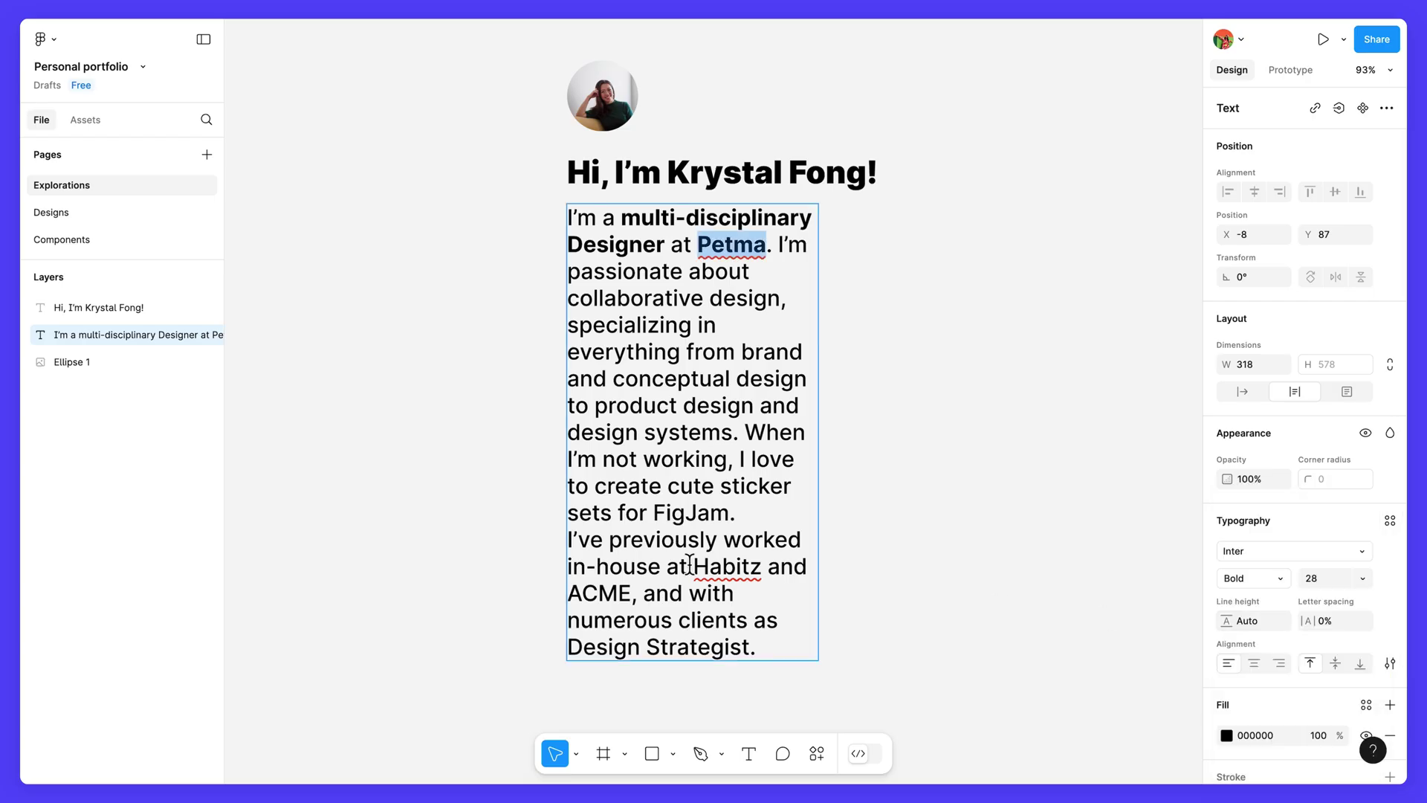
Step: Bold 'Habitz', 'ACME' and 'Design Strategist' in the bio, then stop editing
double_click(725, 567)
click(1250, 578)
click(1256, 620)
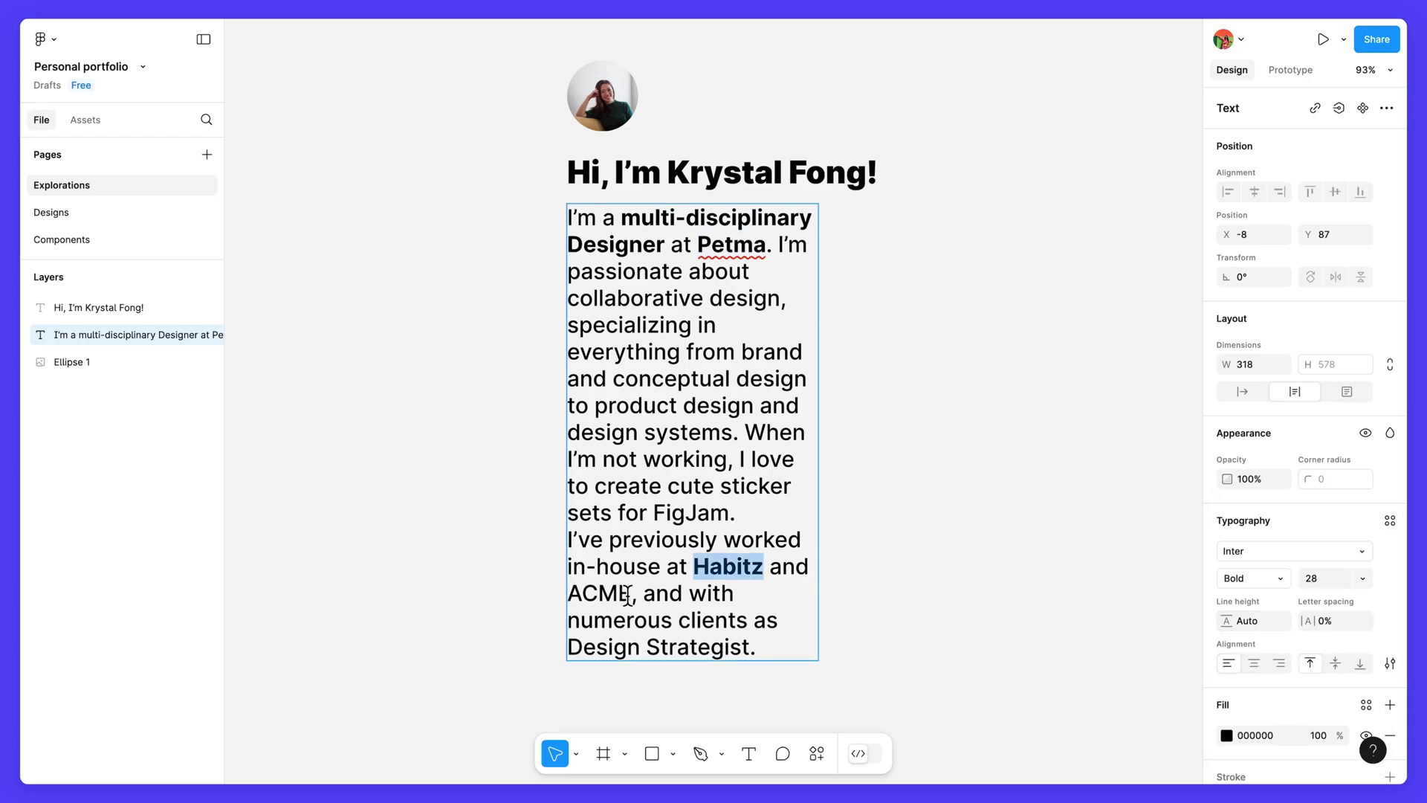
double_click(599, 593)
click(1256, 579)
click(1266, 618)
drag(755, 647, 562, 645)
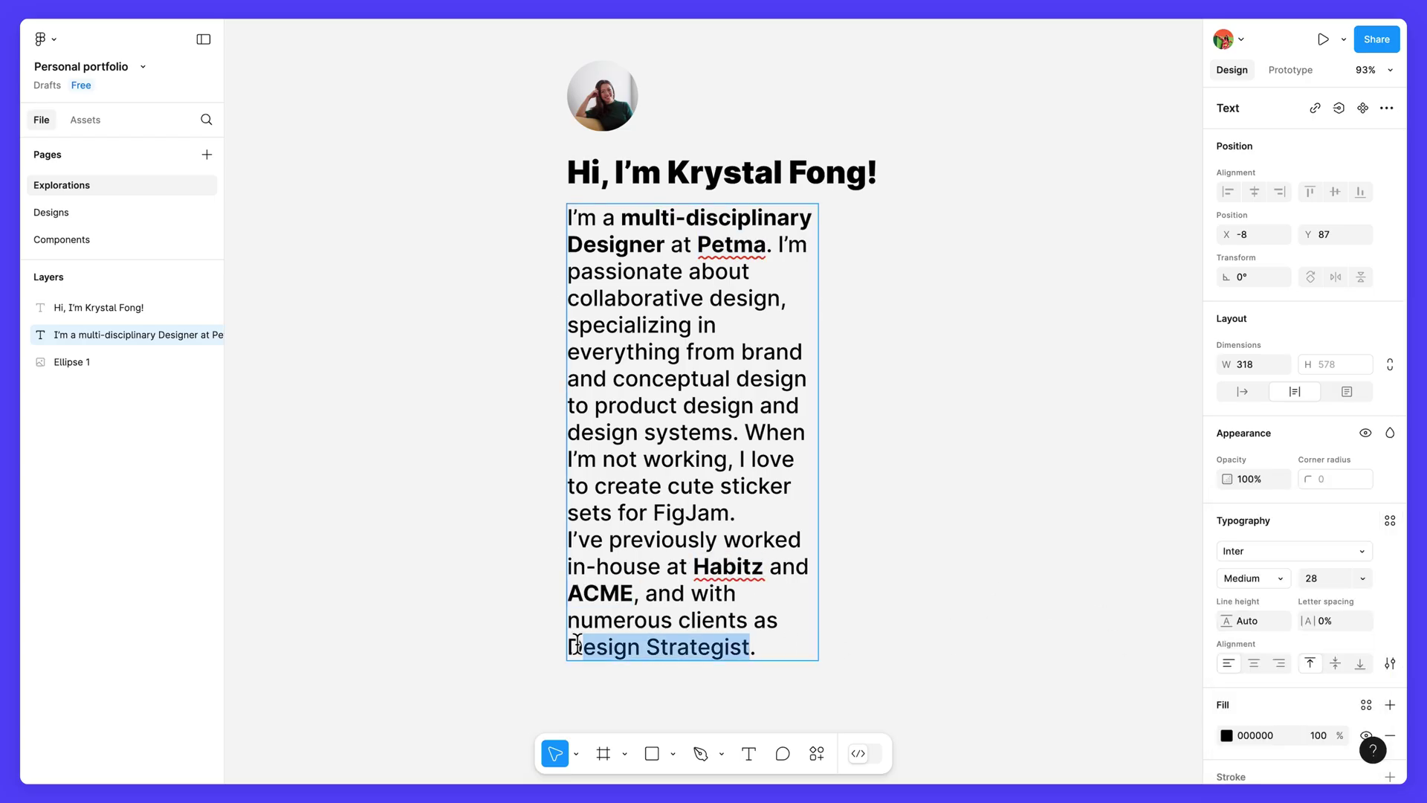
click(1261, 579)
click(1273, 618)
key(Escape)
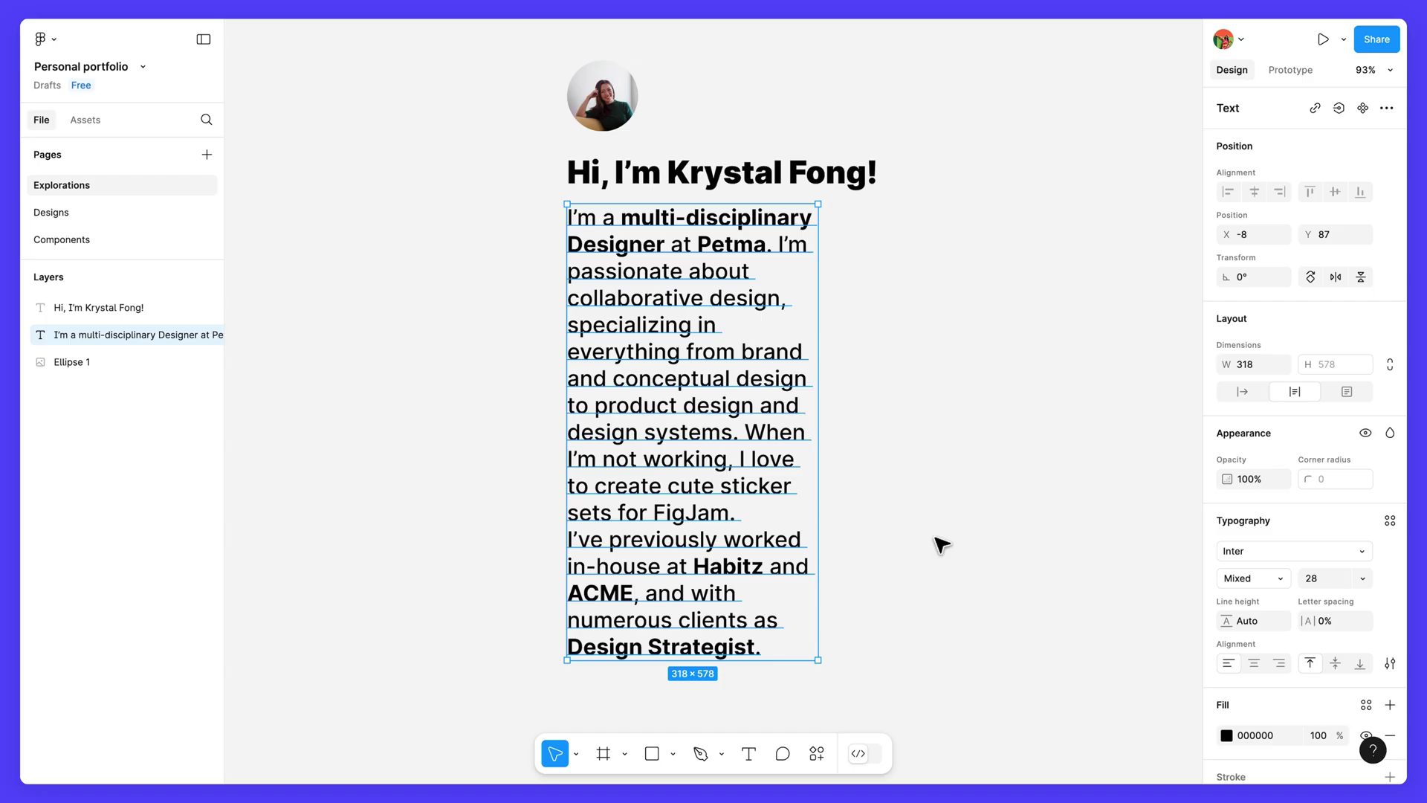
Step: Give the bio text a line height of 38 and paragraph spacing of 16
click(1259, 616)
text(38)
key(Return)
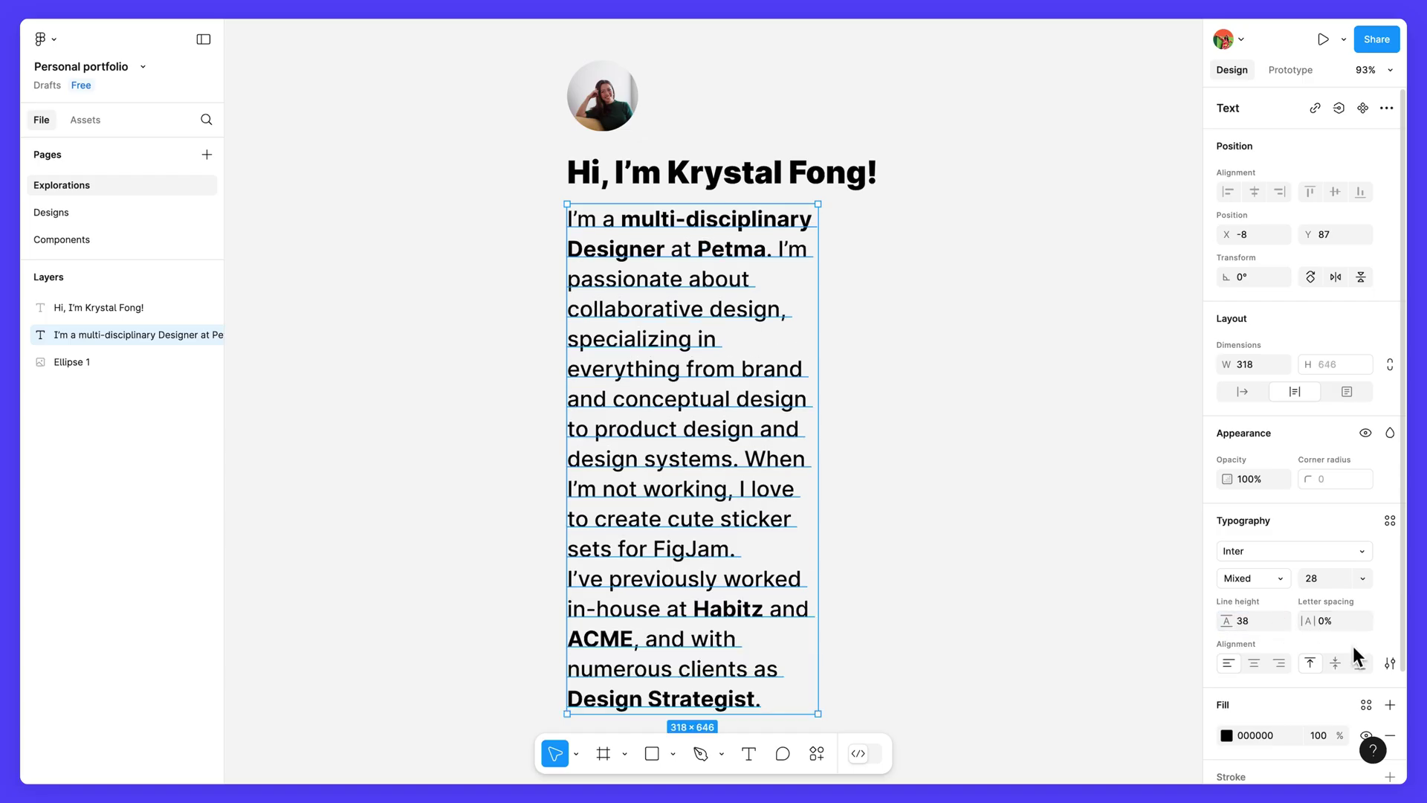
click(1386, 662)
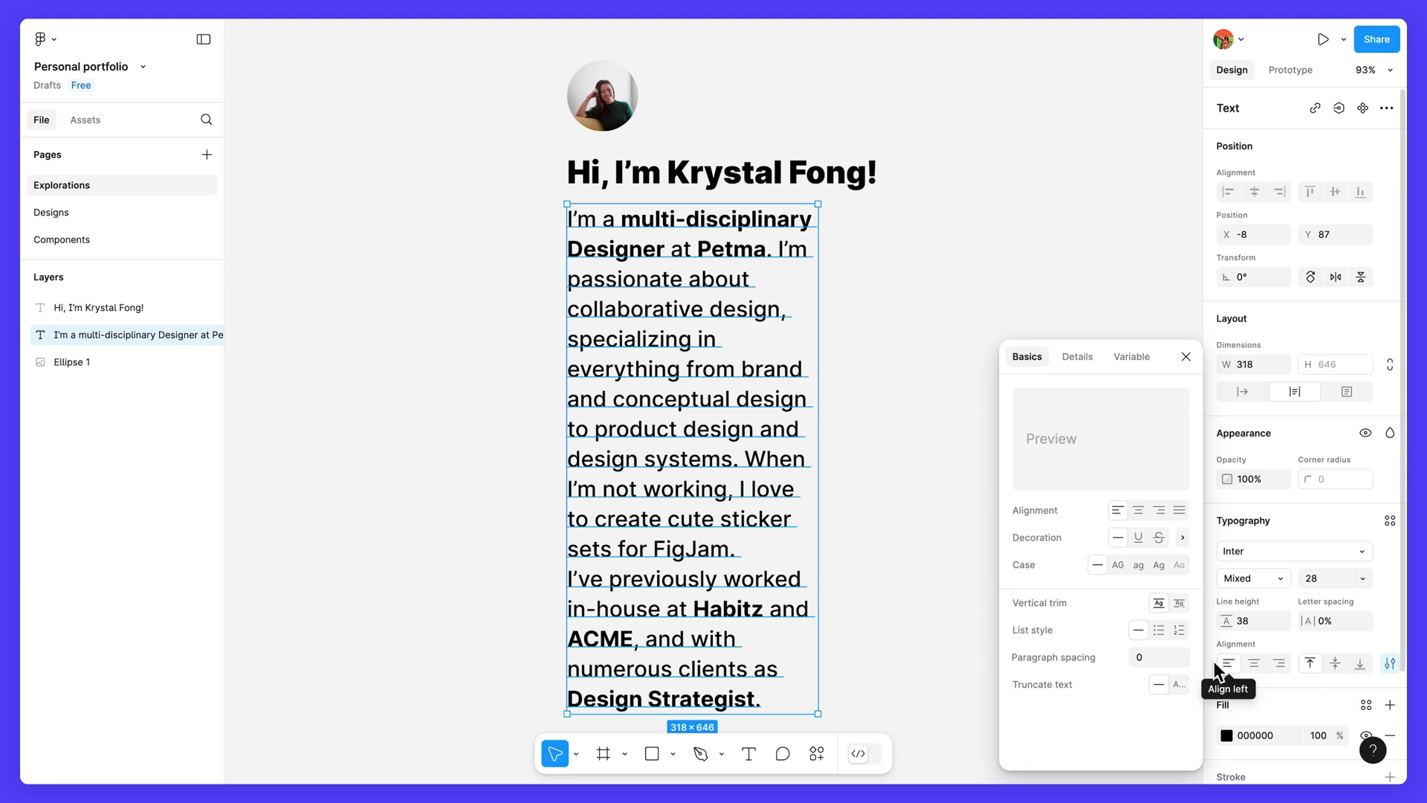
click(1141, 657)
text(16)
key(Return)
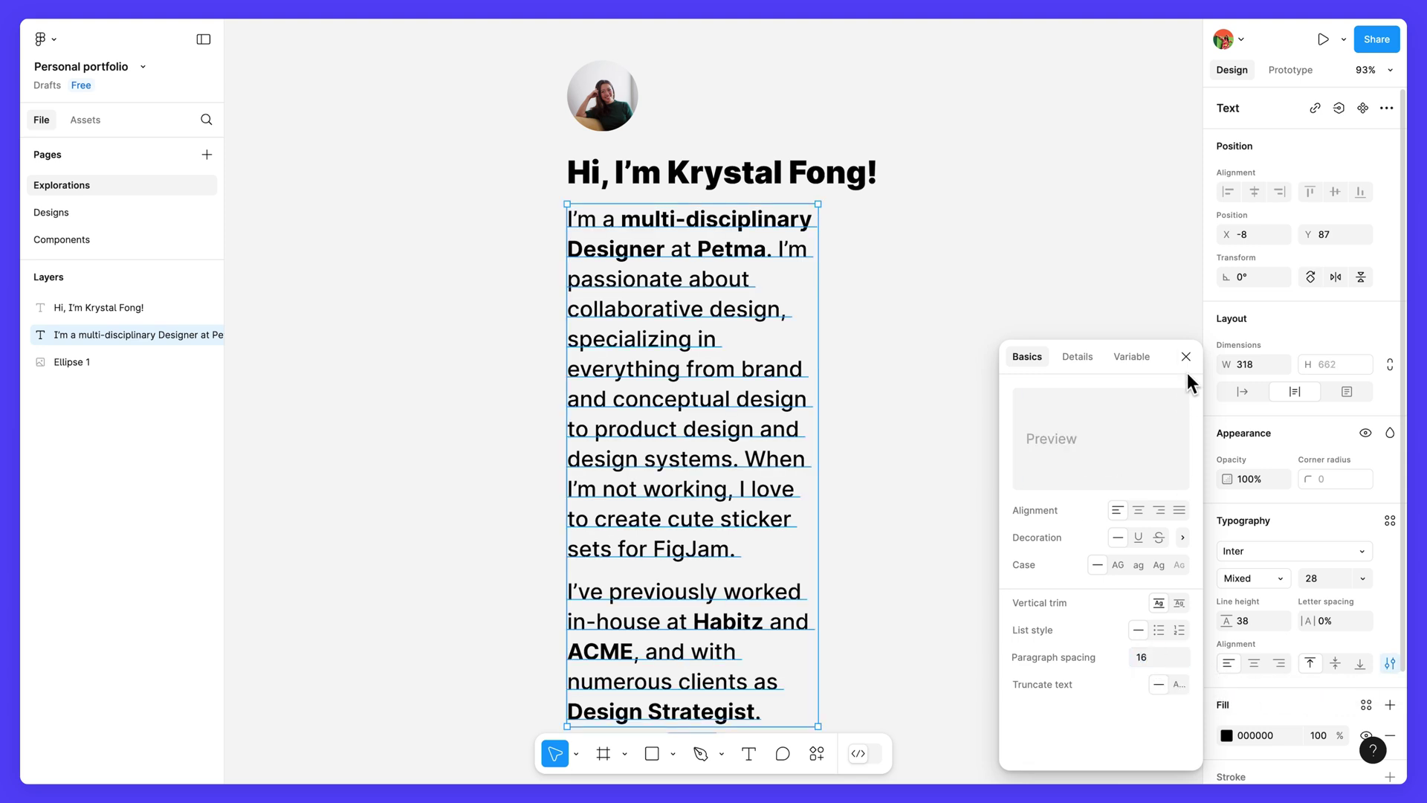
click(1186, 356)
Step: Drag the bio text box's right edge wider so the paragraph reflows into longer lines
scroll(951, 411, down, 2)
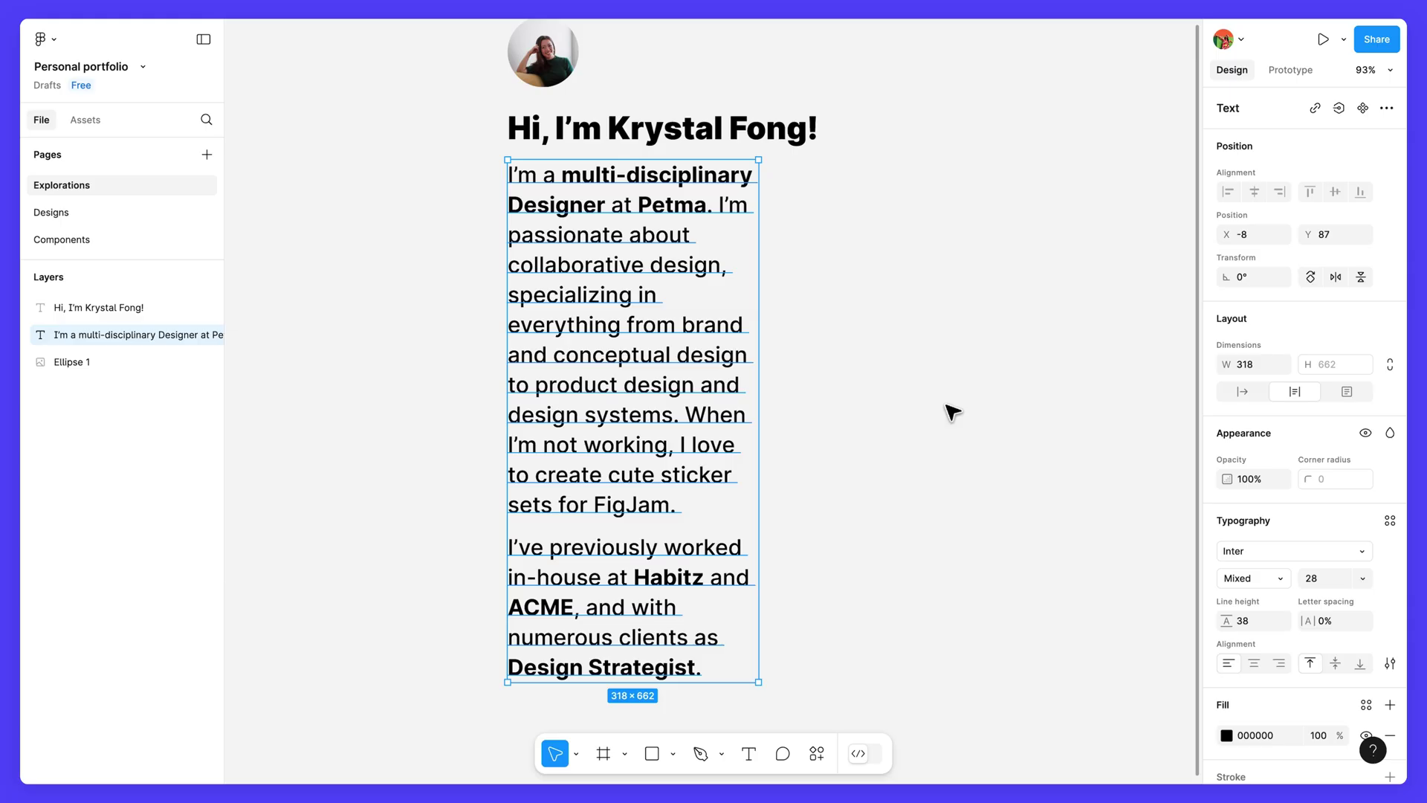
drag(759, 324, 1156, 327)
scroll(1156, 327, up, 3)
scroll(1156, 328, right, 2)
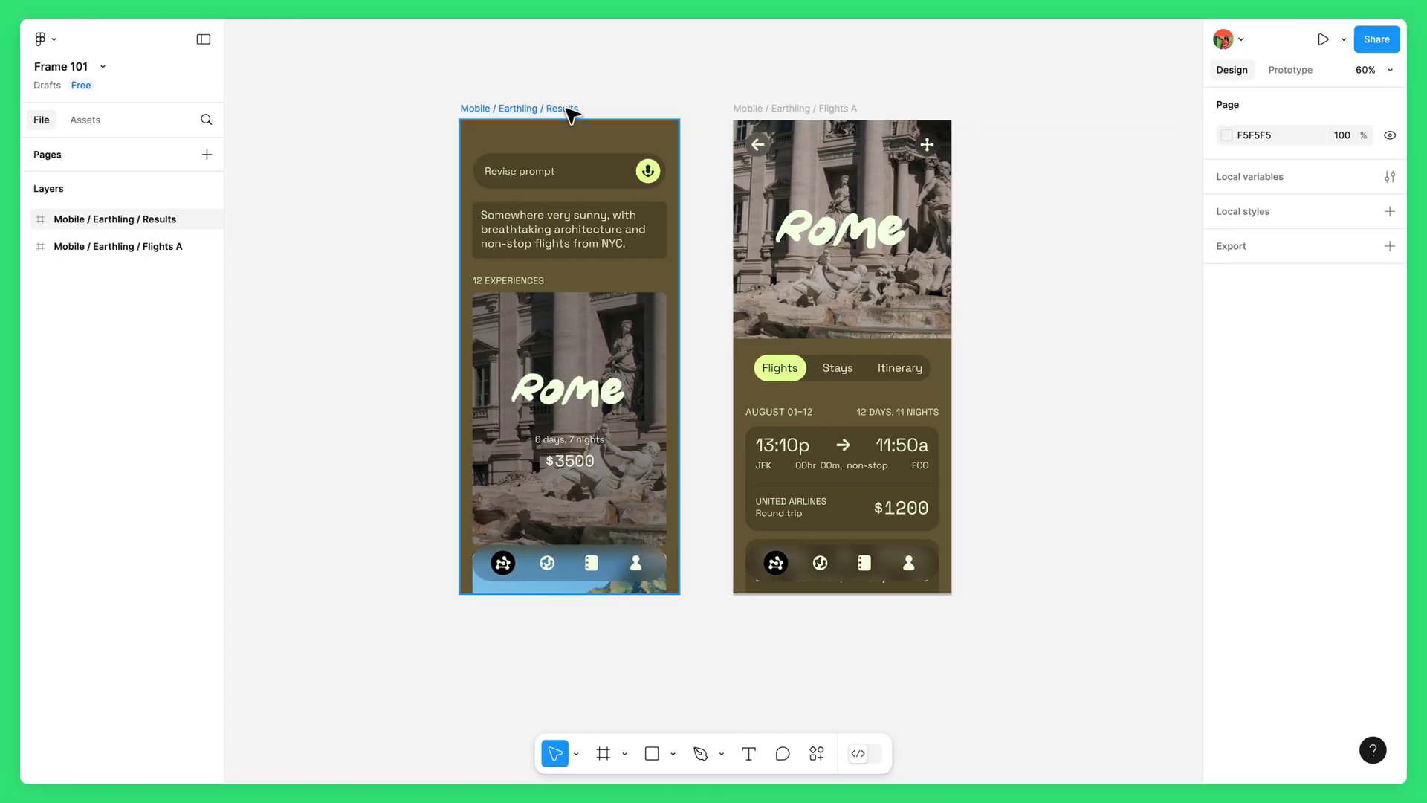
Step: Nudge the Results screen and expand its Bottom Nav and Input layers, selecting BUtton
mouse_move(571, 114)
mouse_down()
mouse_move(516, 105)
mouse_move(519, 86)
mouse_move(557, 99)
mouse_move(549, 113)
mouse_up()
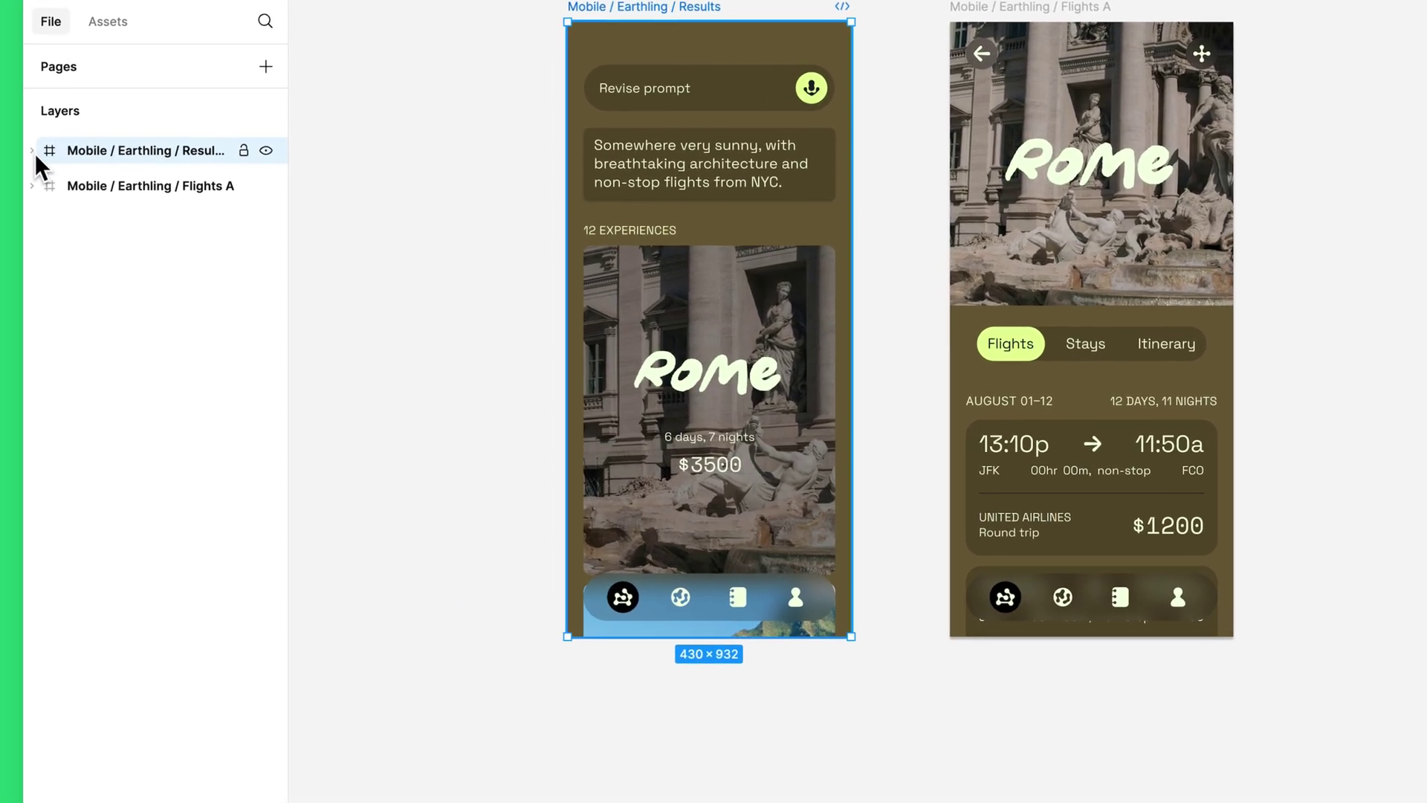
click(32, 151)
click(58, 186)
click(58, 362)
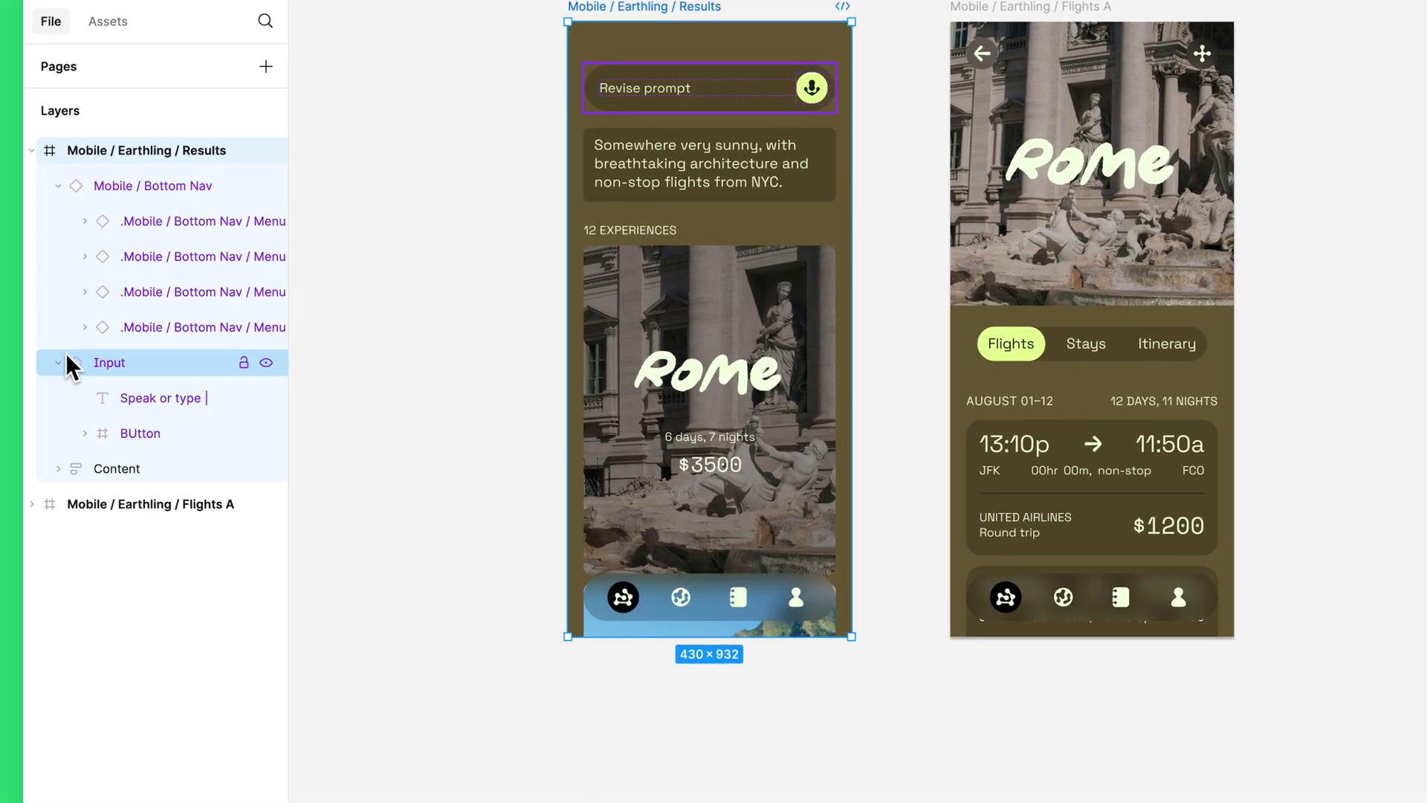
click(129, 426)
Step: Expand the Content, Chat bubble and Cards groups, then select the Flights A frame
click(58, 468)
click(84, 504)
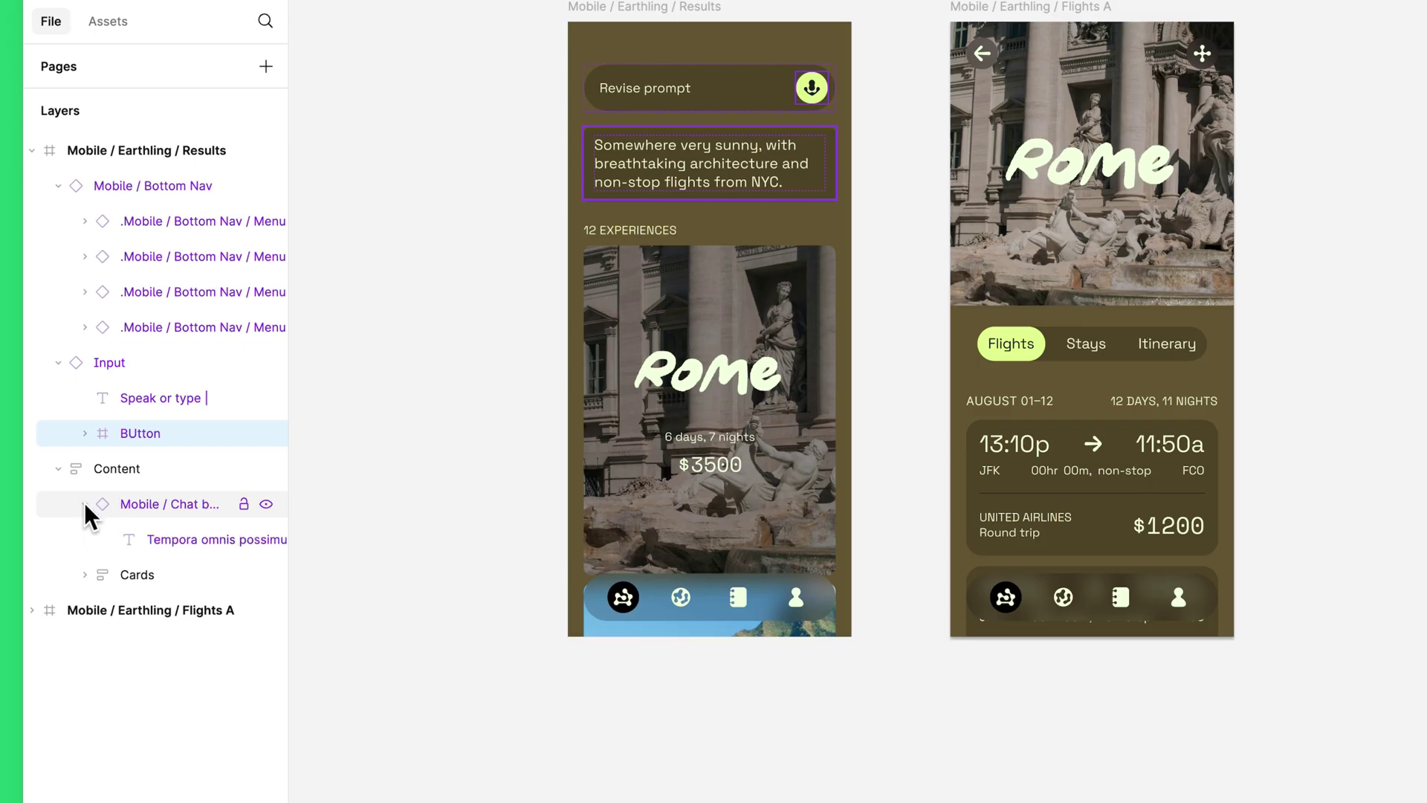
click(85, 575)
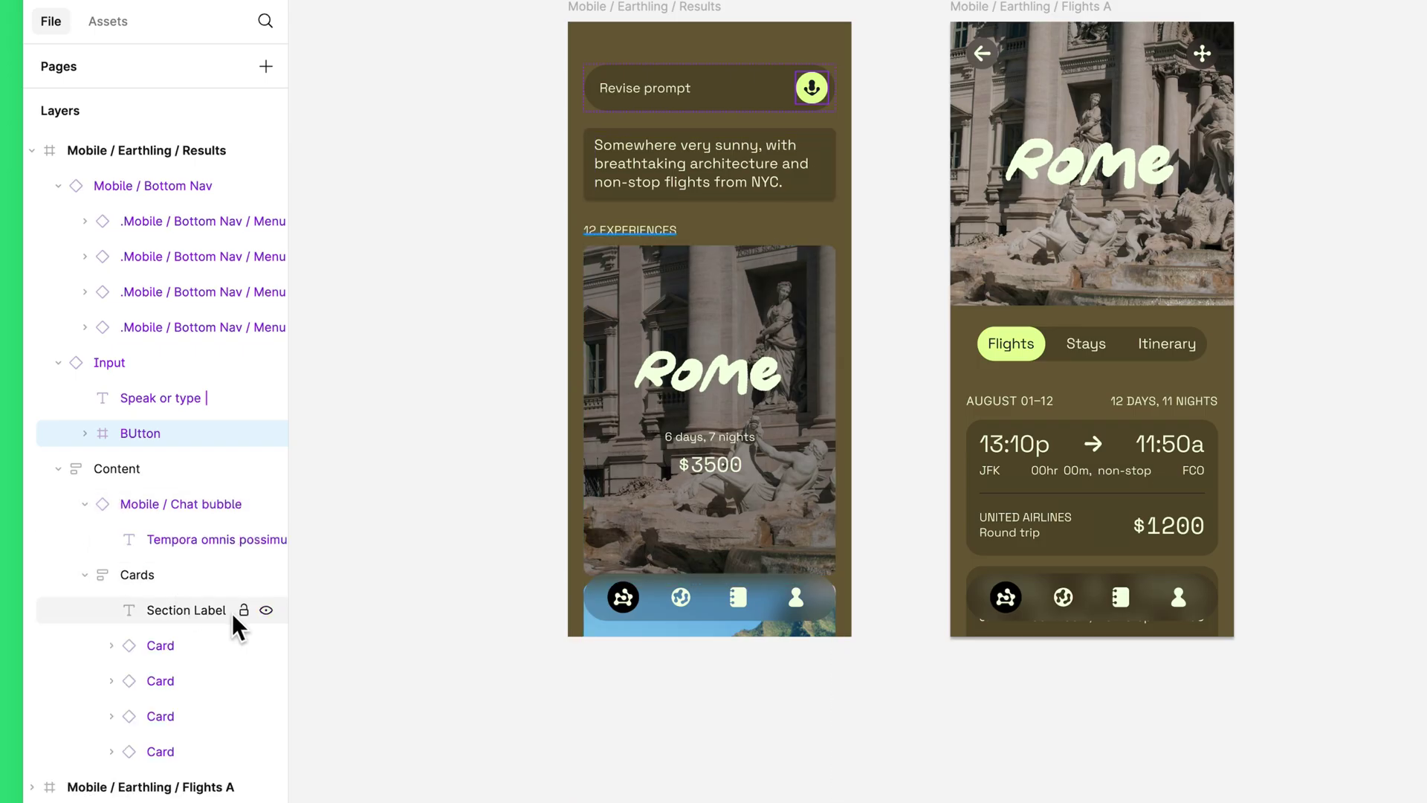
click(232, 612)
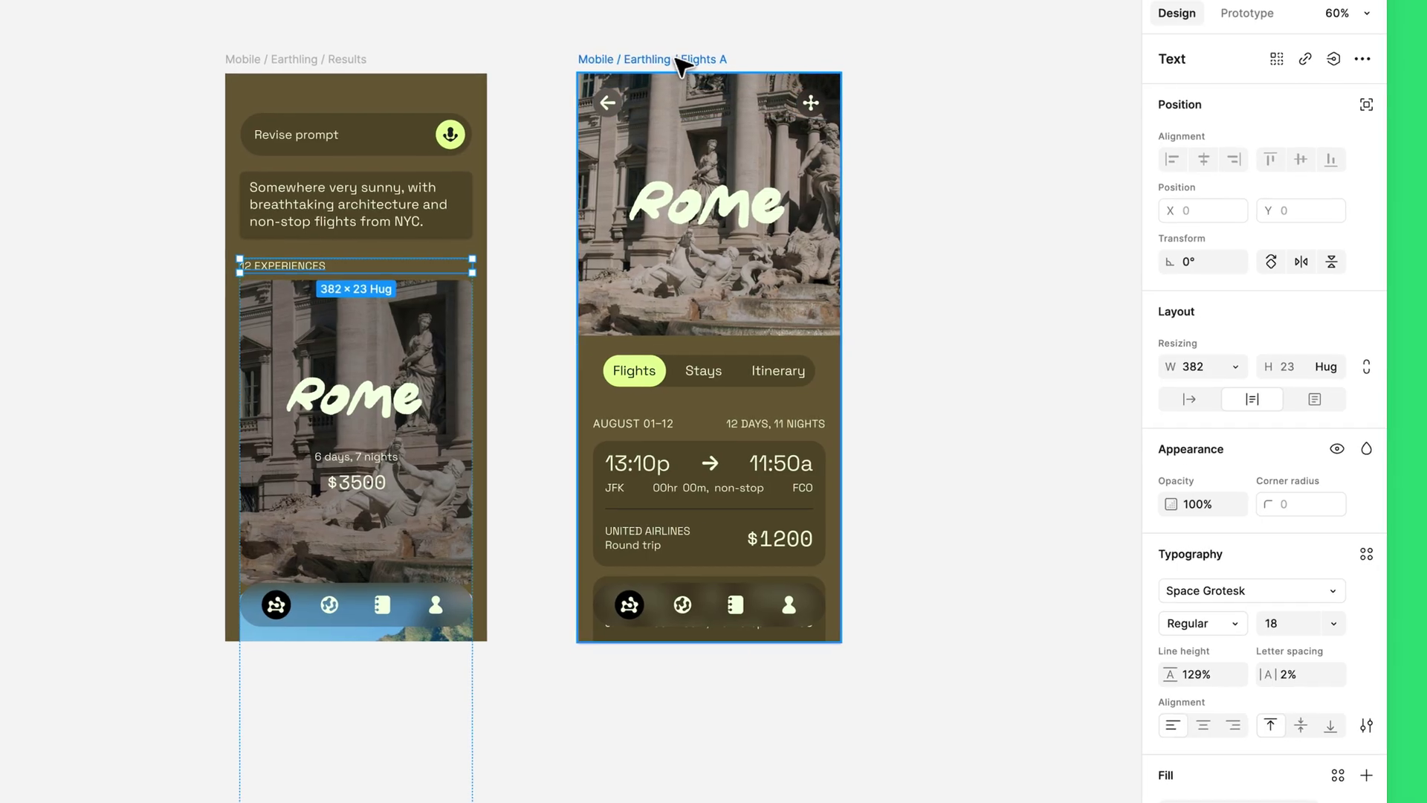
click(1061, 6)
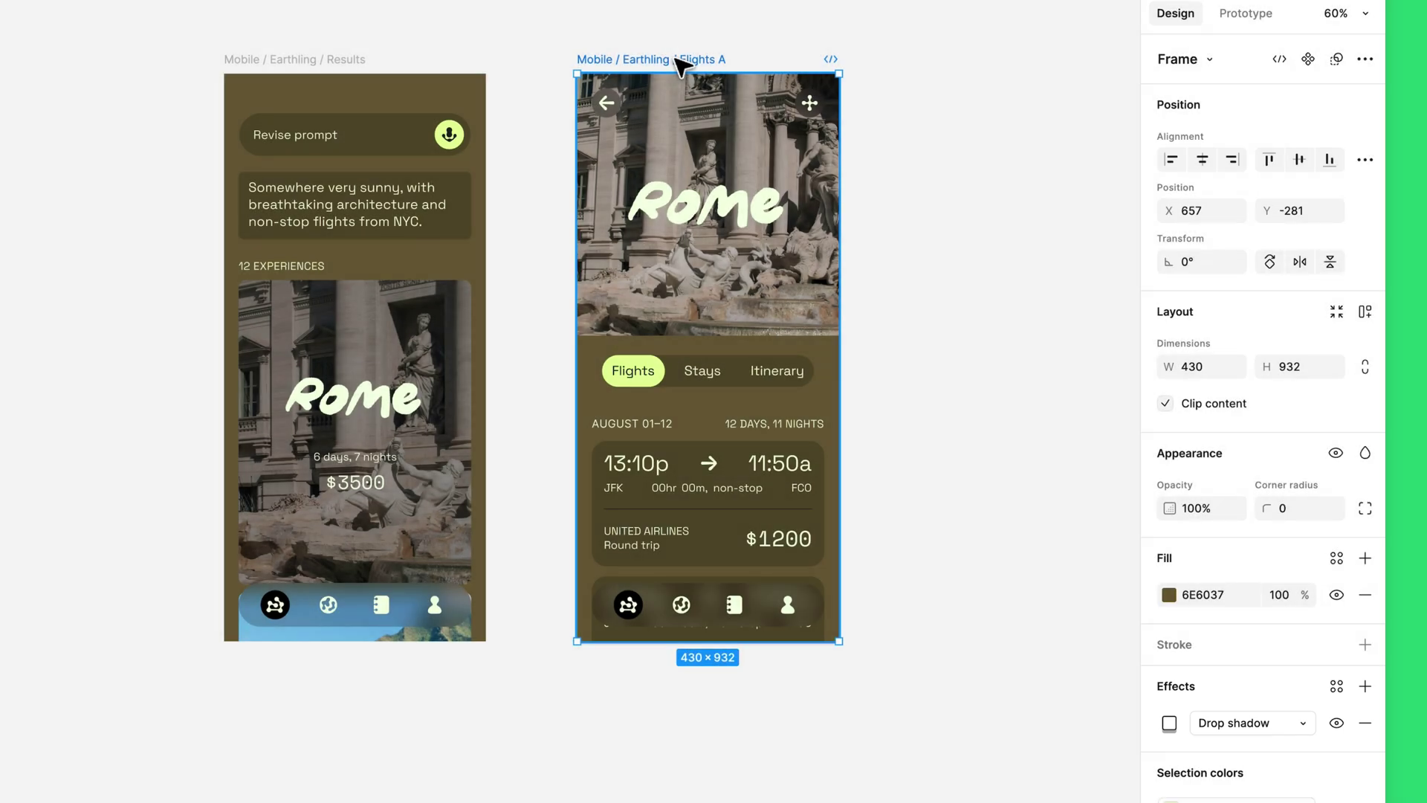
Step: Turn off content clipping and inspect the inner auto-layout content frame's constraints
click(1165, 403)
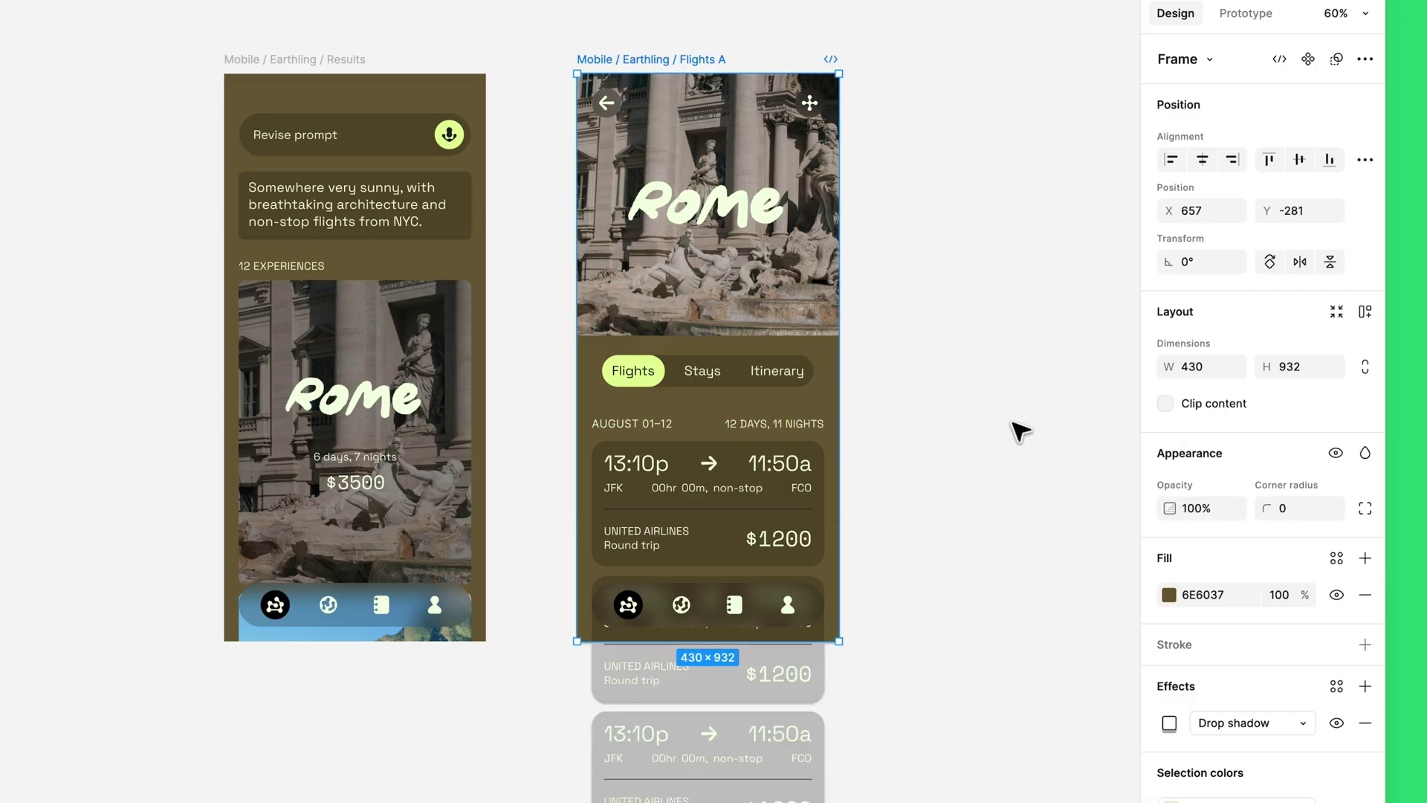
scroll(1020, 430, down, 3)
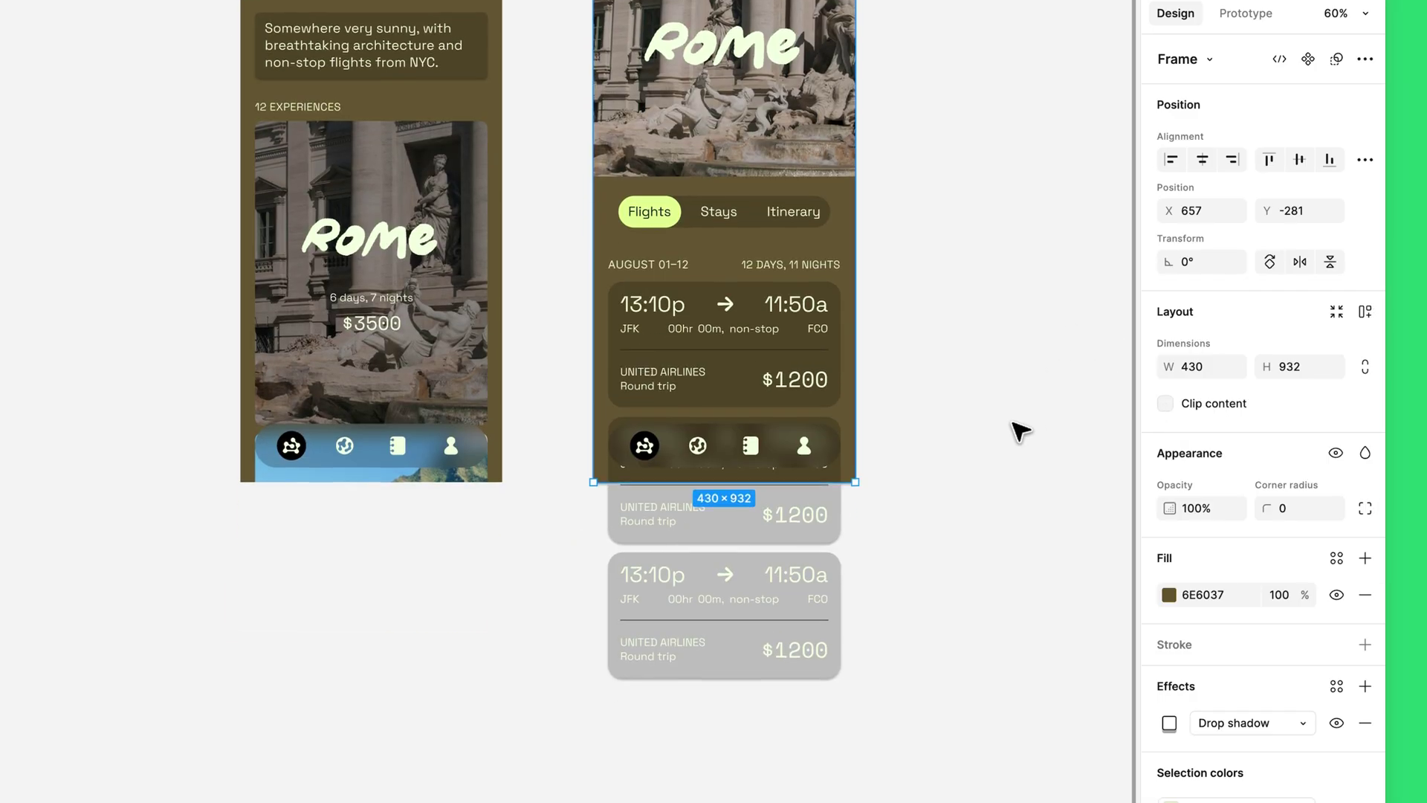
scroll(1019, 430, up, 3)
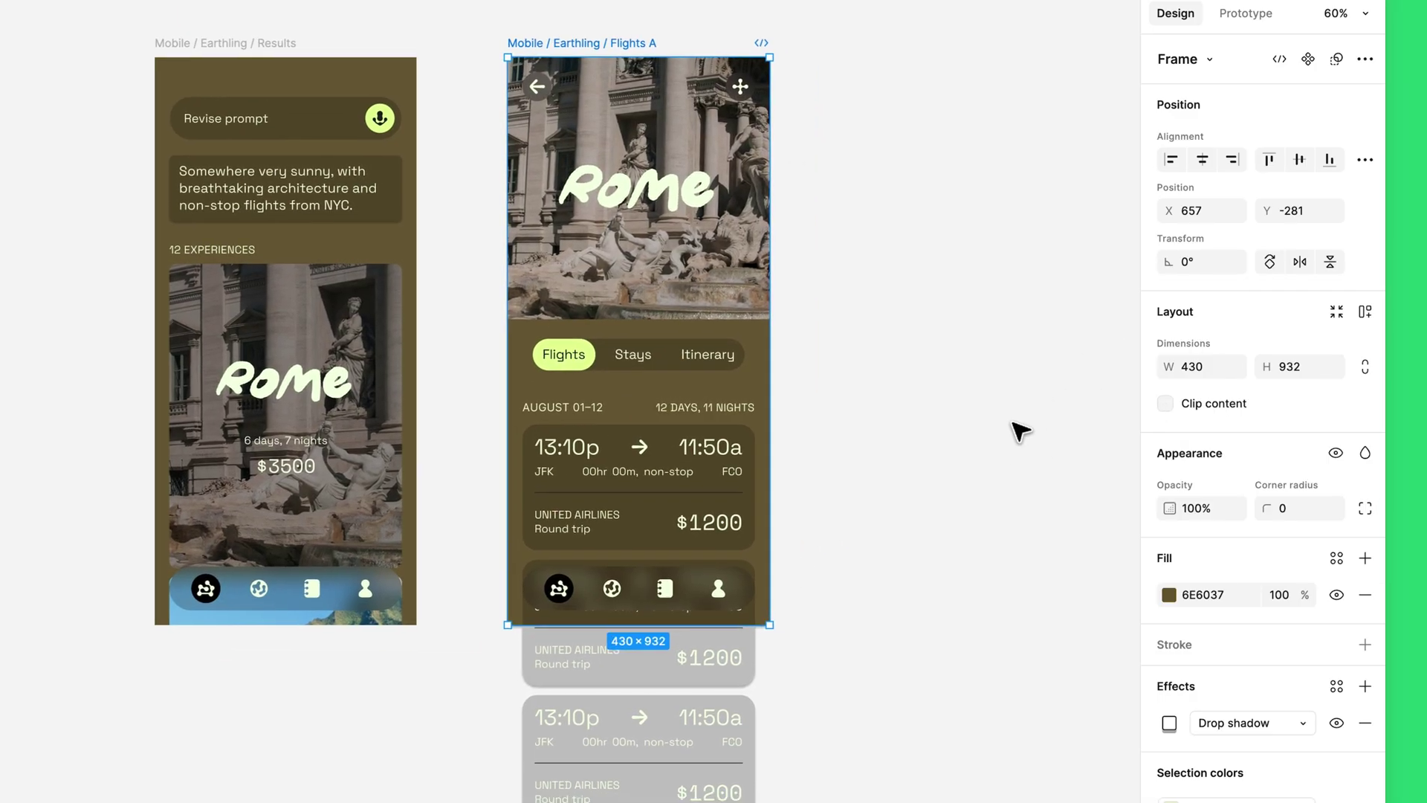
click(753, 437)
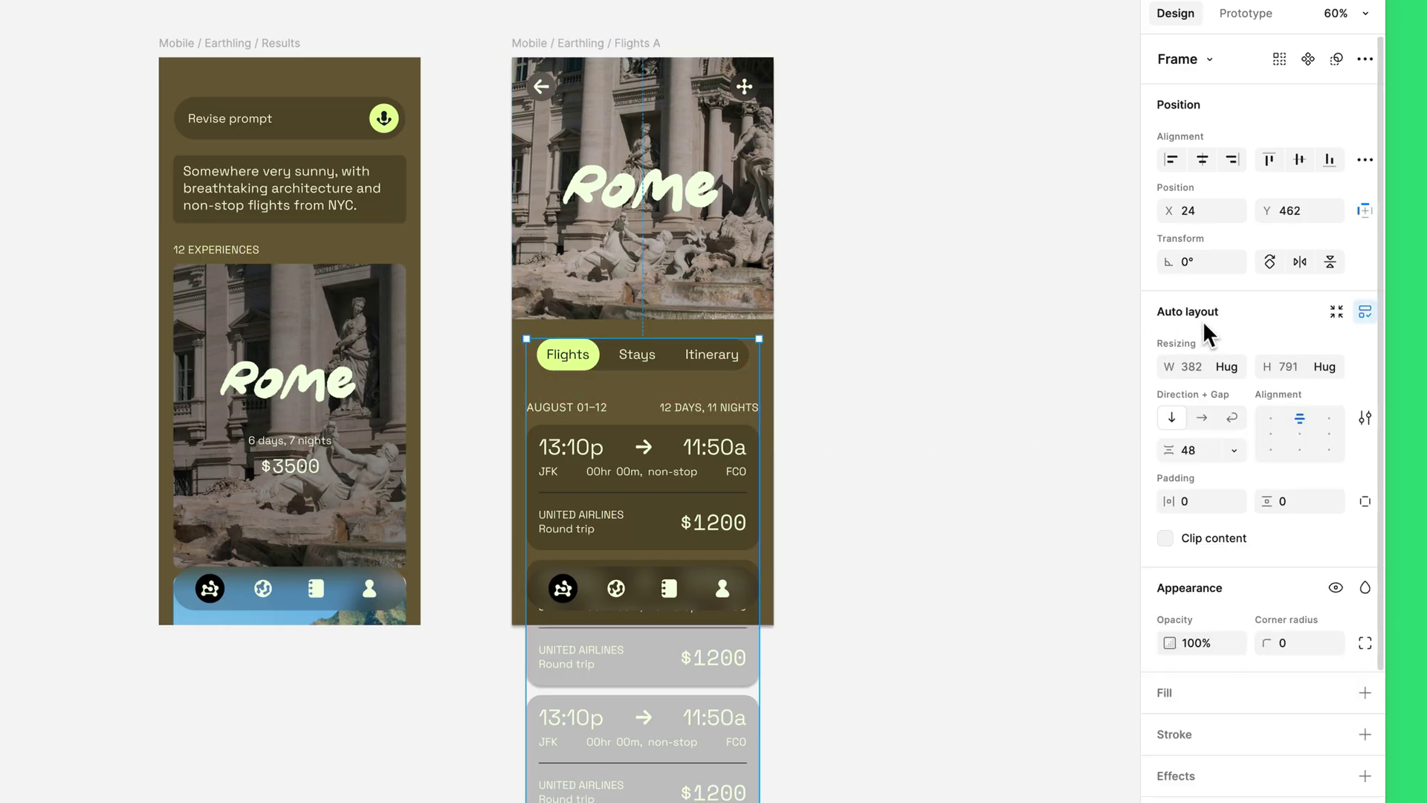
click(1365, 212)
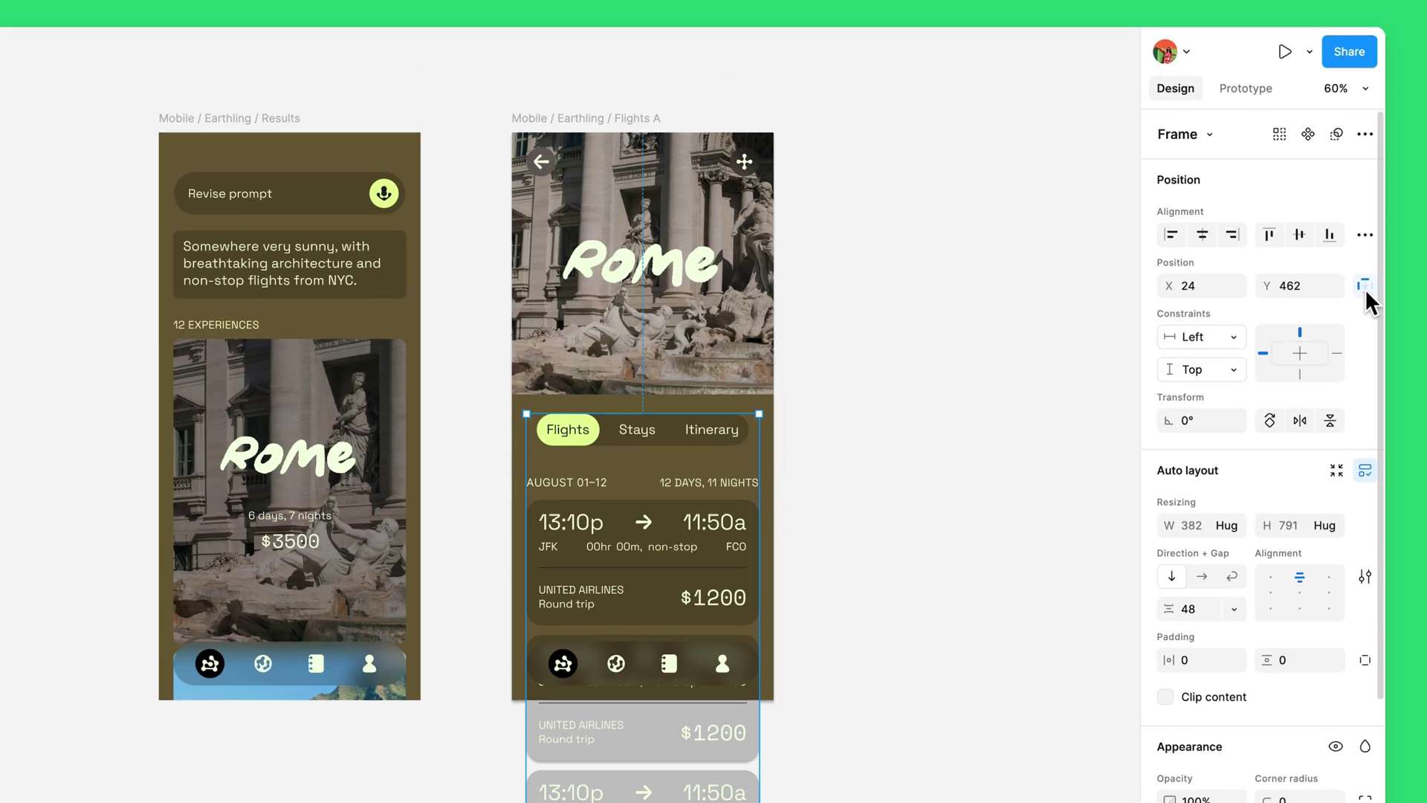
Step: Connect the Rome experience card to the Flights A screen as a prototype interaction
click(1256, 15)
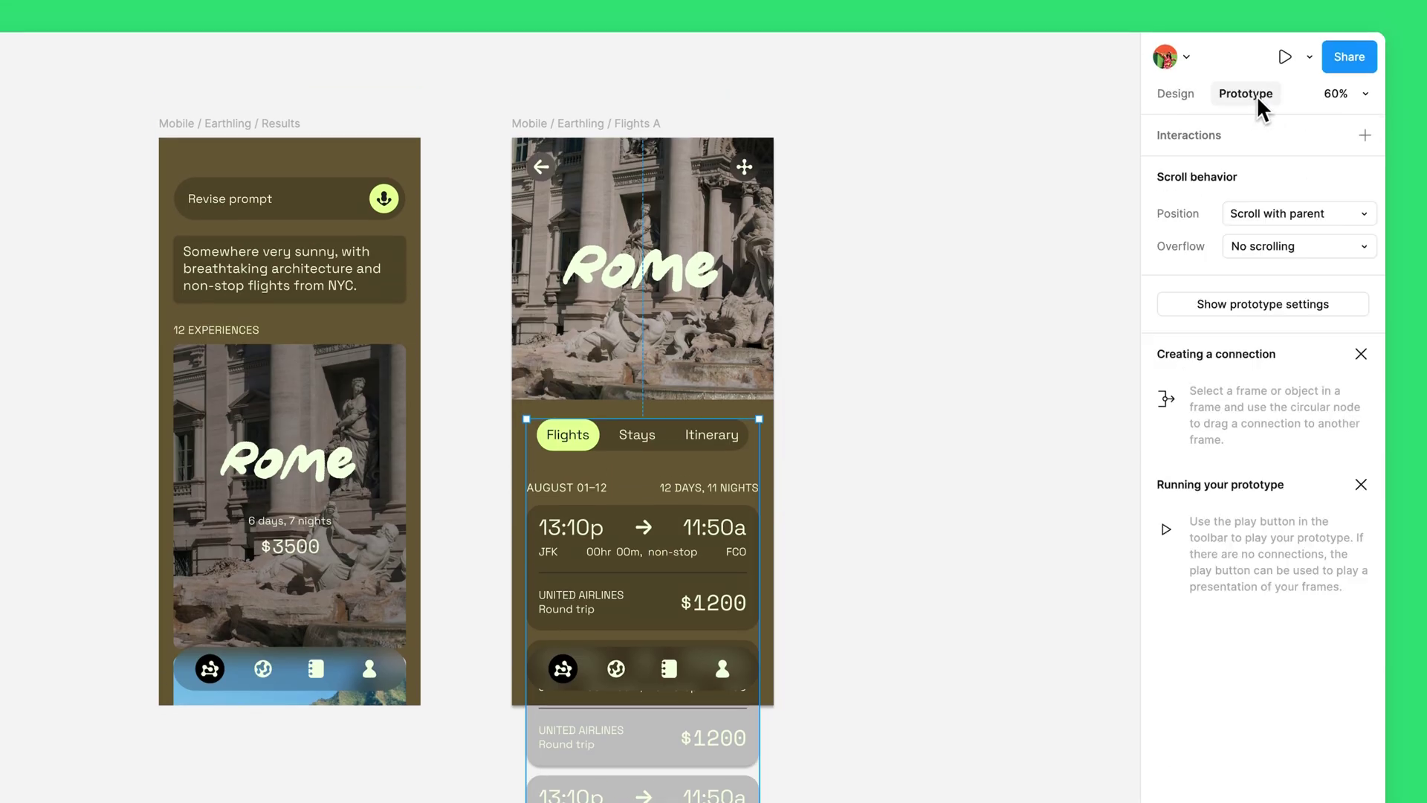
click(394, 446)
drag(409, 496, 523, 423)
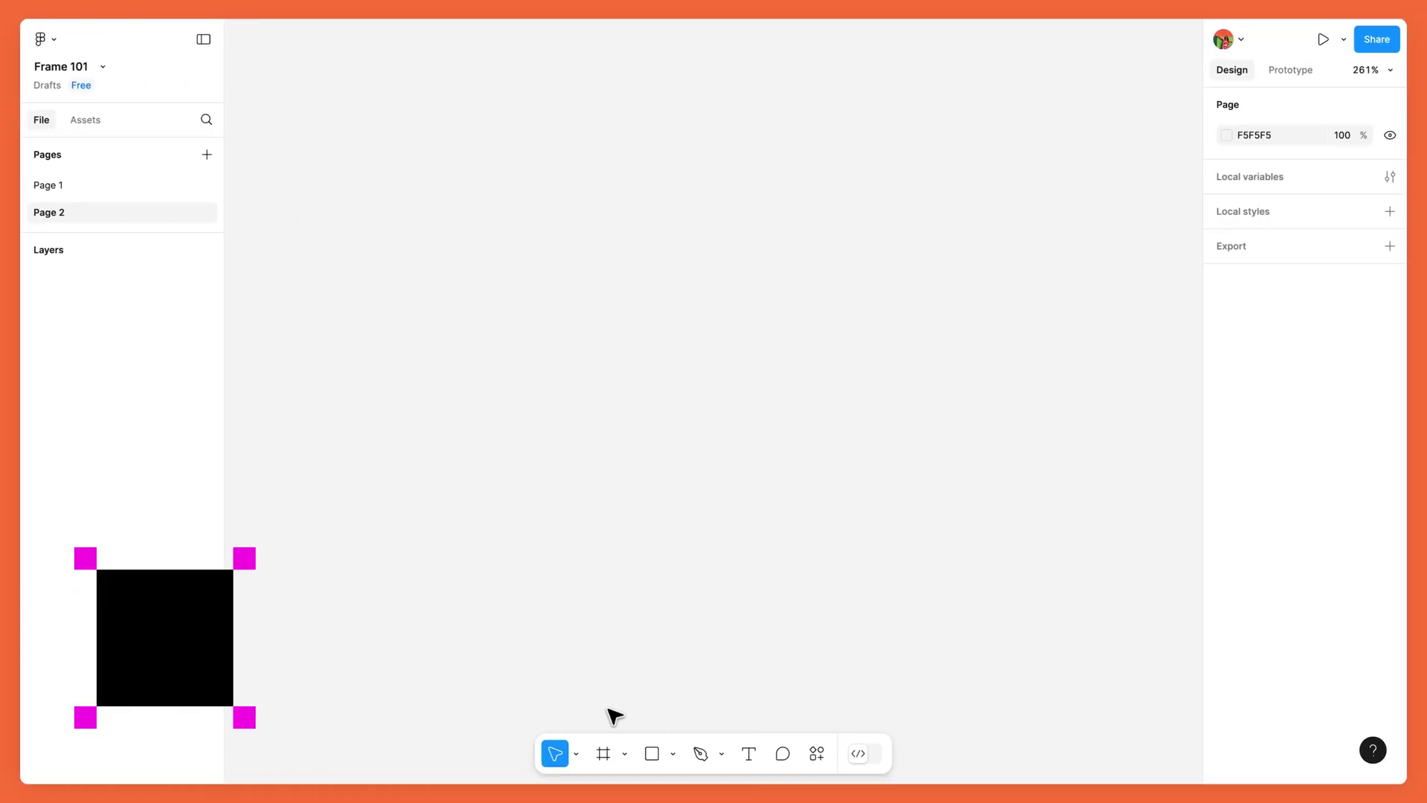
Step: Place a default 100×100 Frame 1 and draw a larger Frame 2 to its right
click(604, 754)
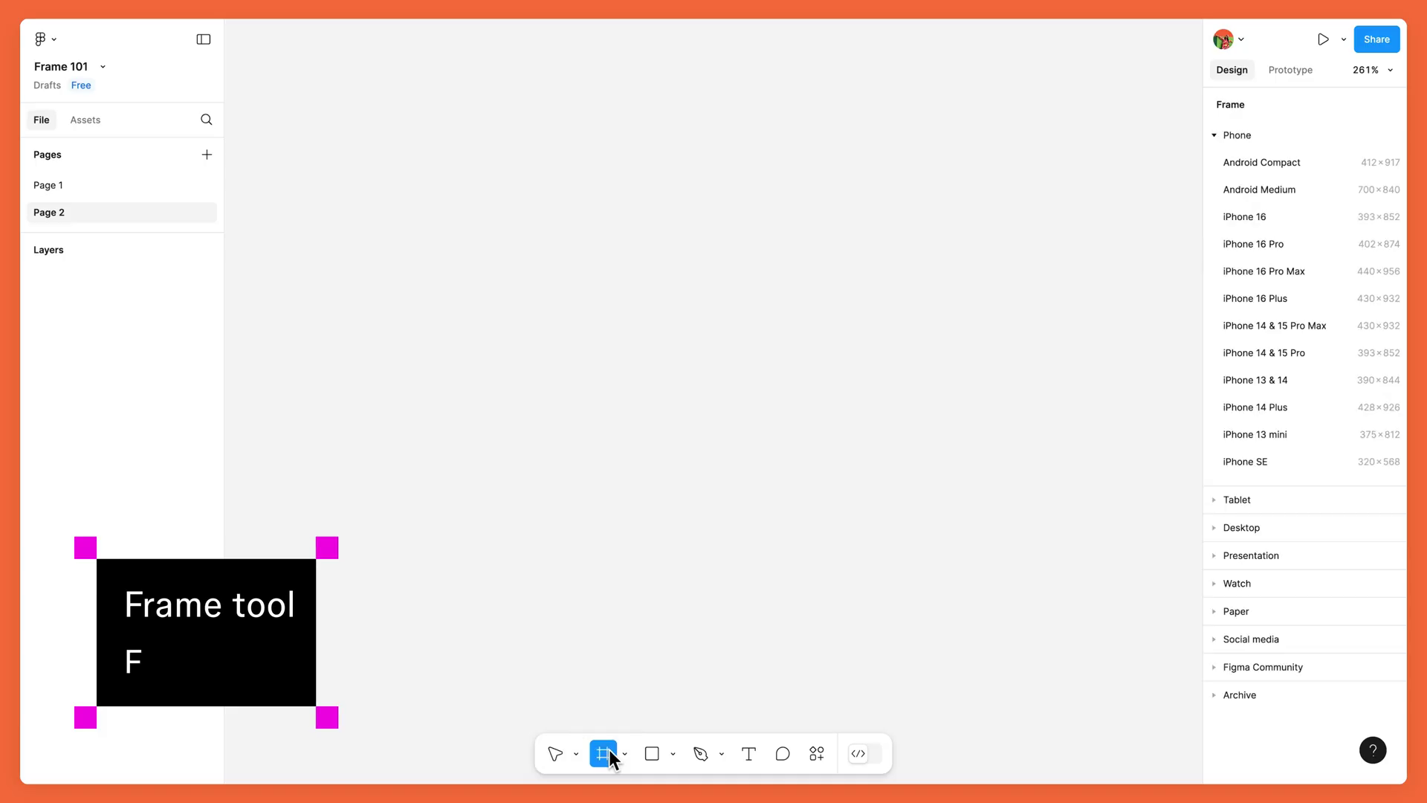
click(545, 363)
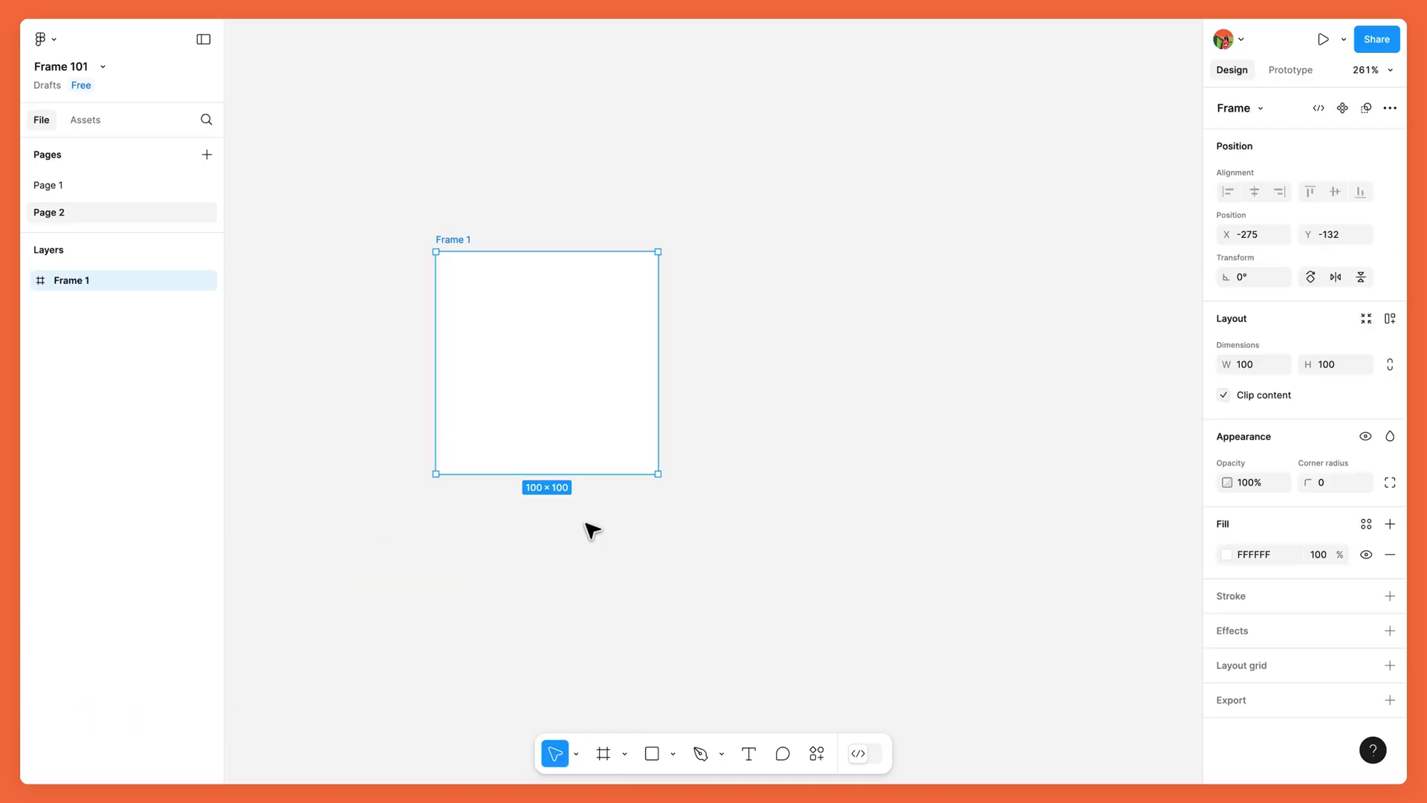
click(606, 753)
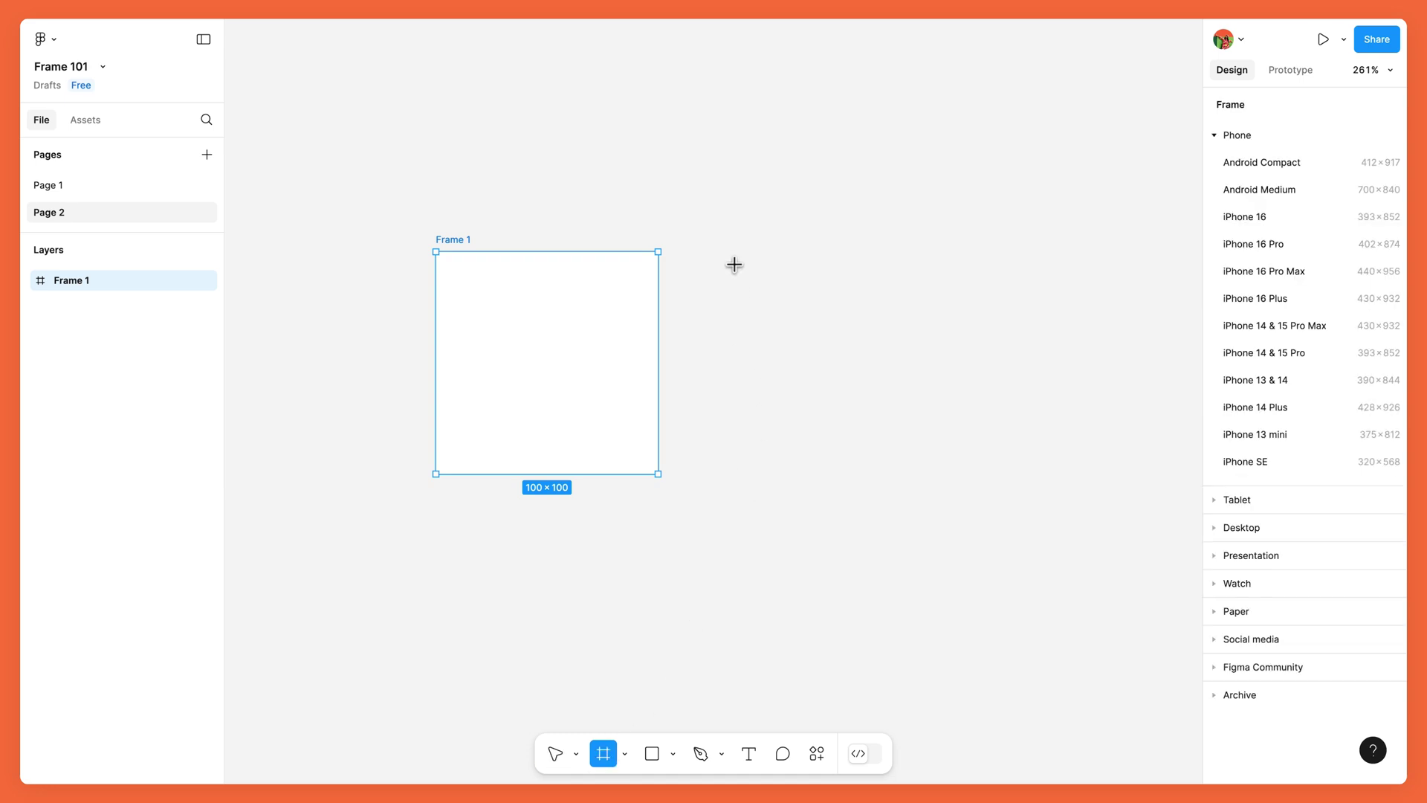
drag(734, 258, 1118, 547)
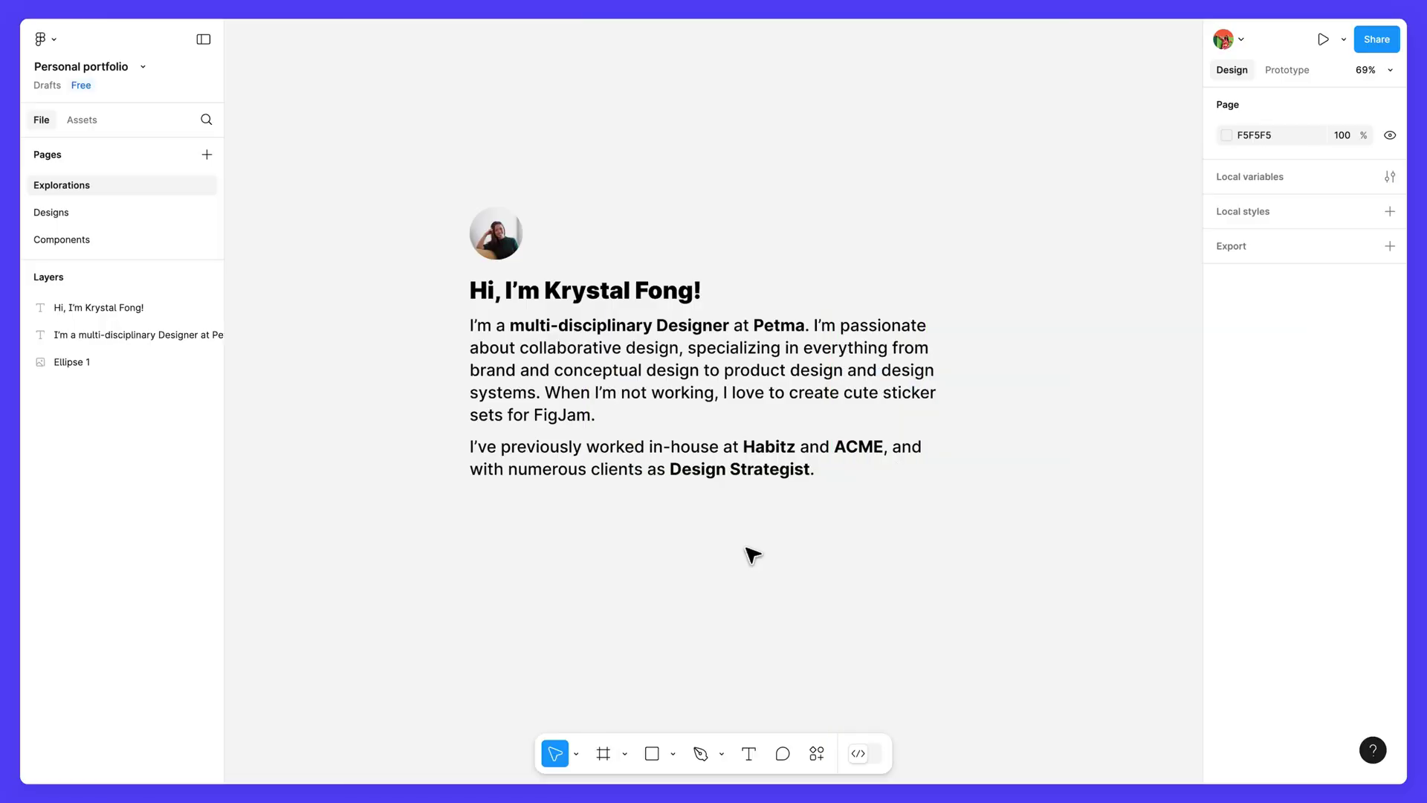
Step: Draw Frame 1 around the avatar, name and bio, then check its children and visibility
click(606, 753)
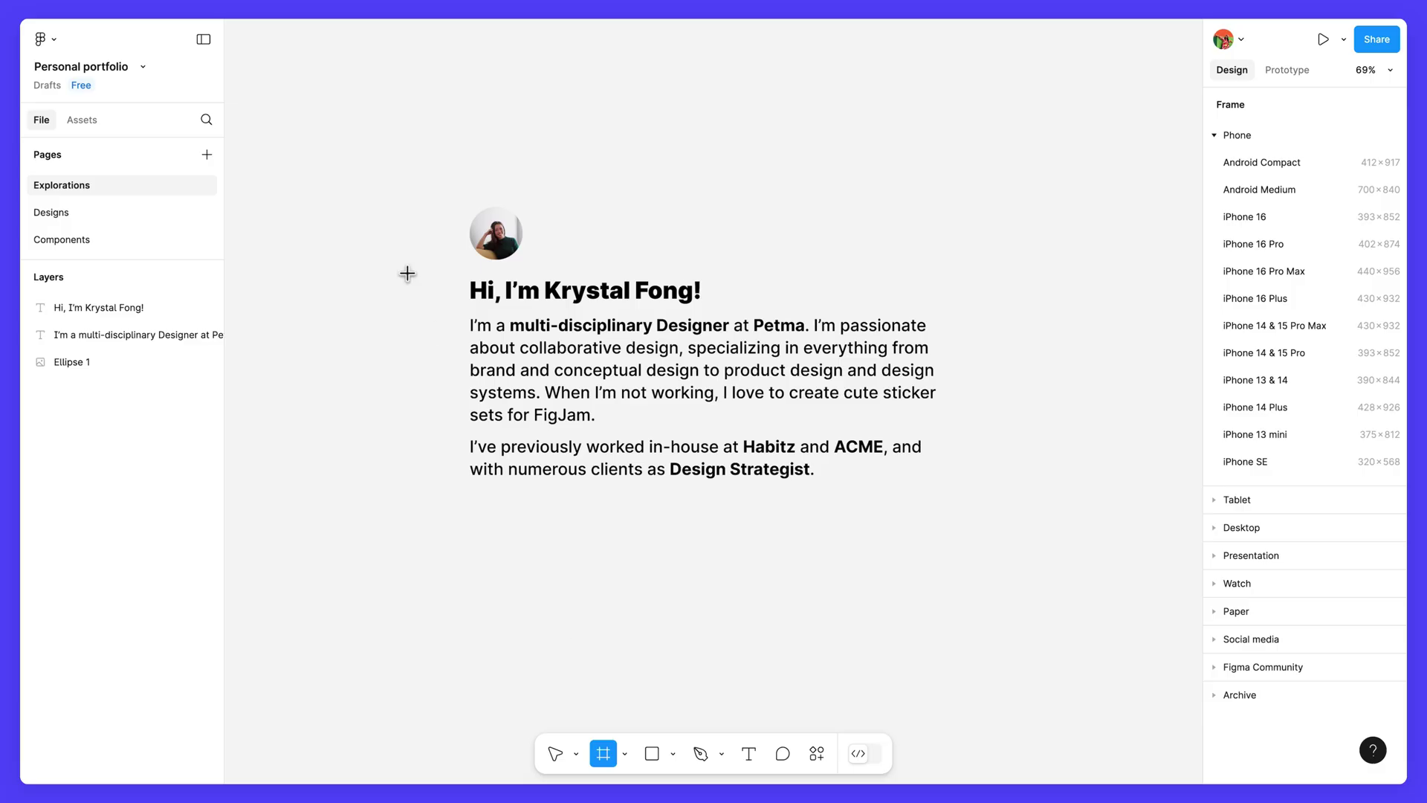
drag(399, 173, 993, 533)
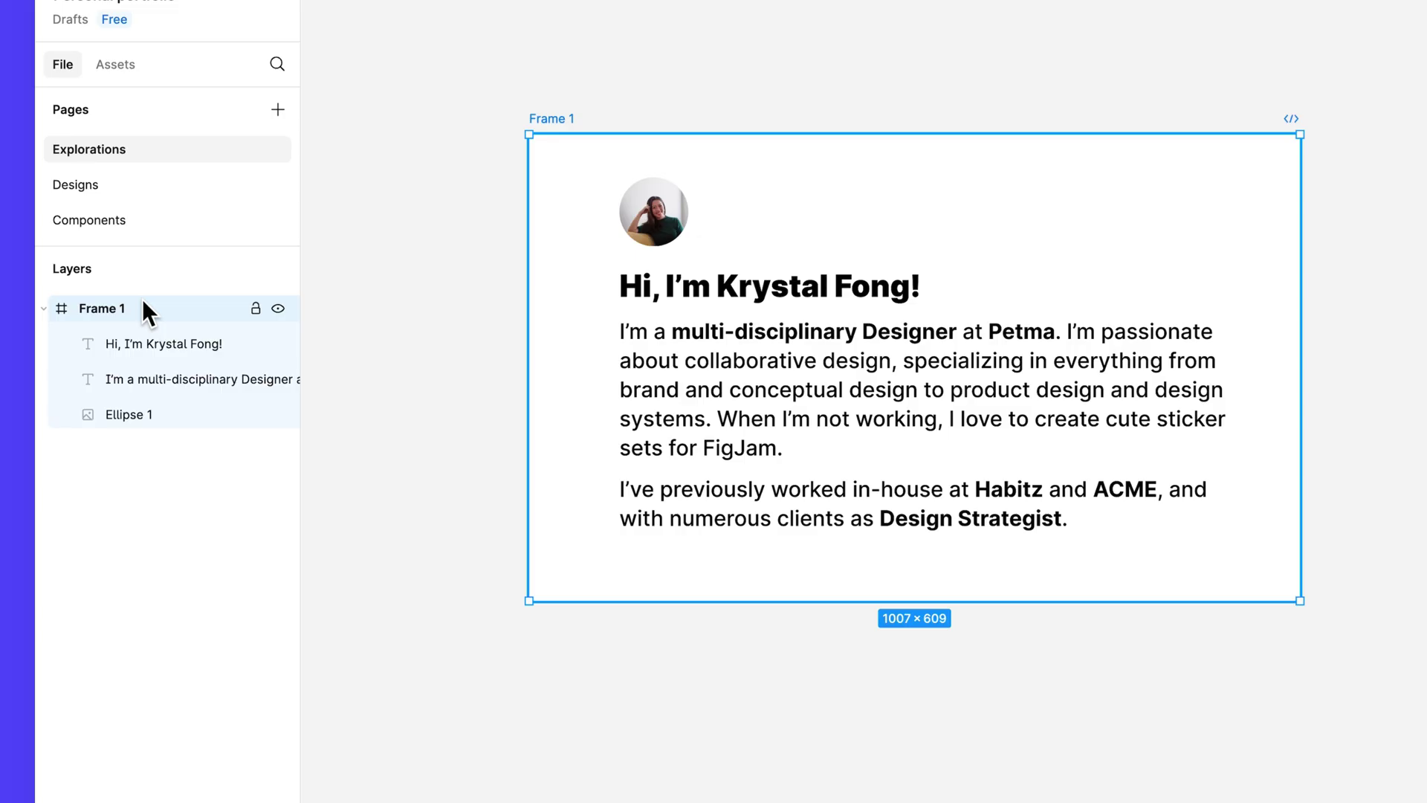
click(43, 308)
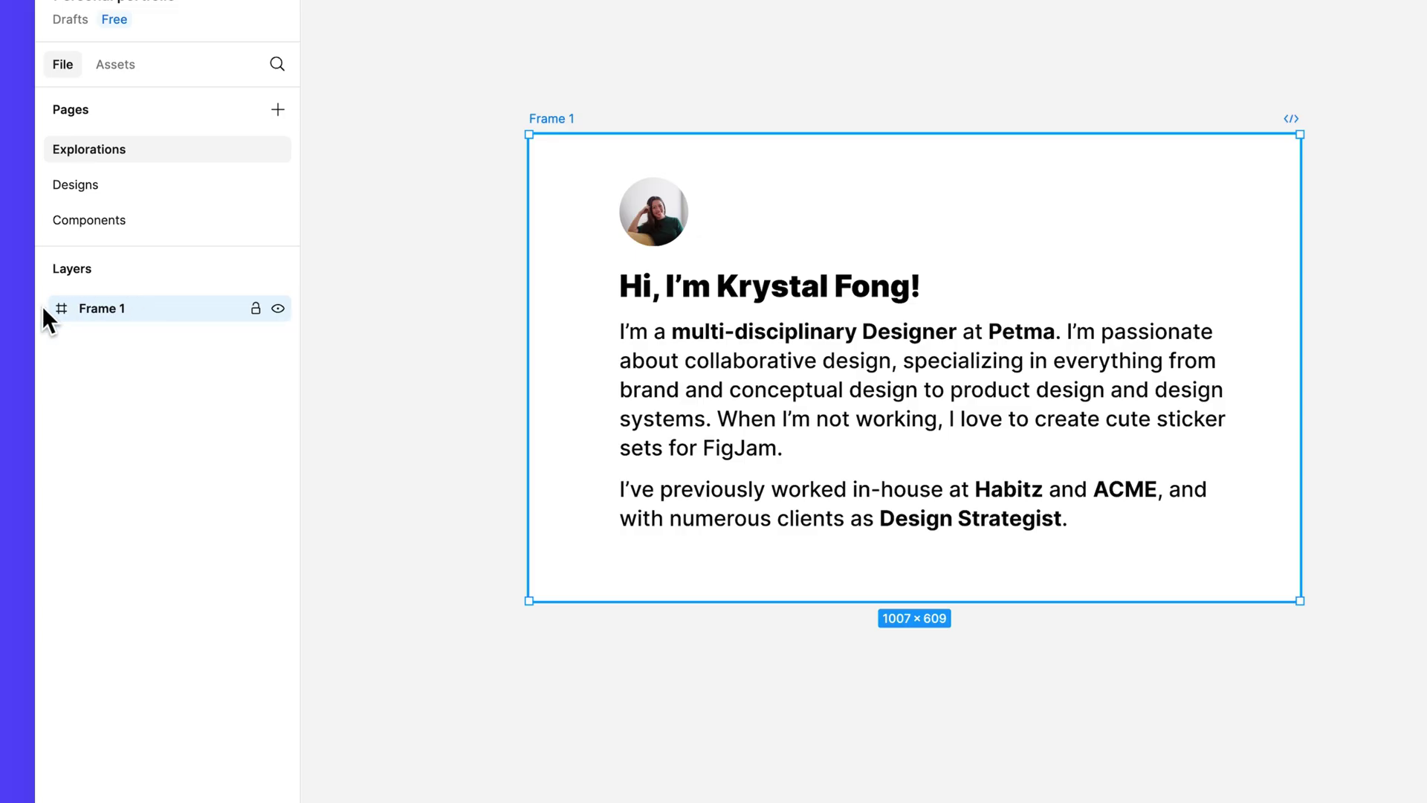
click(44, 308)
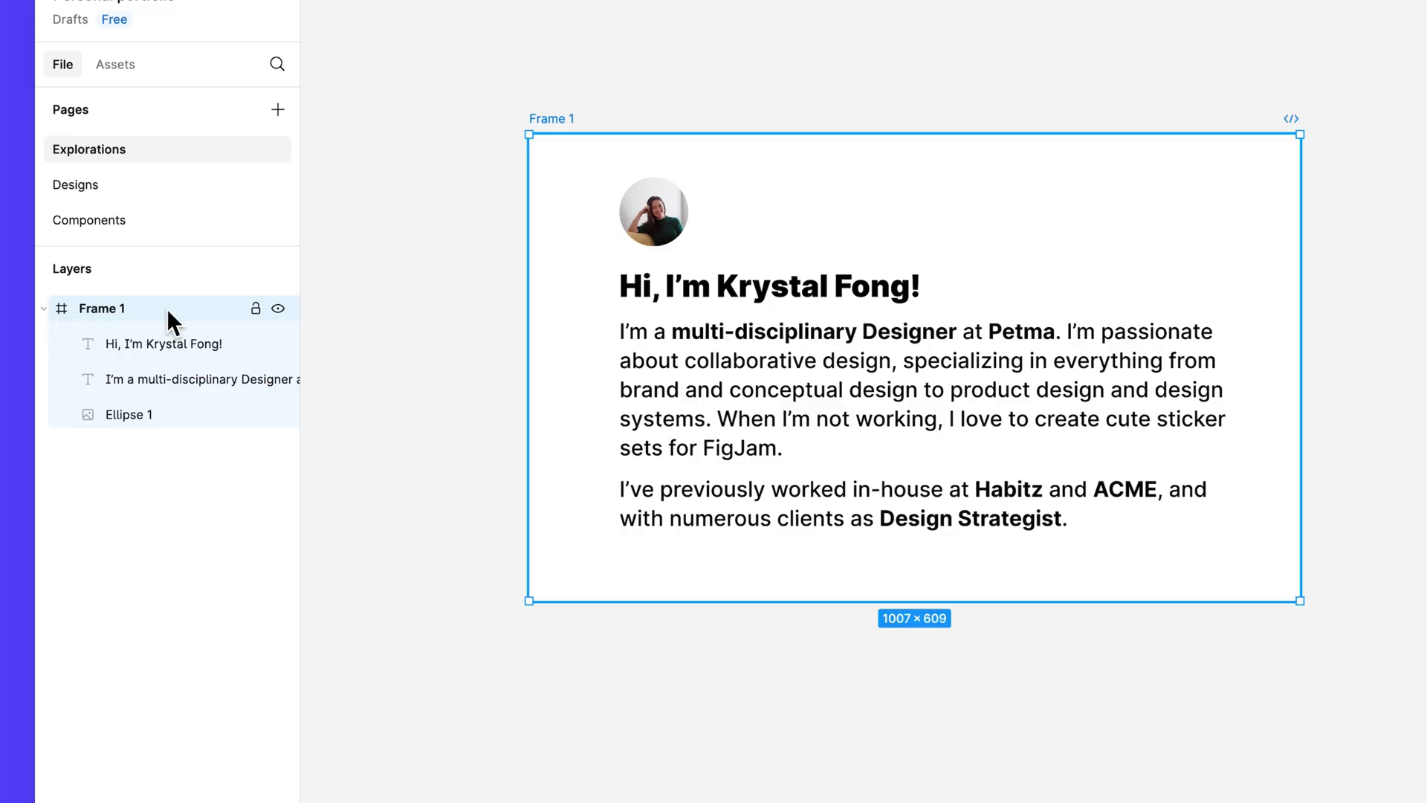
click(277, 310)
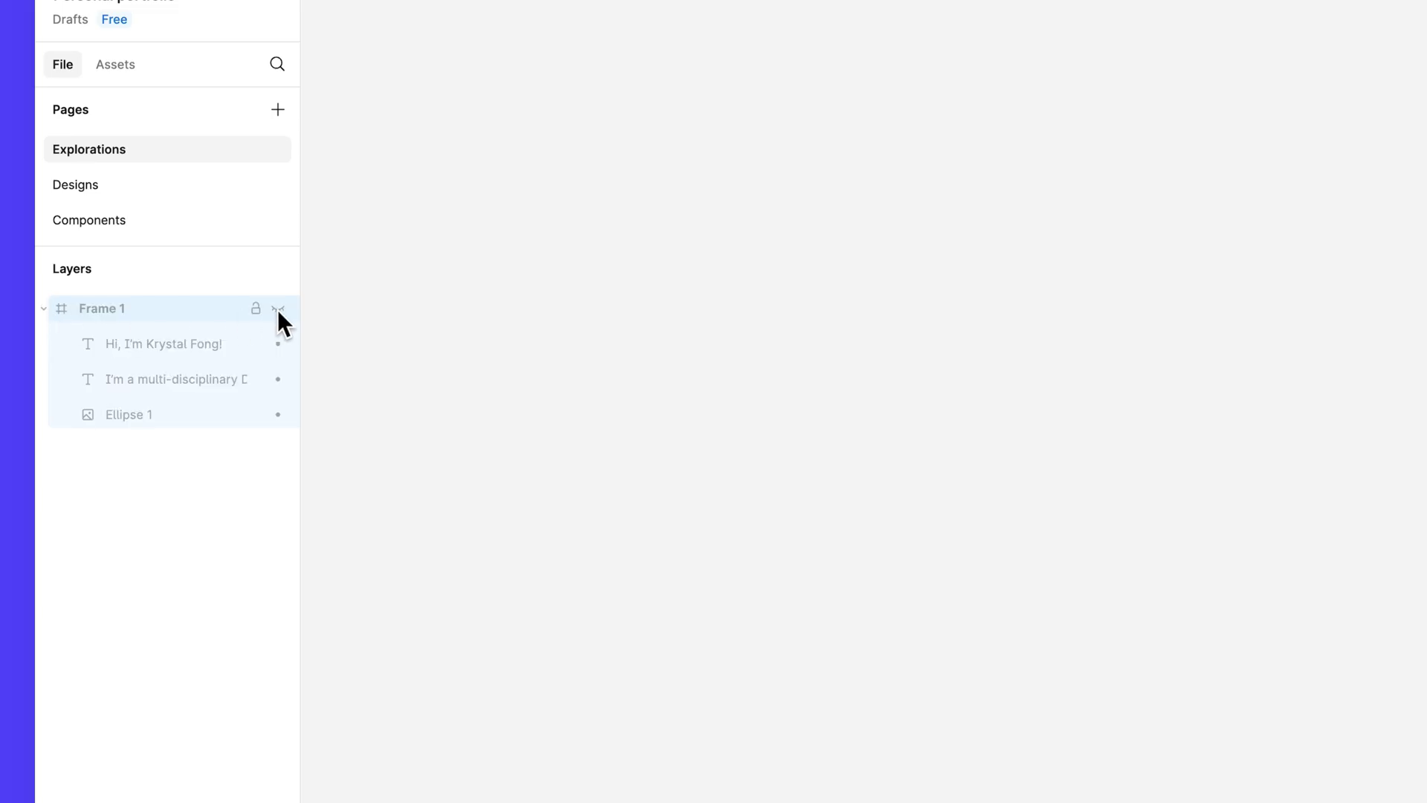
click(278, 309)
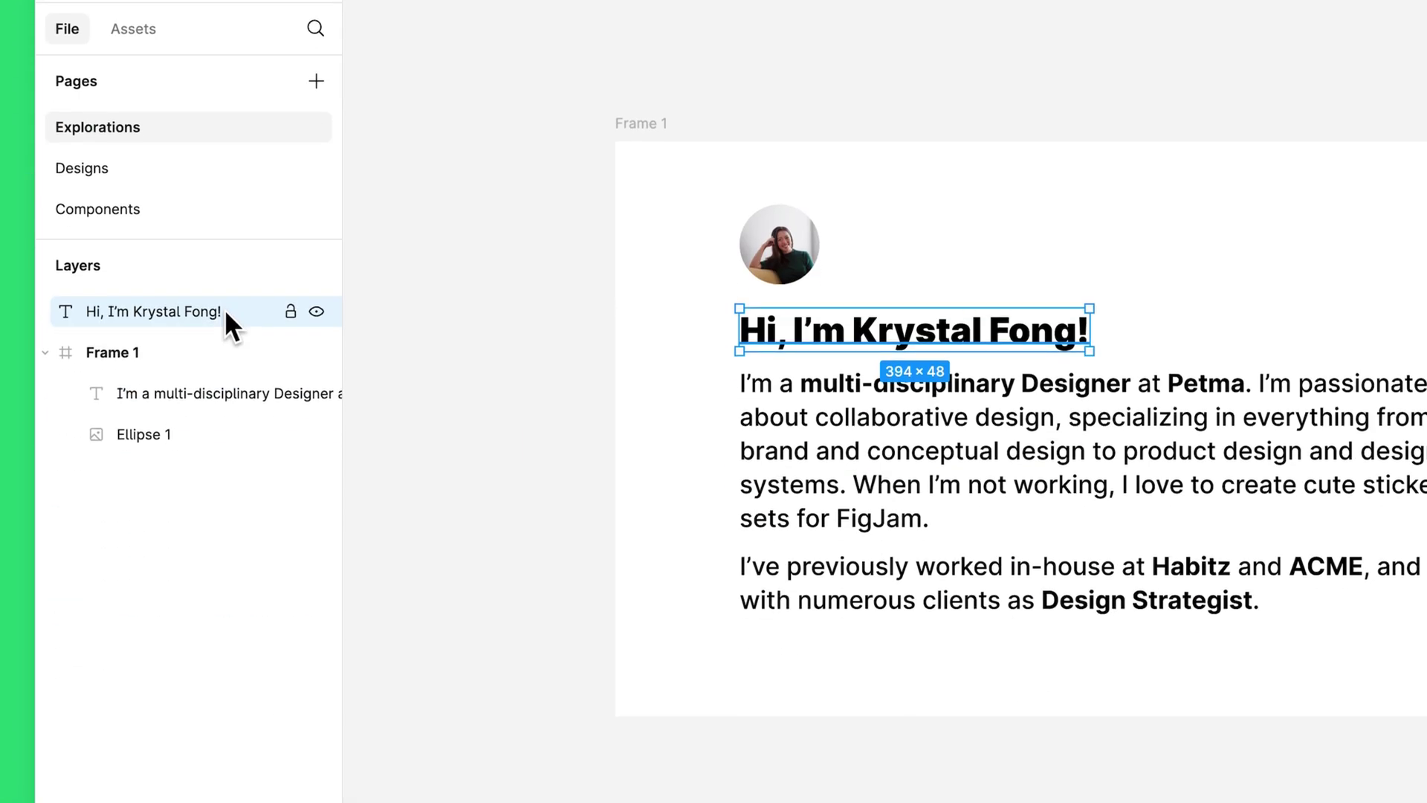
Step: Move the name heading layer back inside Frame 1
drag(225, 309, 221, 363)
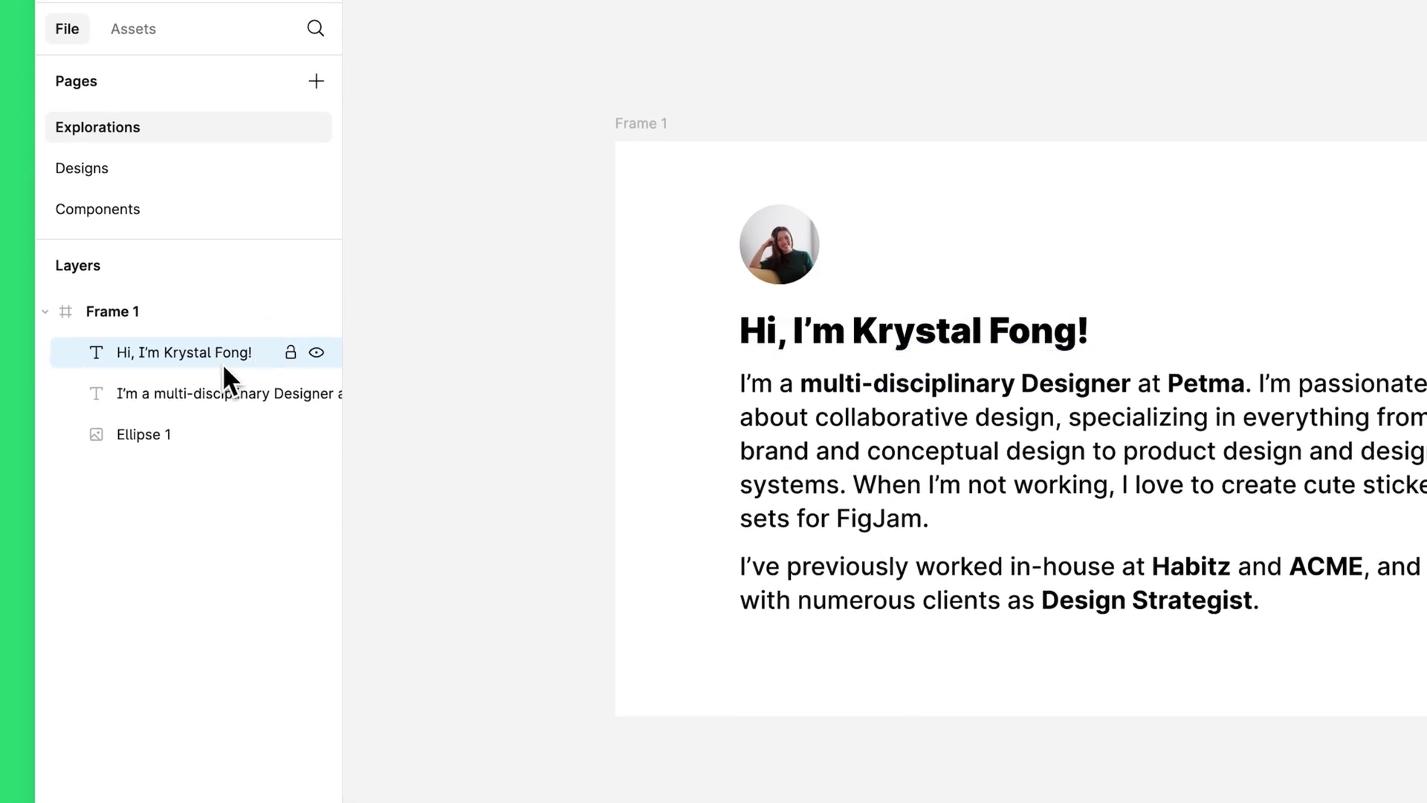
click(45, 311)
click(45, 312)
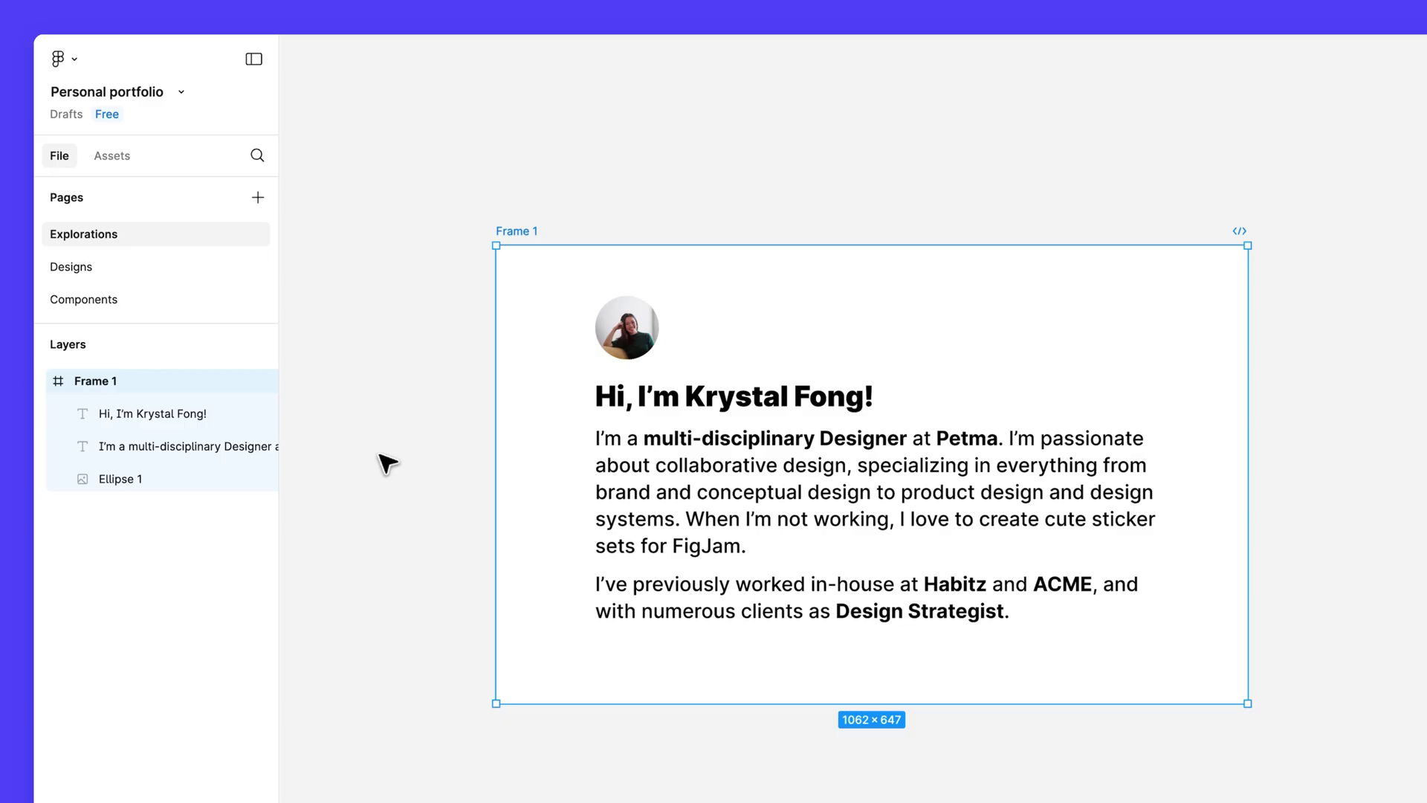
Step: Rename the Frame 1 layer to 'Landing page hero'
double_click(141, 381)
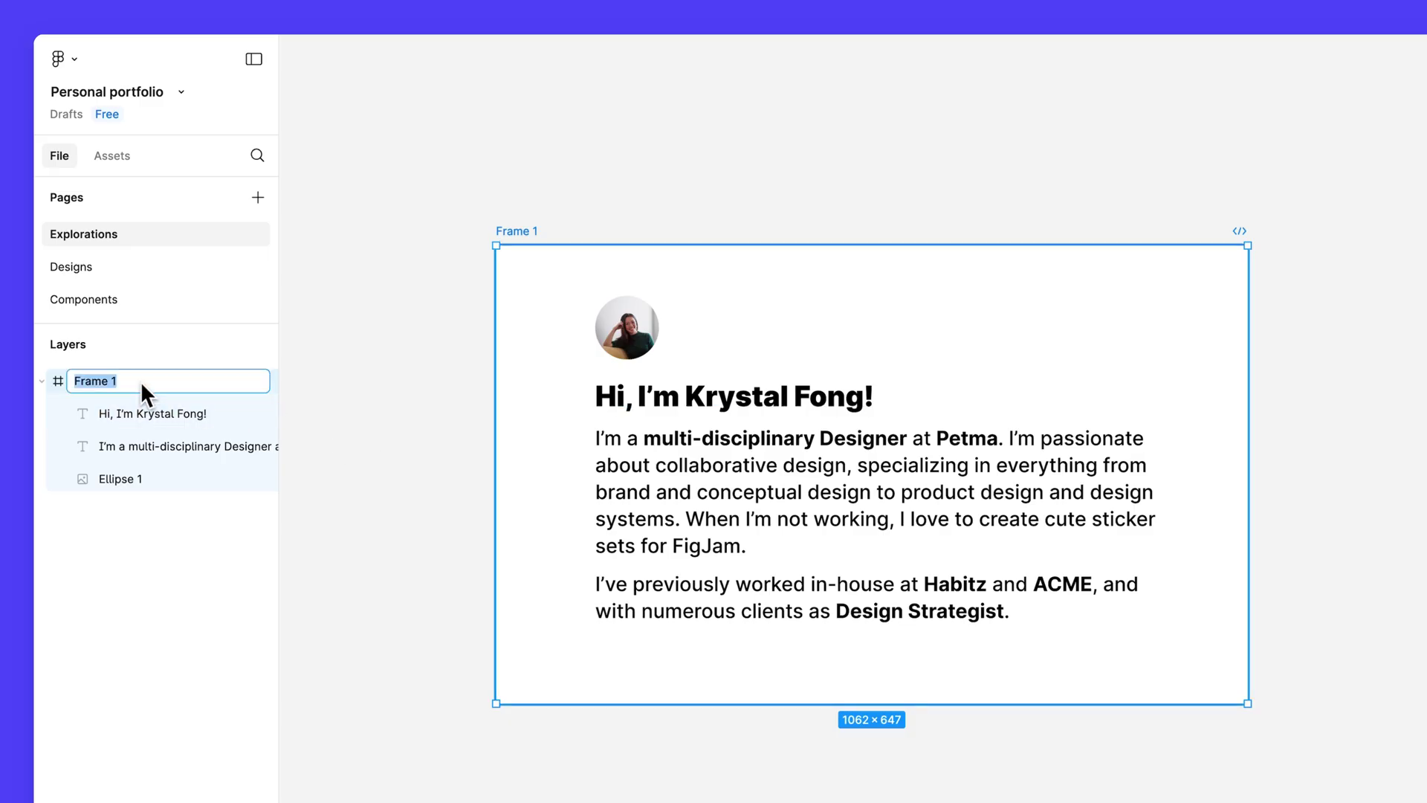
text(Landing page hero)
key(Return)
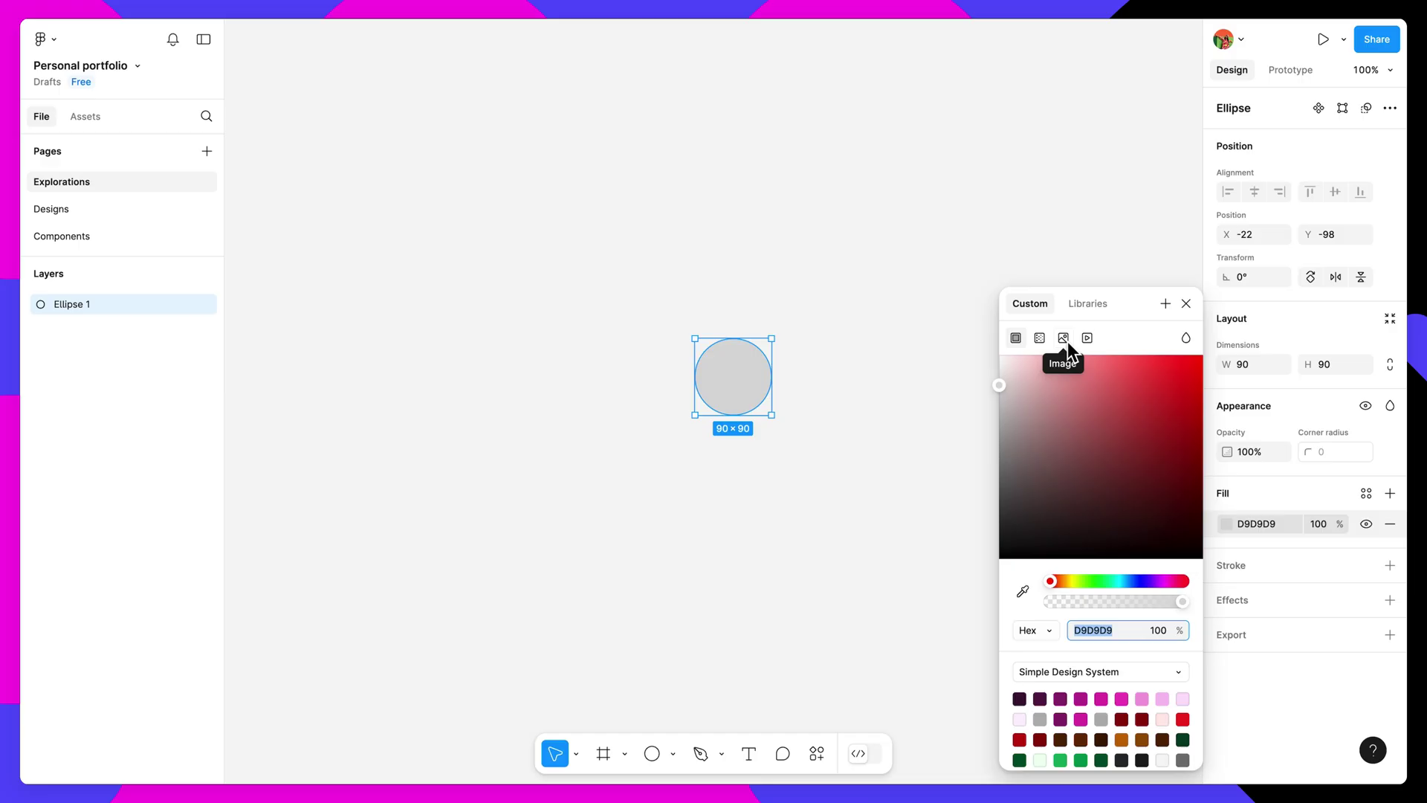
Step: Fill the circle with the uploaded photo.JPG image
click(1063, 338)
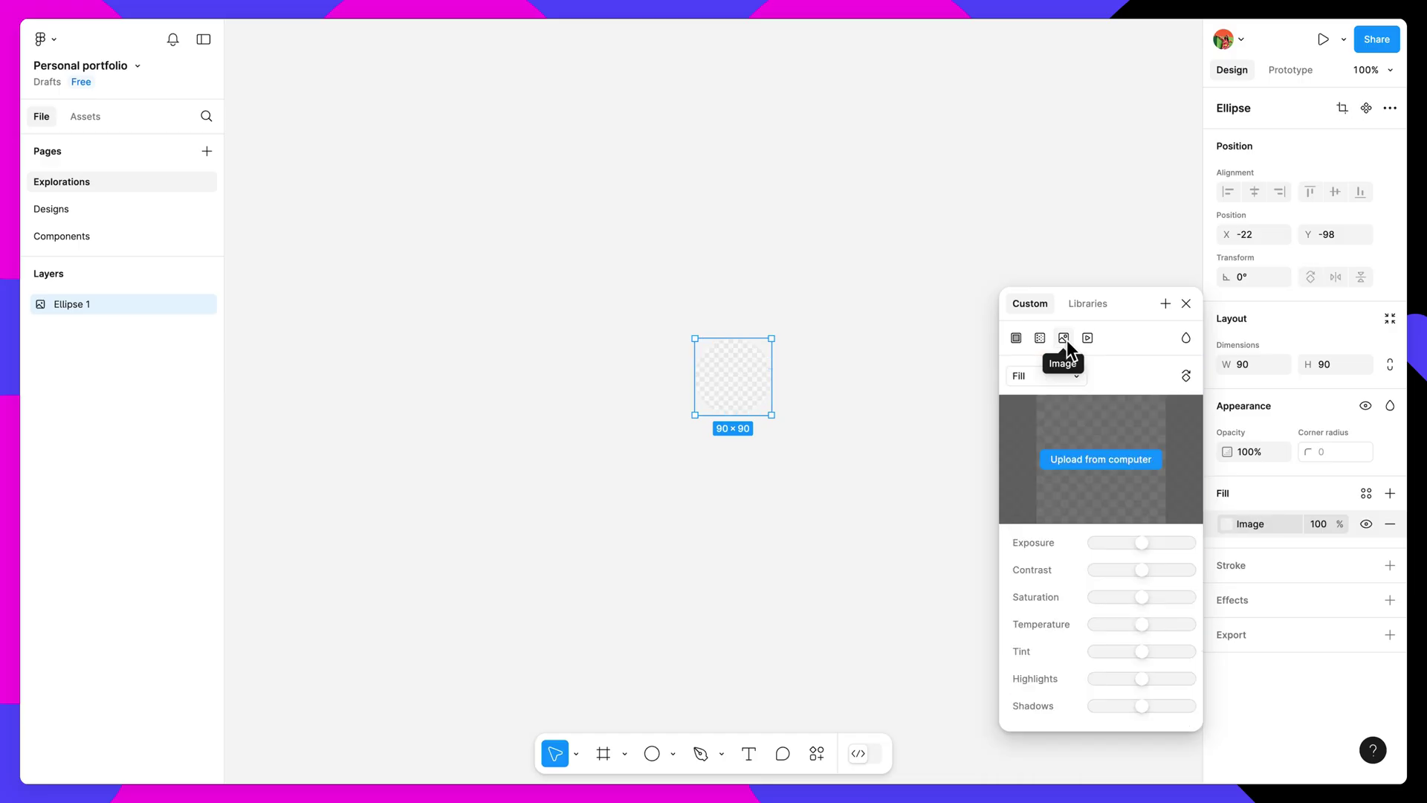
click(1129, 457)
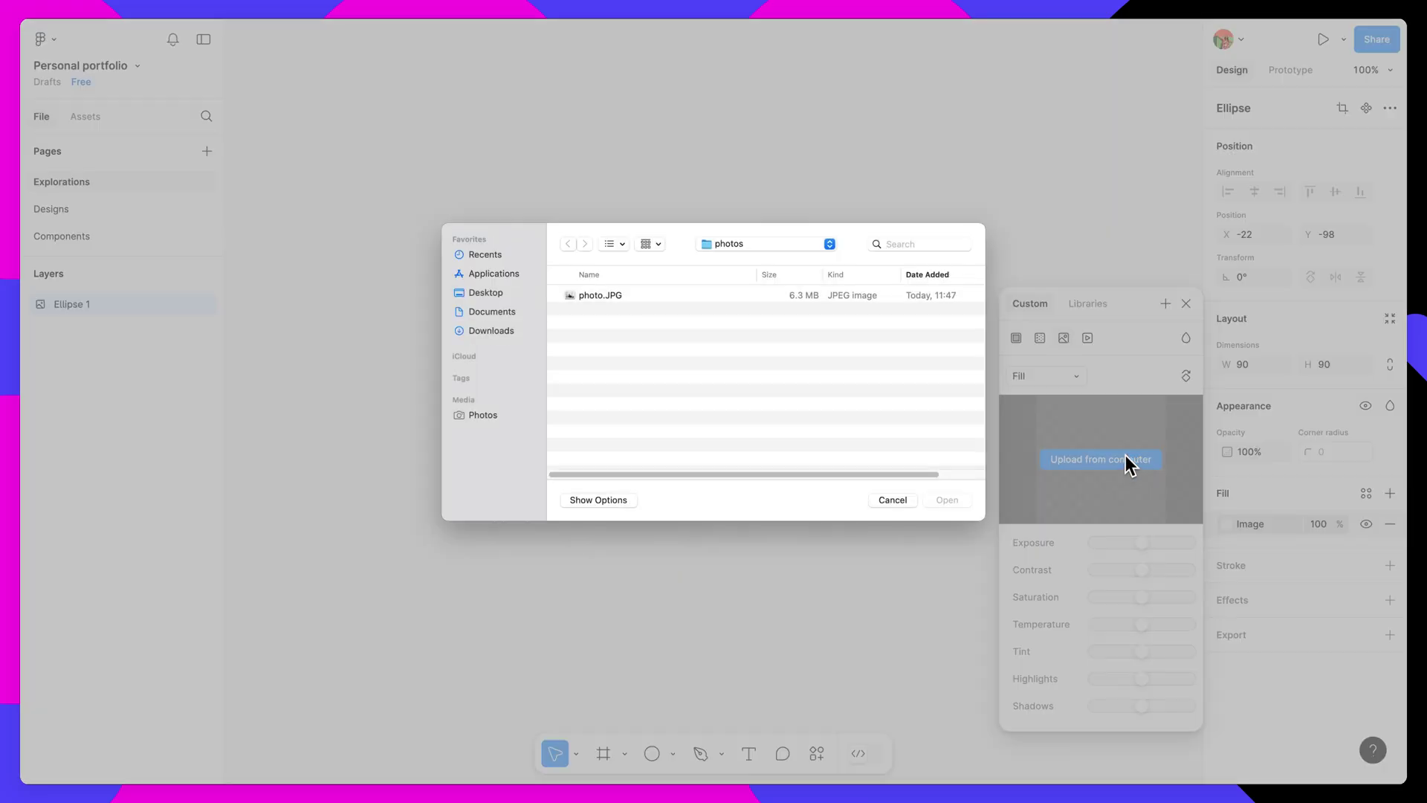
double_click(725, 296)
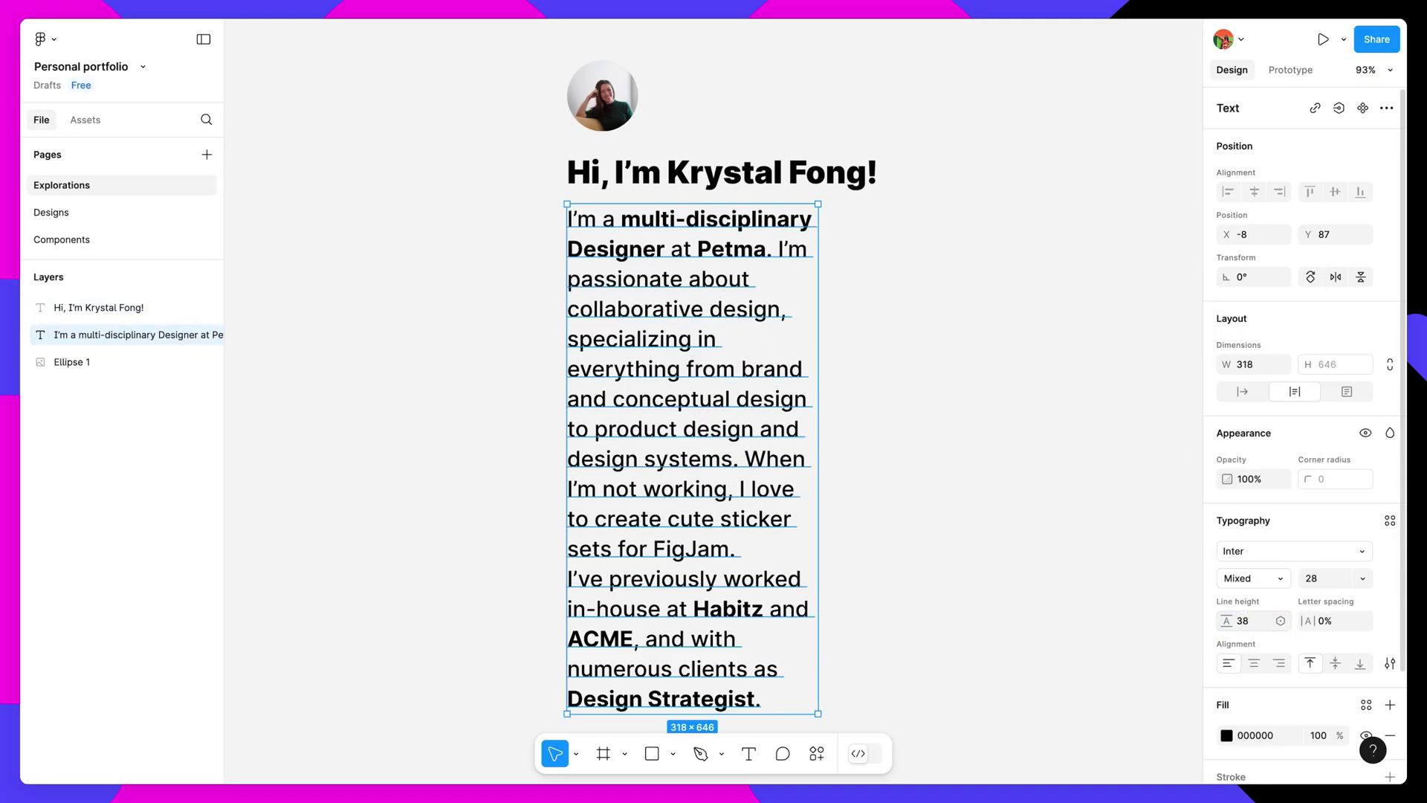
Step: Draw a 1062×647 frame around the avatar, heading and bio
click(1387, 664)
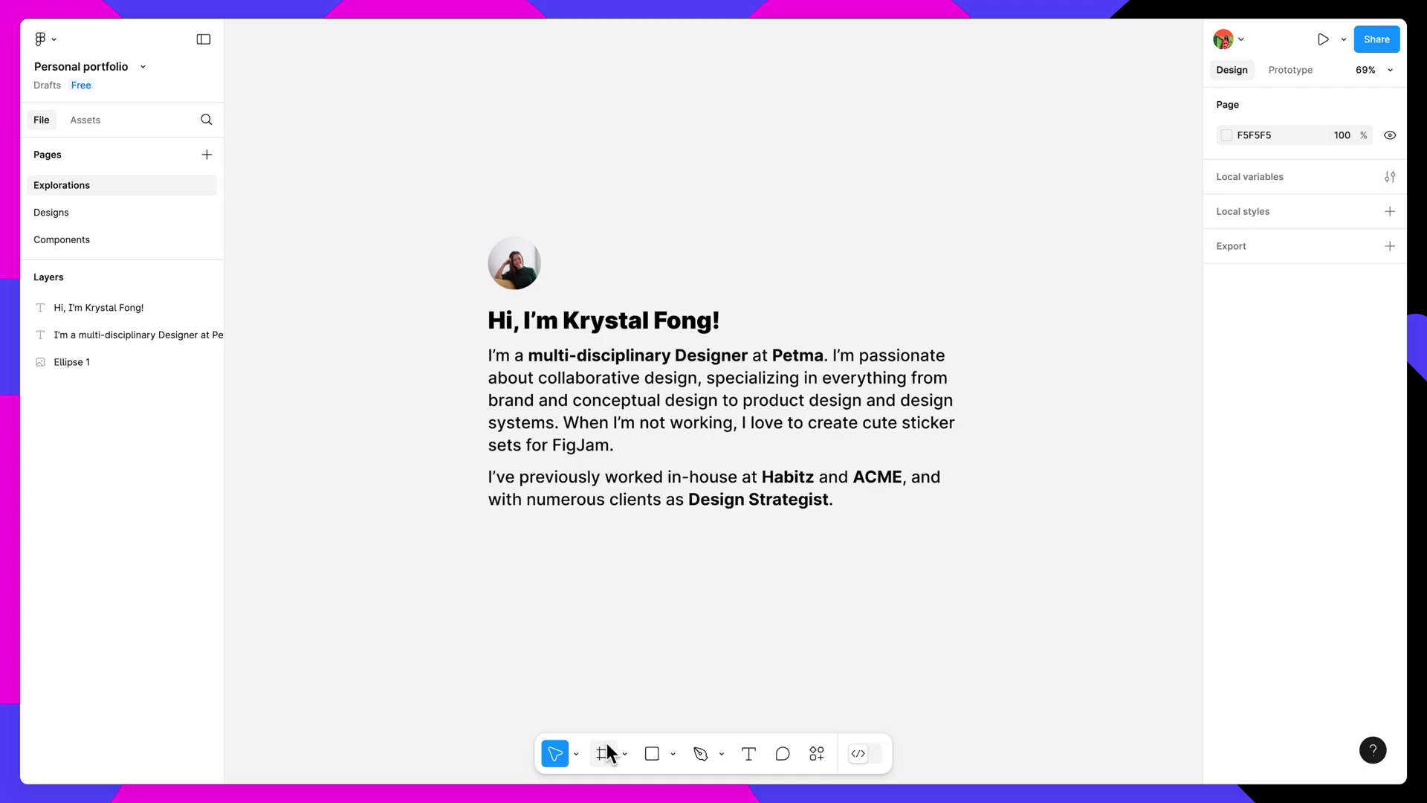
click(606, 751)
drag(405, 195, 1031, 576)
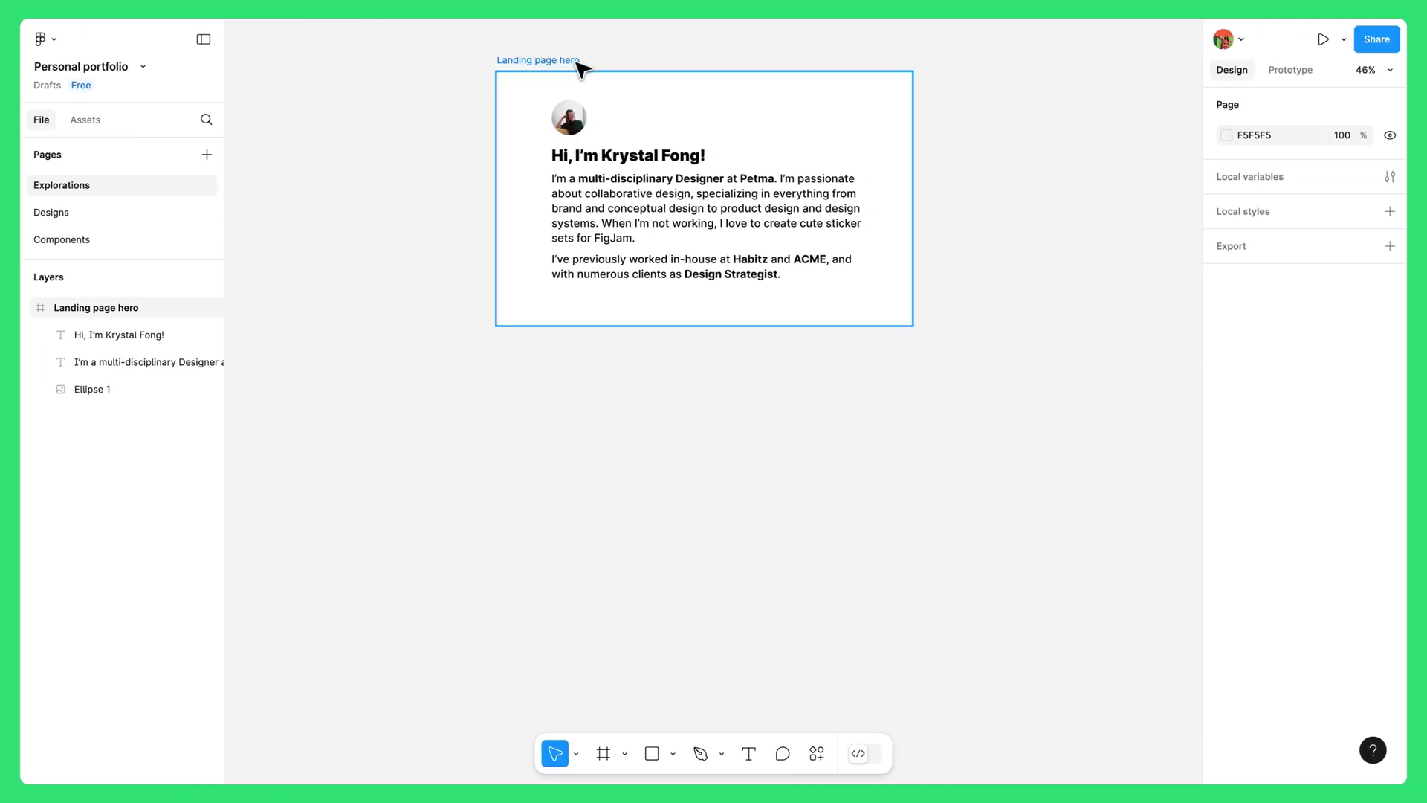
Step: Copy the Landing page hero frame and paste the duplicate below the original
click(582, 69)
right_click(580, 65)
click(625, 71)
right_click(513, 379)
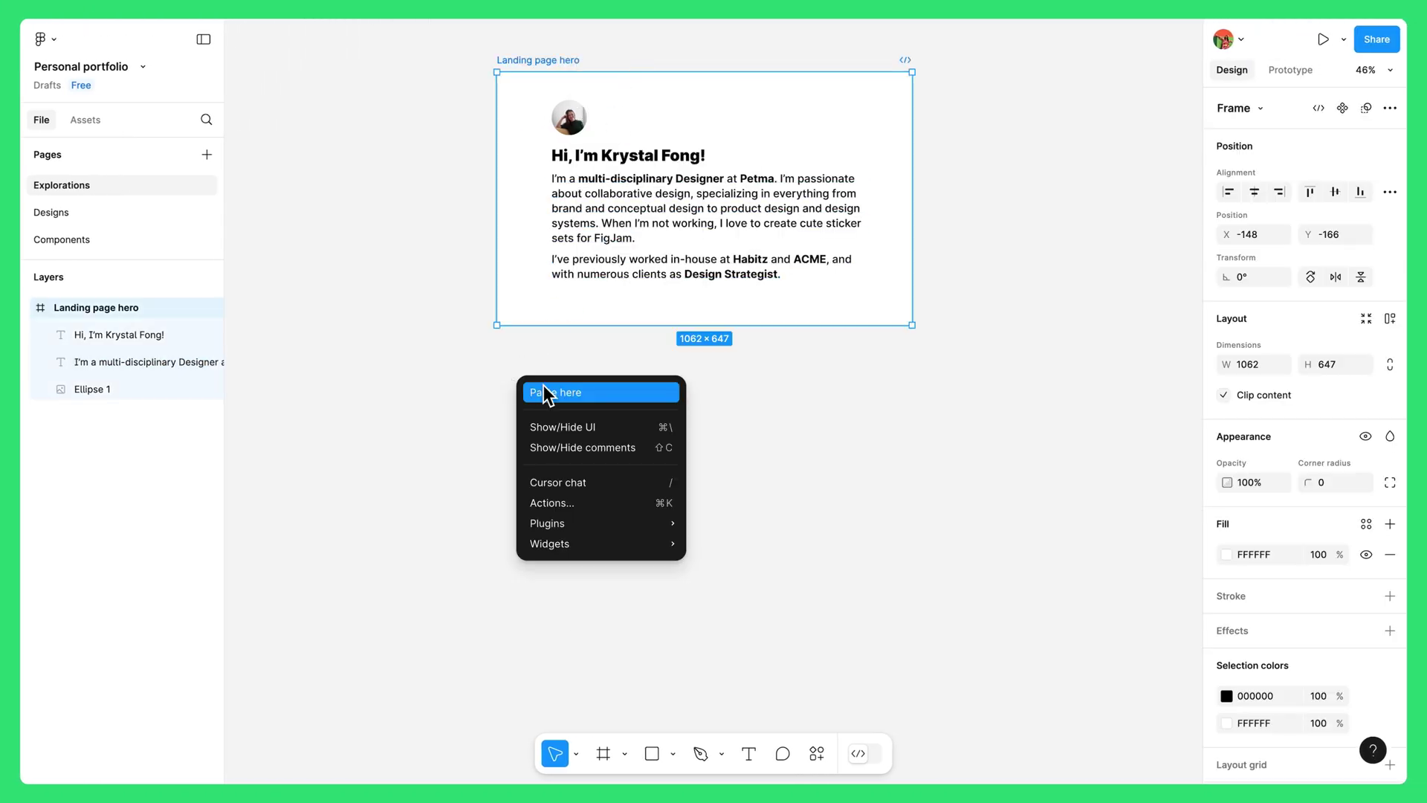
click(547, 392)
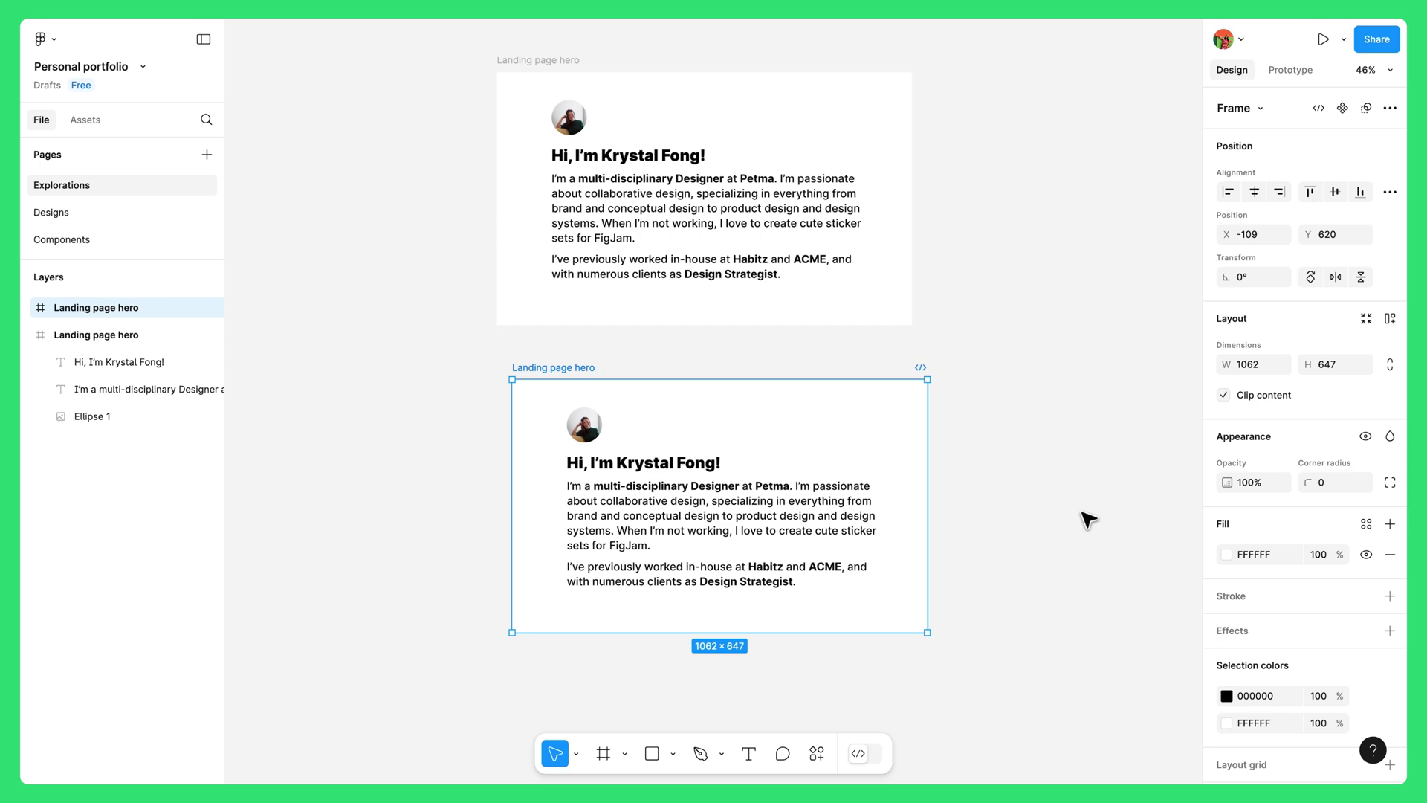
Step: Give the duplicate frame a pale teal E2F1F0 fill
click(1227, 555)
drag(1044, 584, 1090, 586)
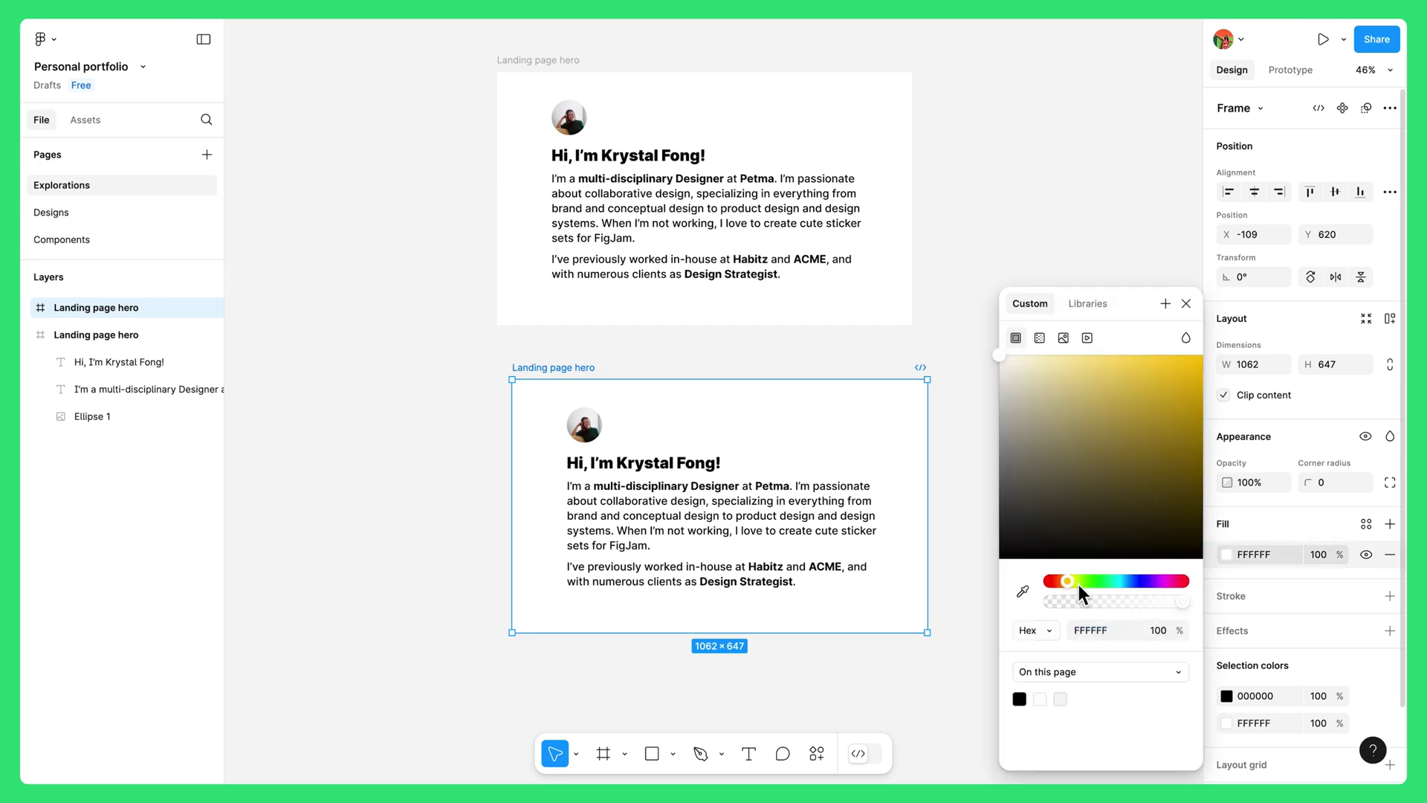
drag(1012, 372, 1011, 364)
click(1186, 304)
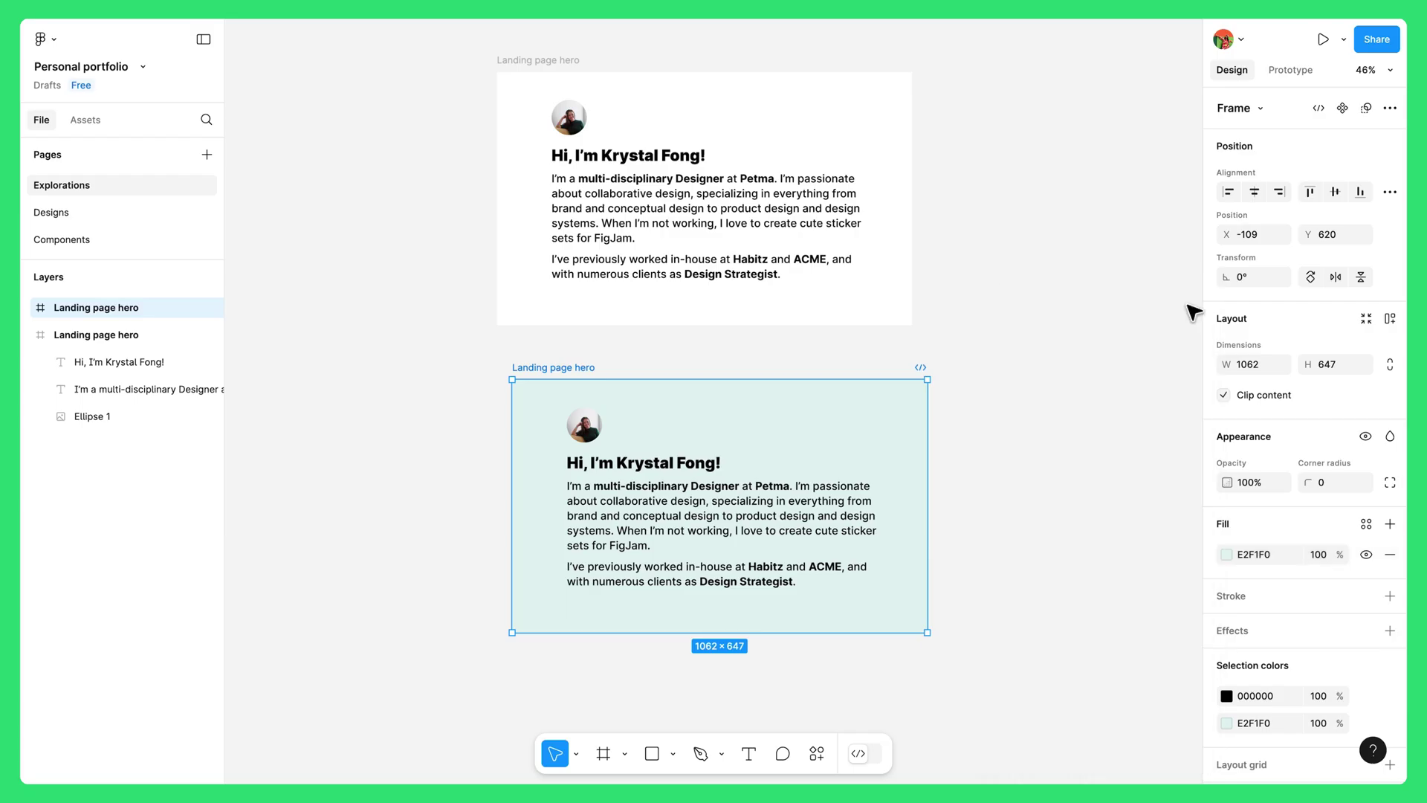
Step: Change the duplicate's name heading and bio text to the Noto Sans font
click(669, 463)
shift+click(702, 497)
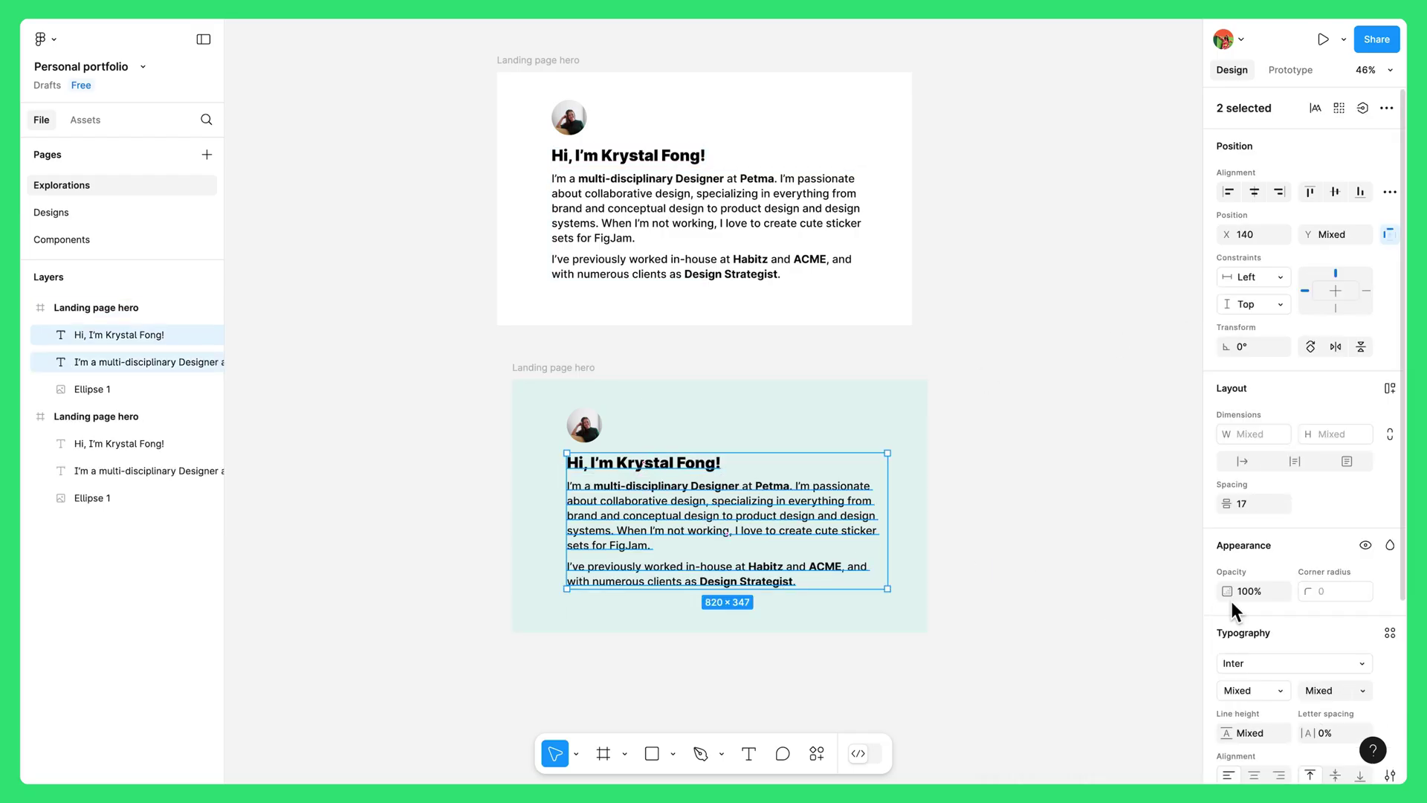
scroll(1243, 600, down, 2)
click(1260, 500)
text(noto)
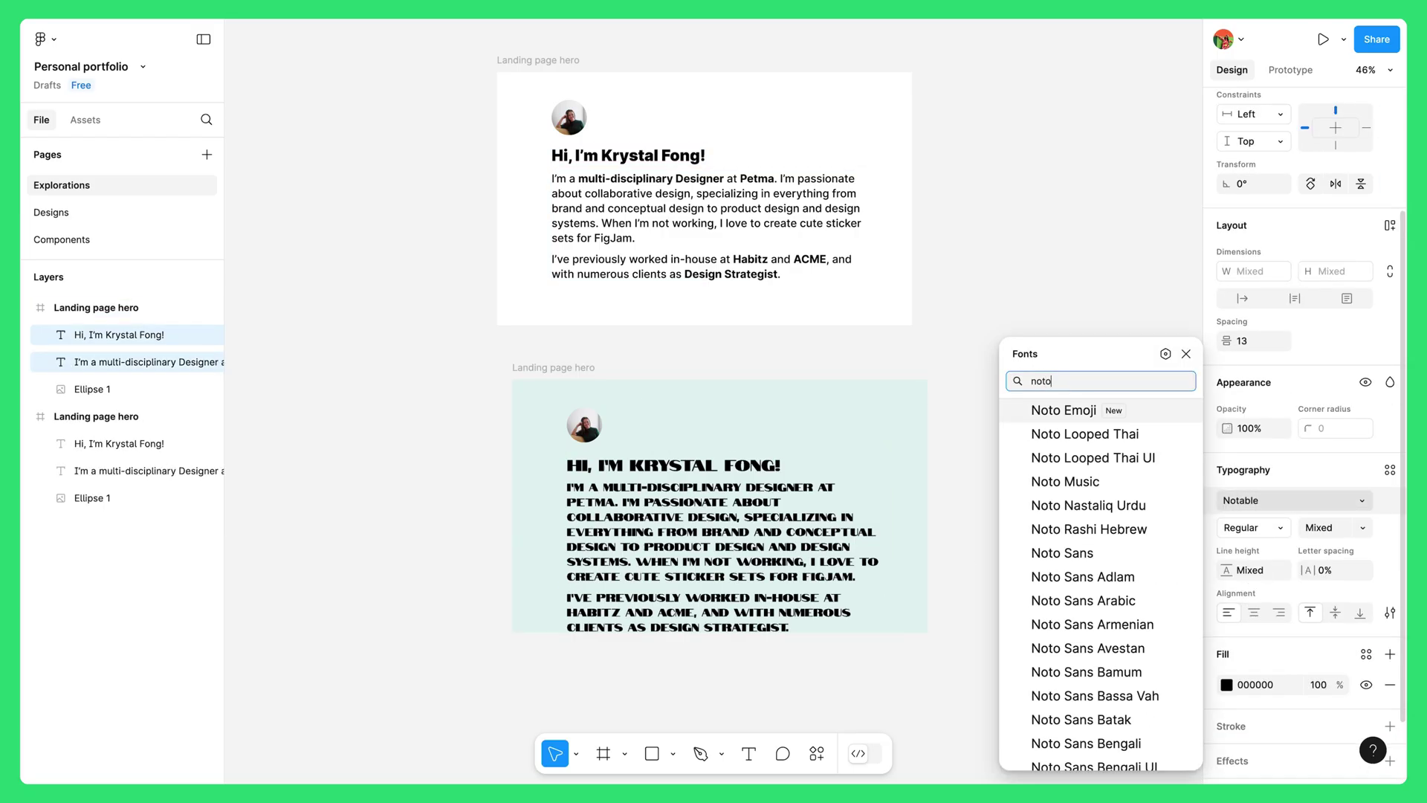
click(1112, 556)
click(976, 554)
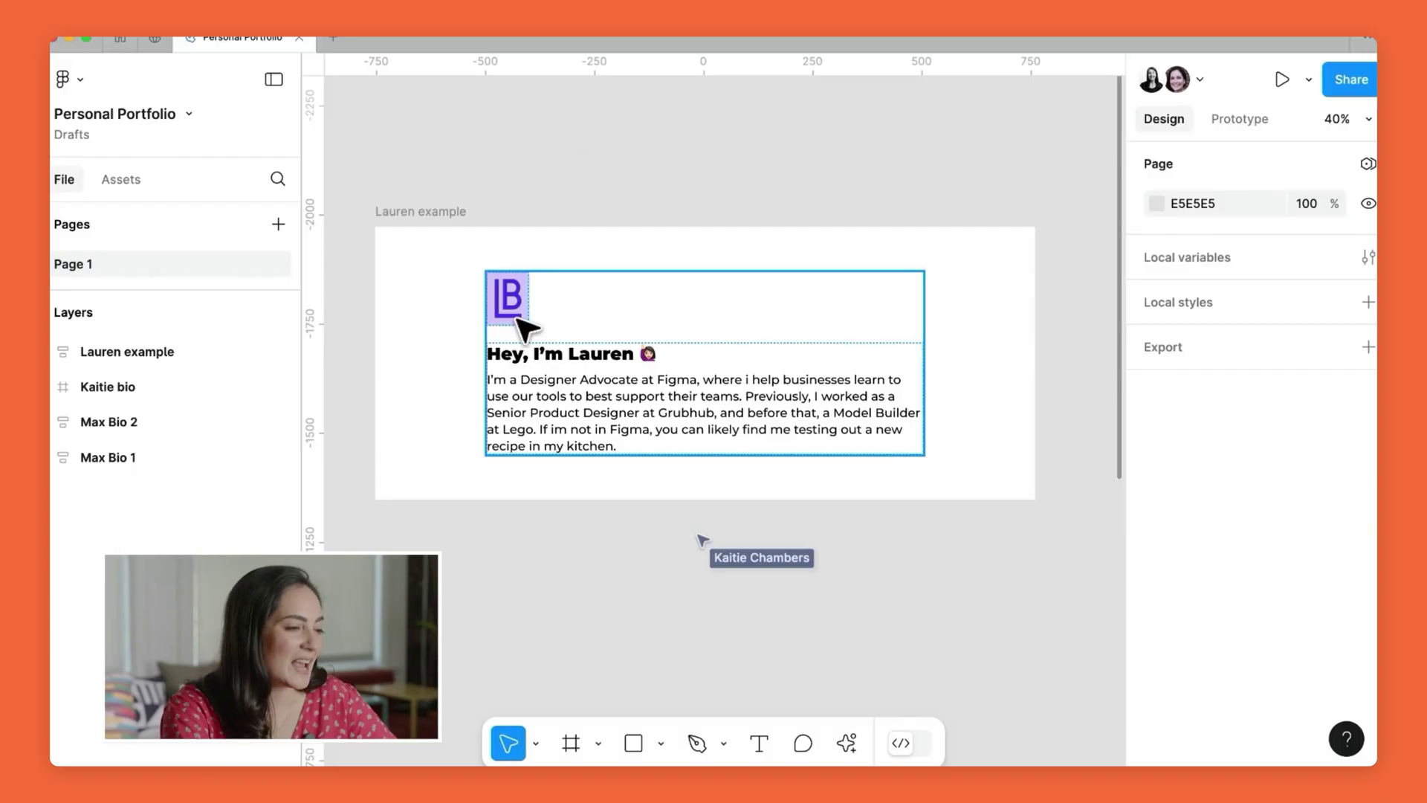
Step: Select the example's Content frame and zoom in to inspect it
click(518, 320)
scroll(475, 306, up, 6)
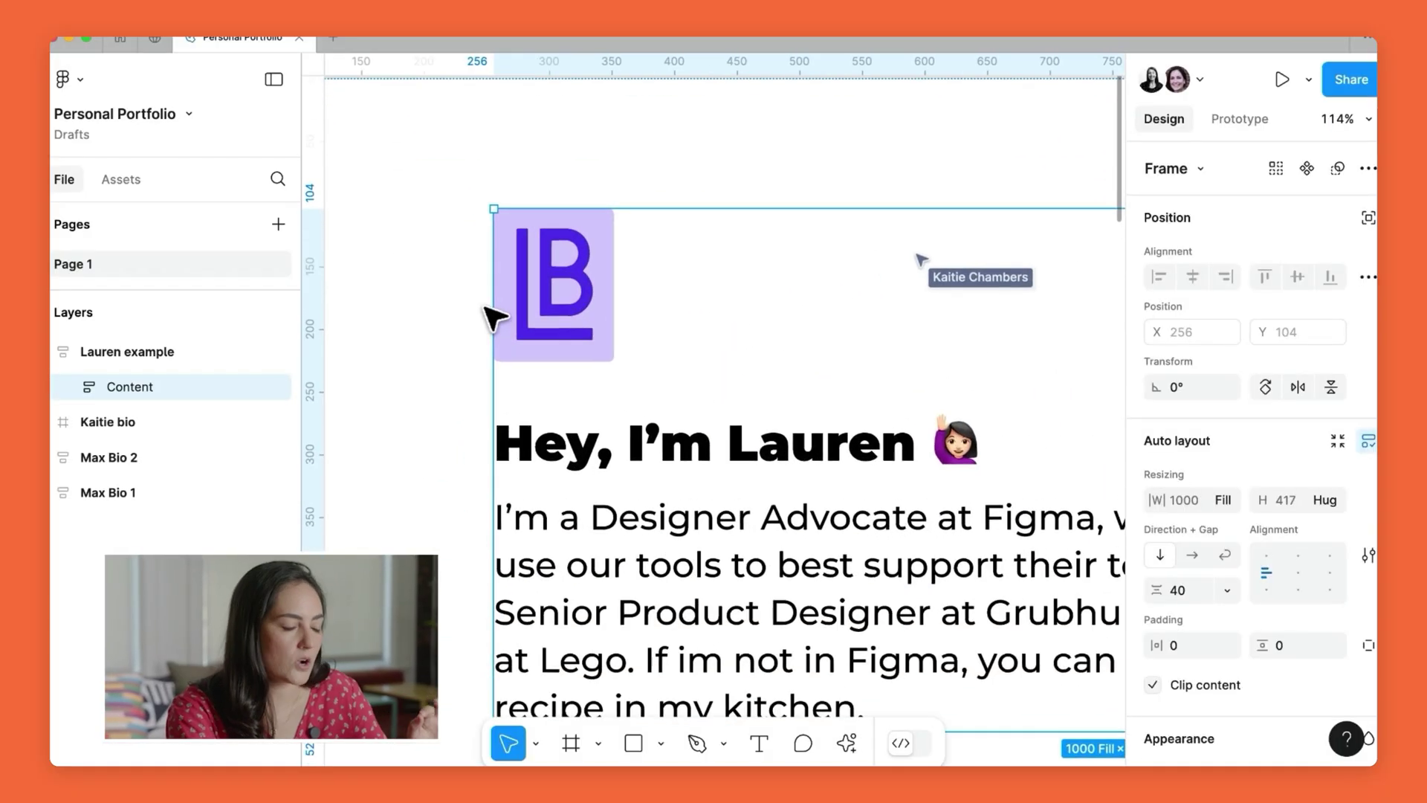